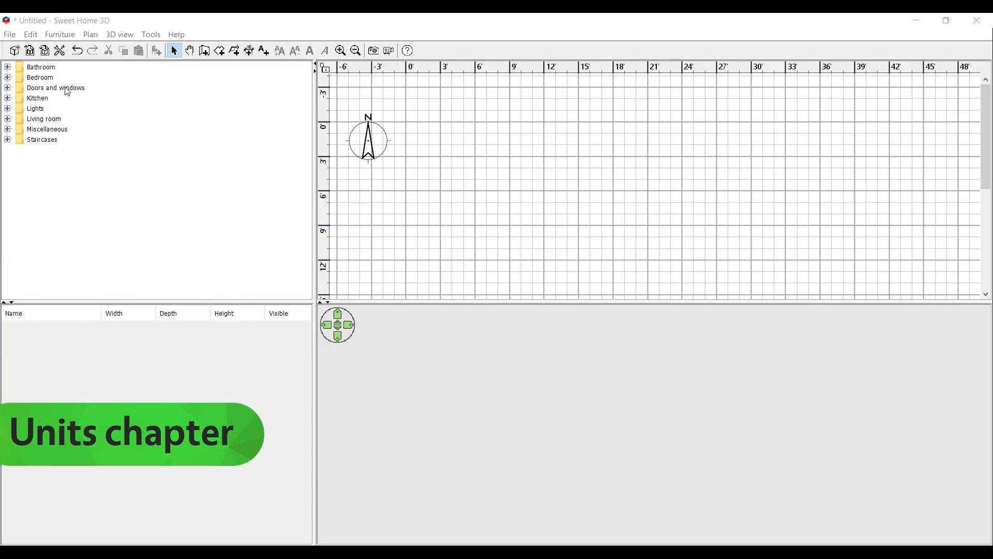
Set the measurement unit to Centimeter in the preferences.
left_click(10, 35)
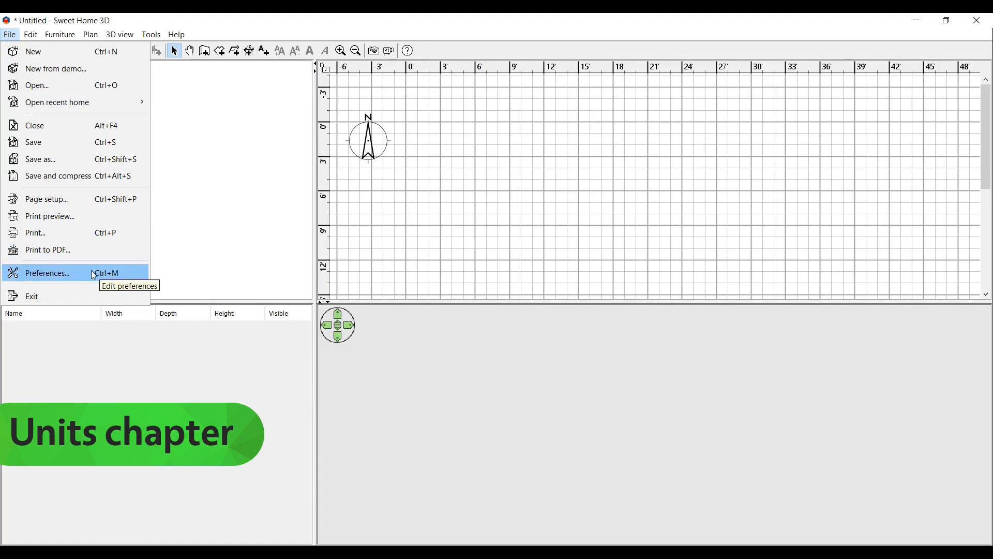
left_click(520, 427)
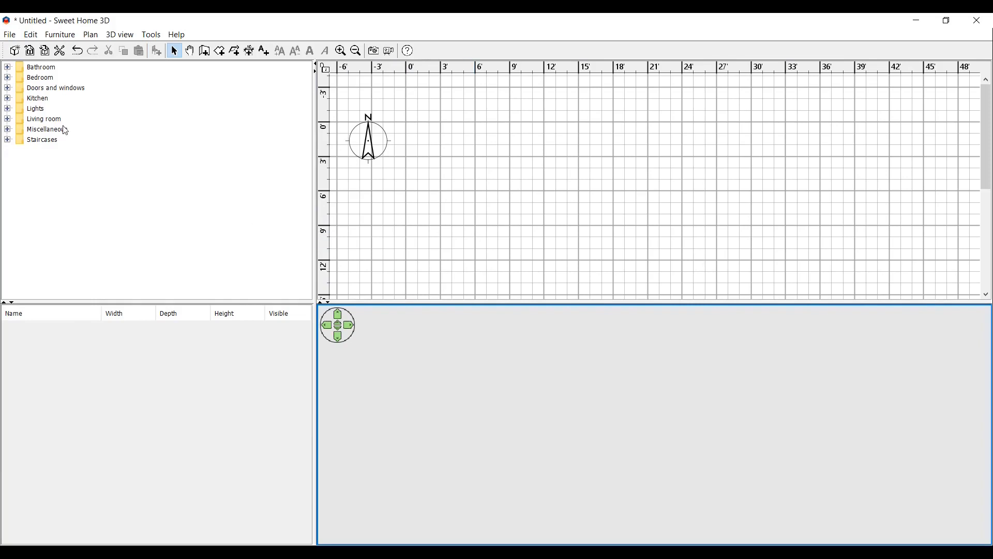
left_click(10, 35)
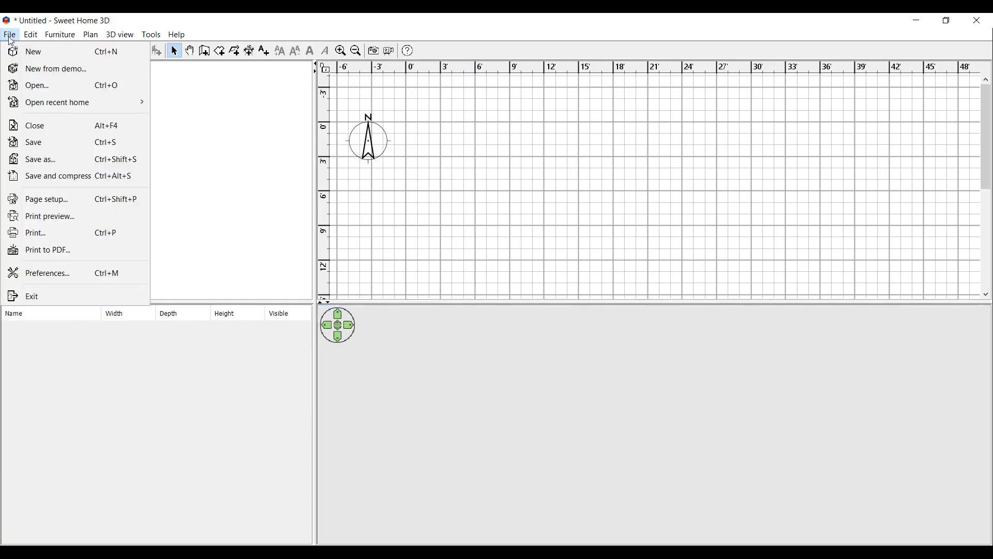
left_click(66, 277)
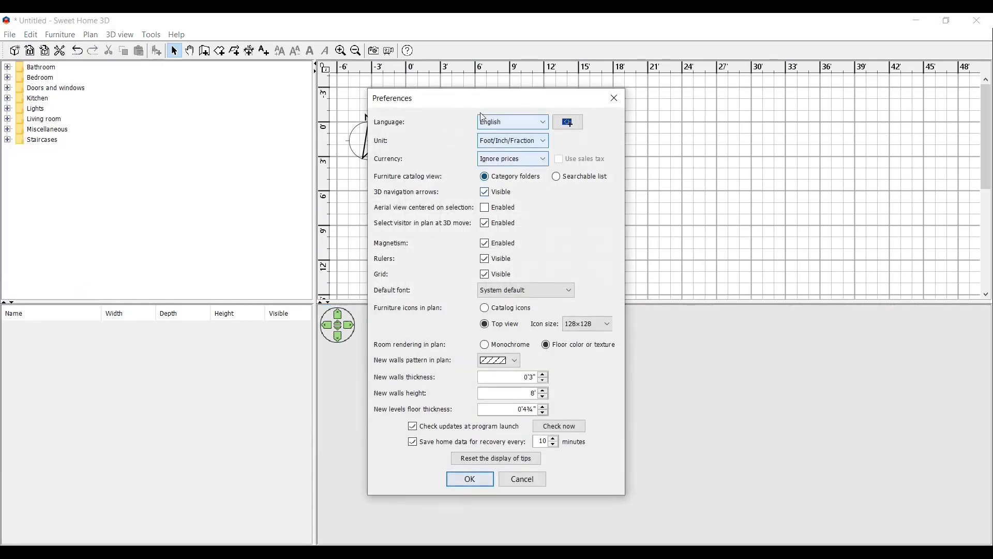
left_click_drag(436, 105, 193, 105)
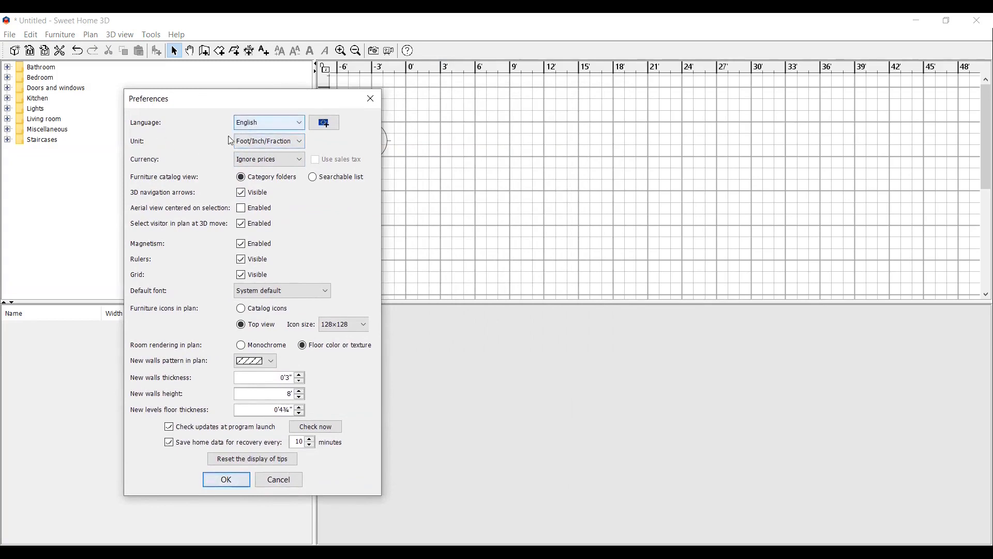
left_click(271, 148)
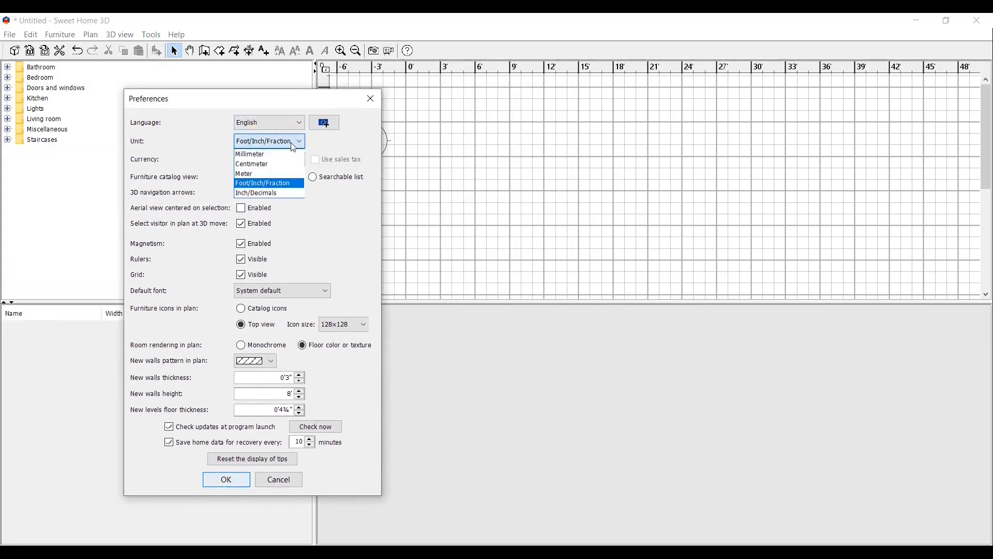
left_click(266, 167)
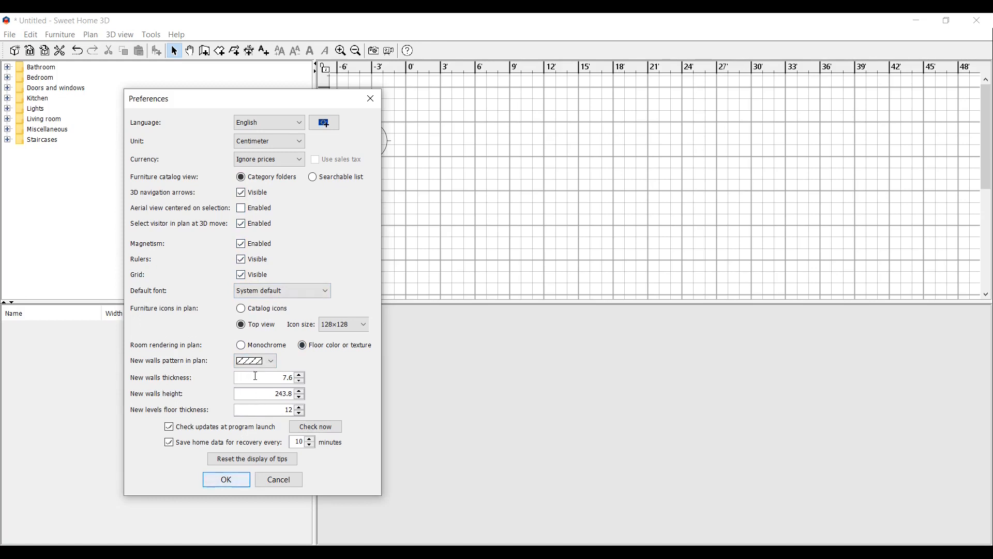
Set the default thickness of new walls to 8 cm and apply the preferences.
double_click(285, 377)
type("8")
key("Return")
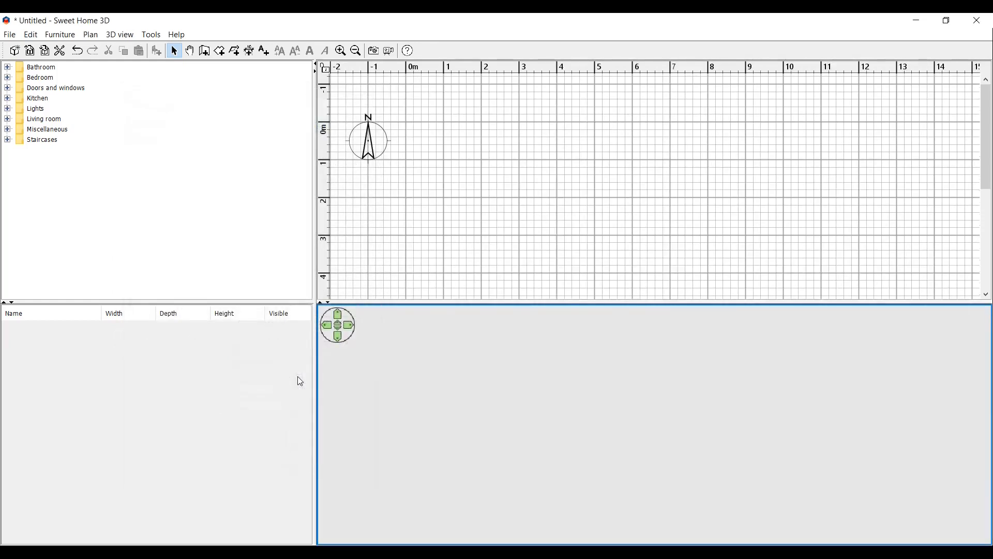
Set the default height of new walls to 250 cm in the preferences.
left_click(9, 34)
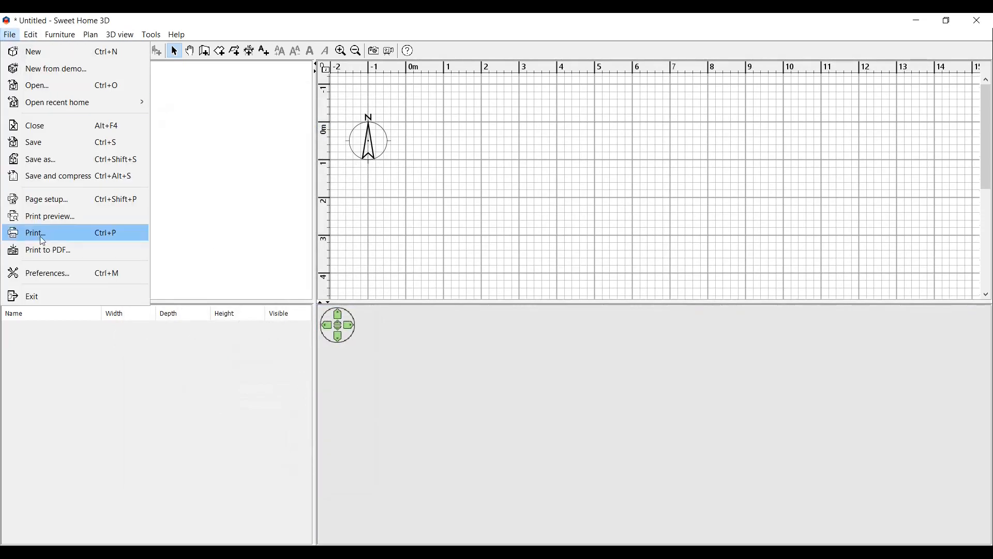
left_click(44, 273)
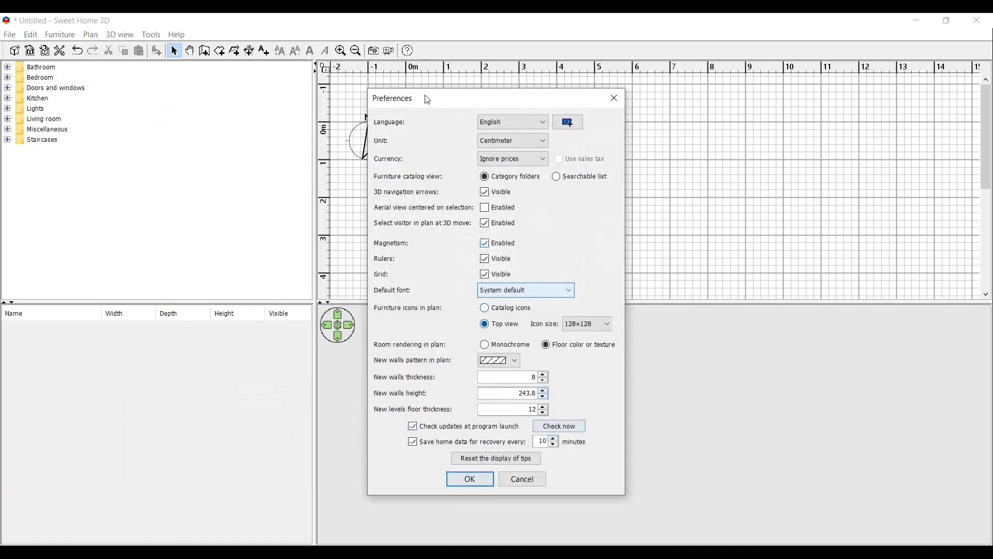
left_click_drag(417, 104, 241, 121)
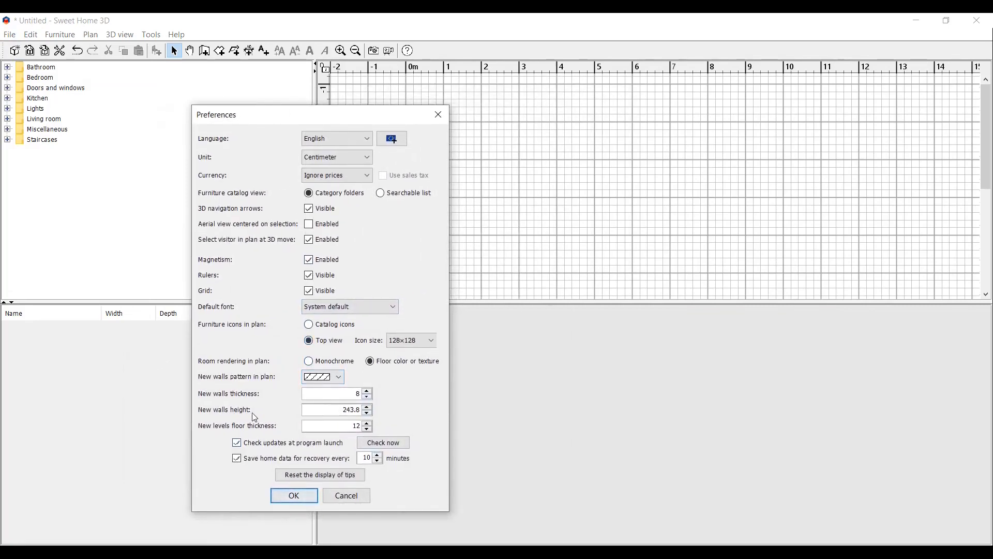
left_click(326, 410)
left_click(360, 427)
left_click(366, 409)
type("250")
left_click(297, 502)
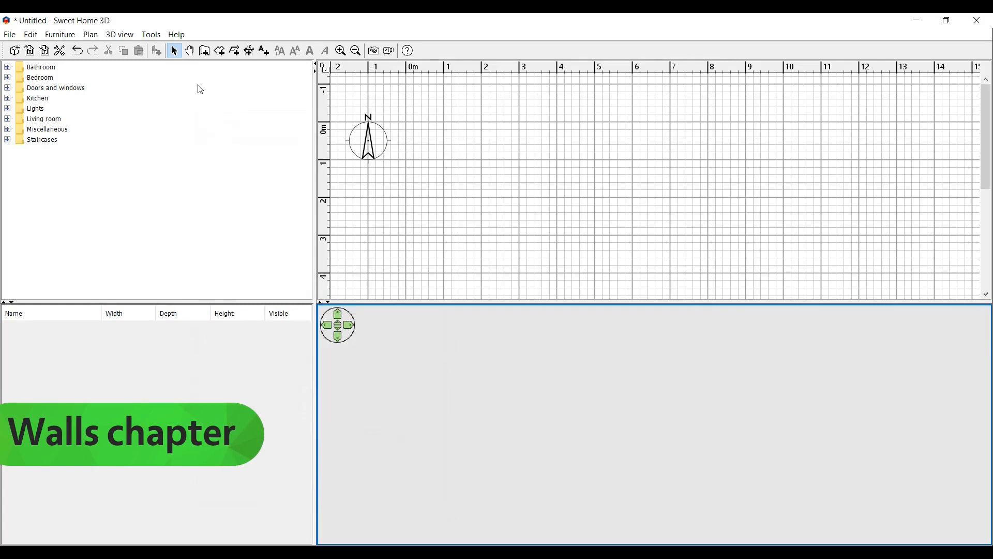
Create a horizontal wall starting at the plan origin with an exact length of 600 cm.
left_click(208, 54)
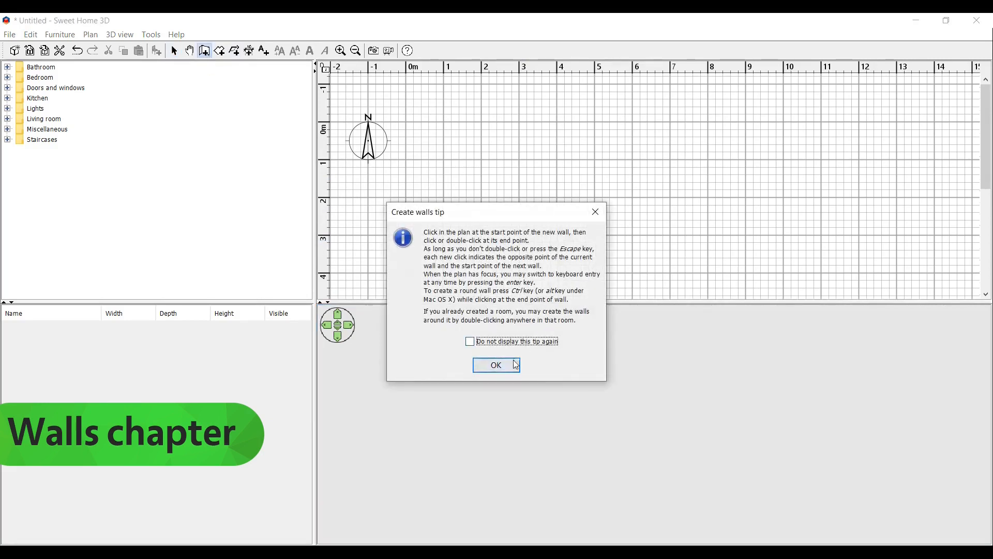
left_click(496, 368)
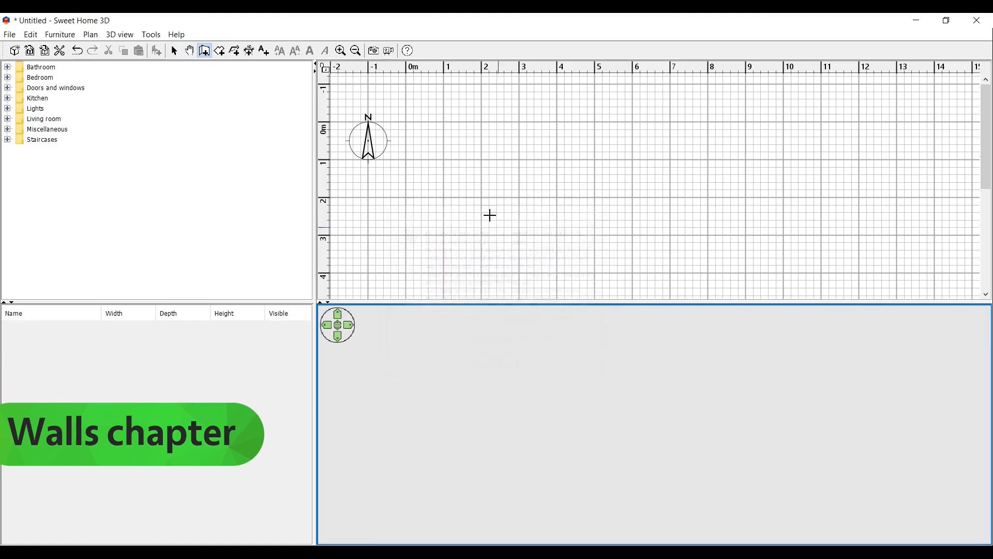
left_click(405, 122)
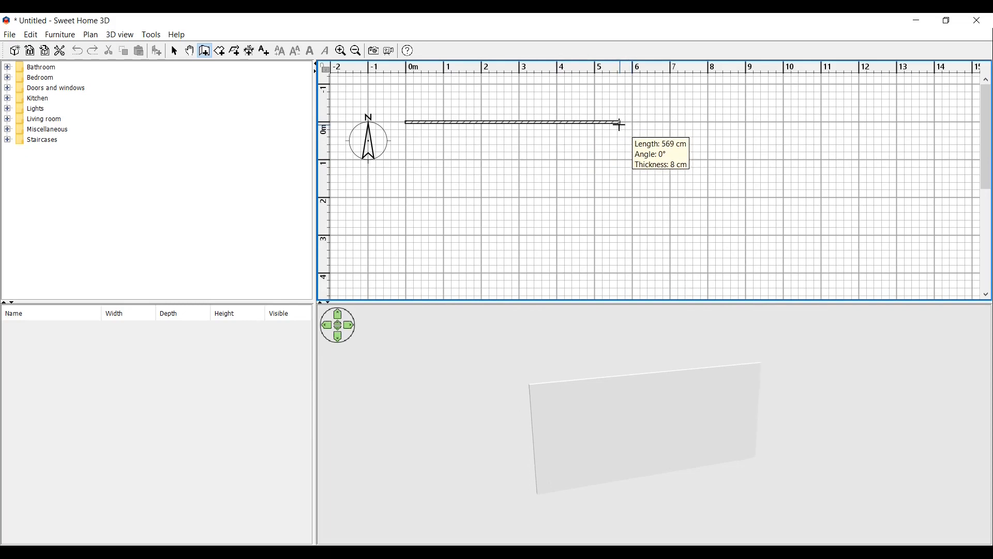
key("Return")
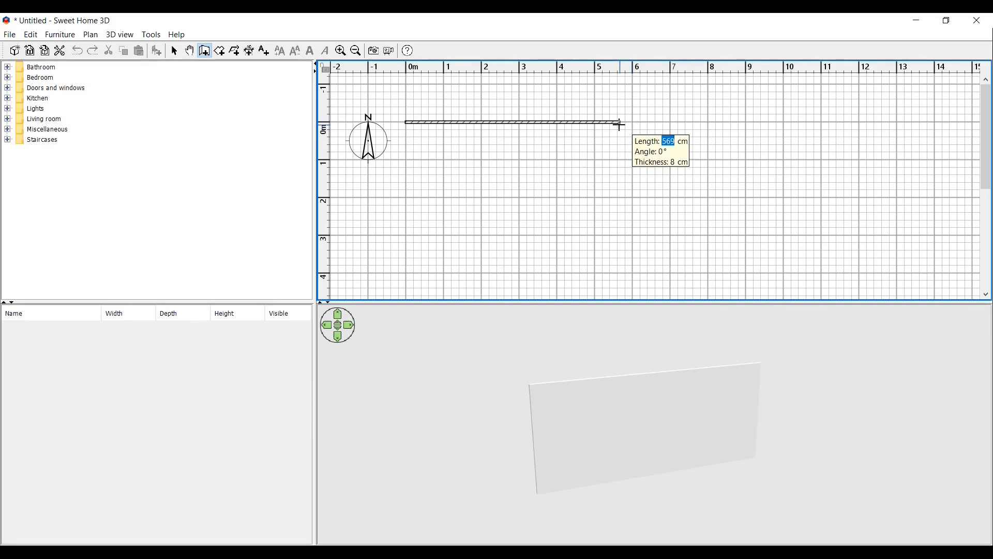
type("600")
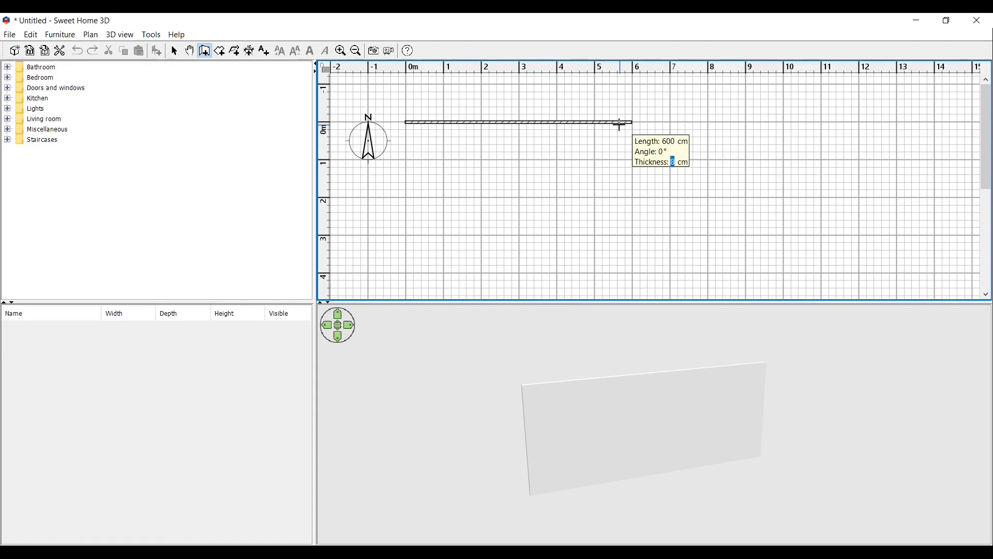
key("Tab")
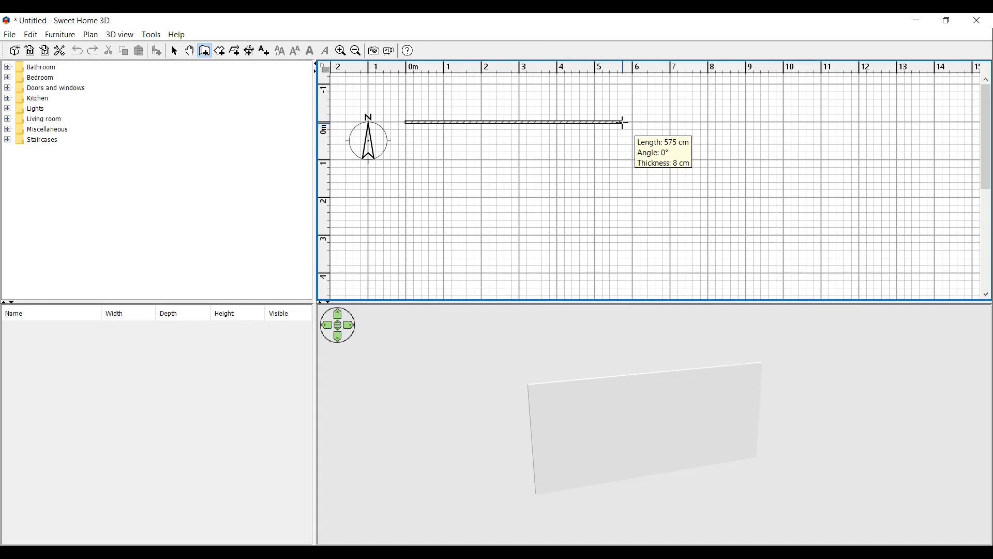
key("Return")
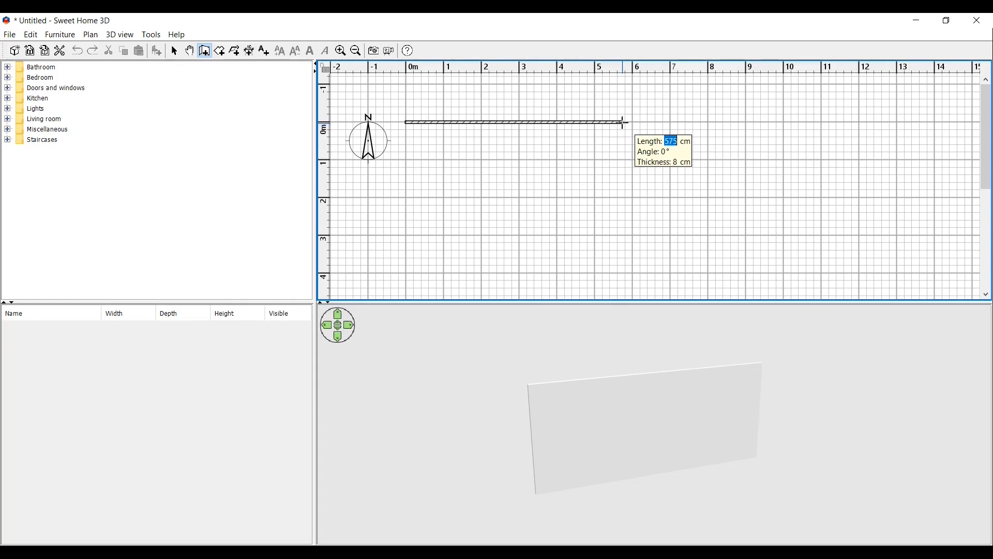
type("600")
key("Return")
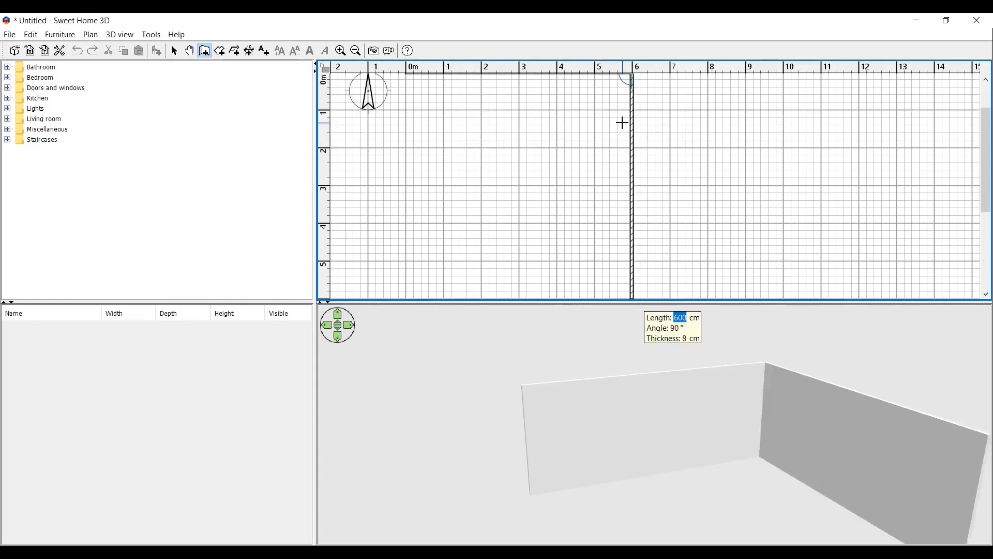
Add a second wall at 90° down from the end of the first, with a length of 300 cm.
scroll(632, 161, "down", 2)
scroll(633, 165, "up", 3)
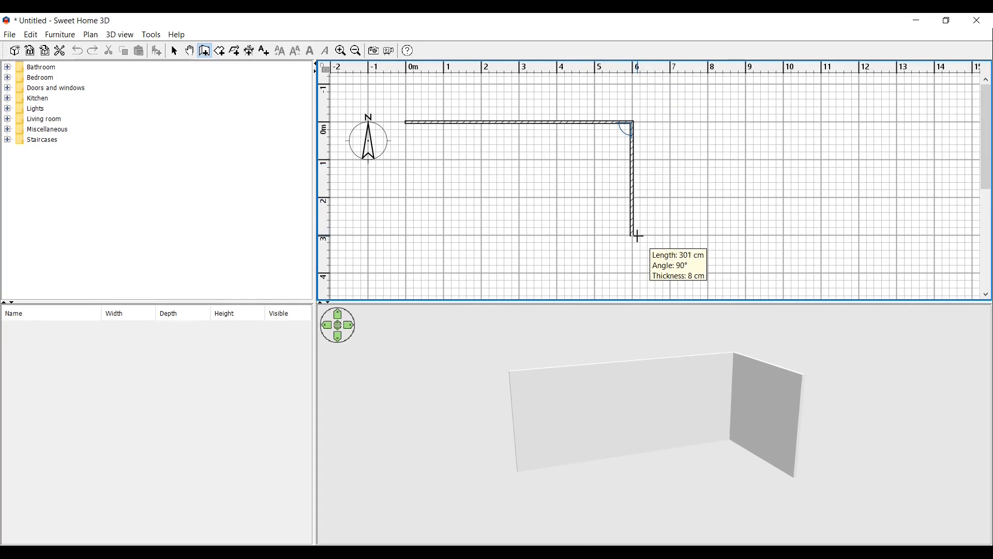
key("Return")
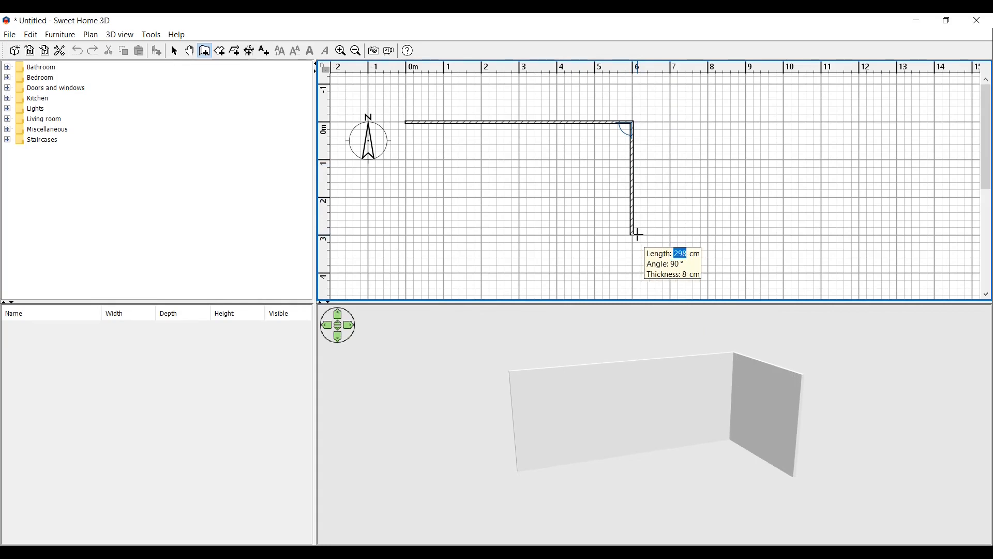
type("300")
key("Return")
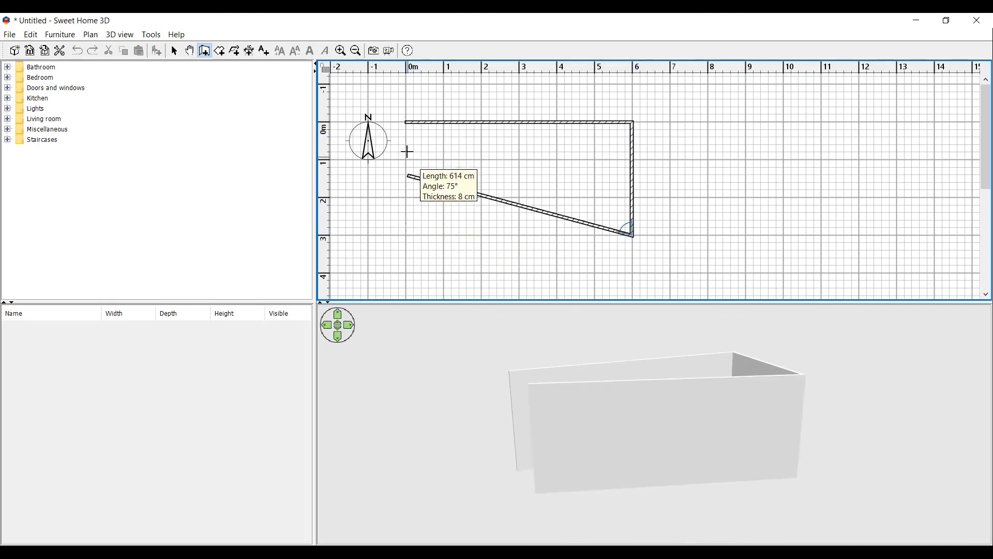
Close the rectangular room with the two remaining walls back to the origin and end wall creation.
left_click(405, 237)
left_click(406, 123)
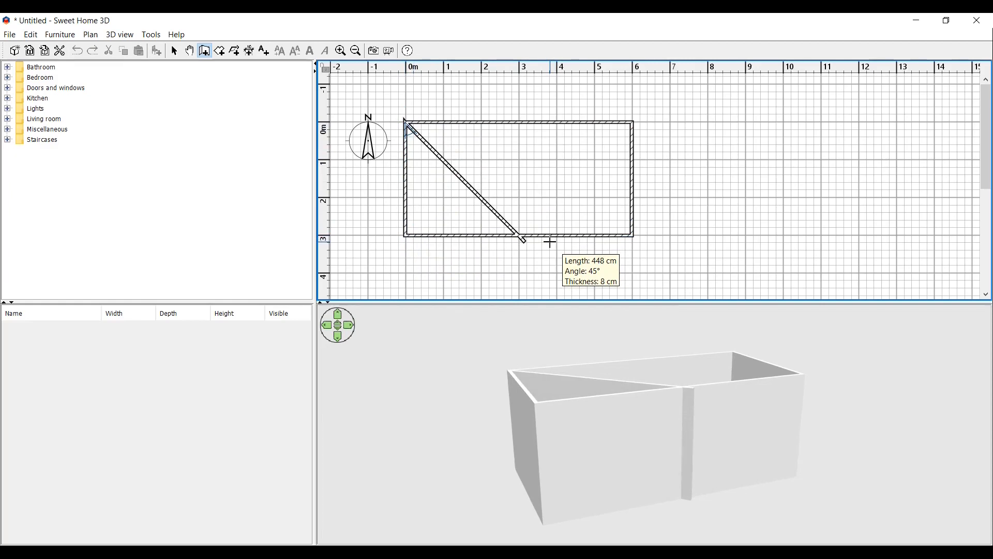
key("Escape")
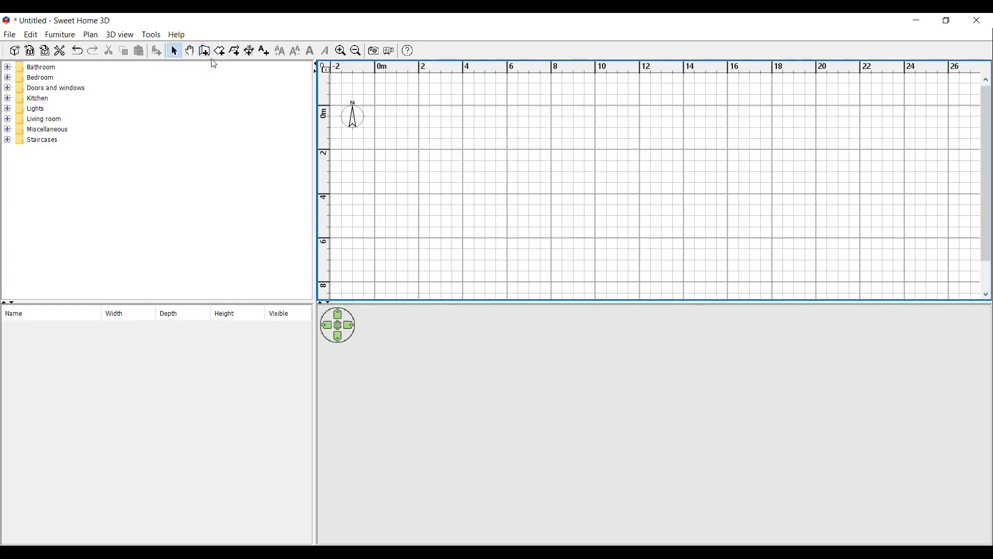
Draw a single horizontal wall about 985 cm long on the empty plan and end wall creation.
left_click(204, 50)
left_click(441, 150)
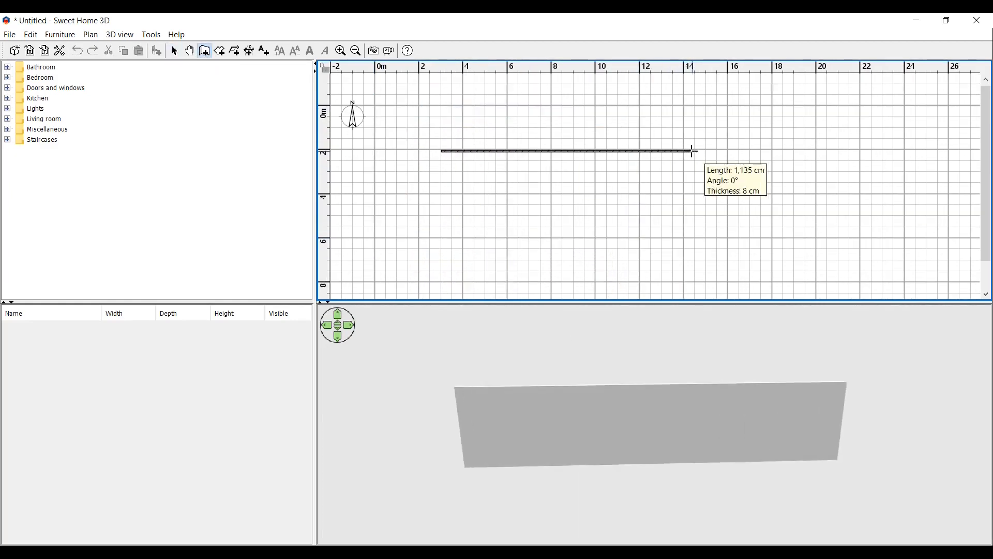
left_click(659, 150)
key("Escape")
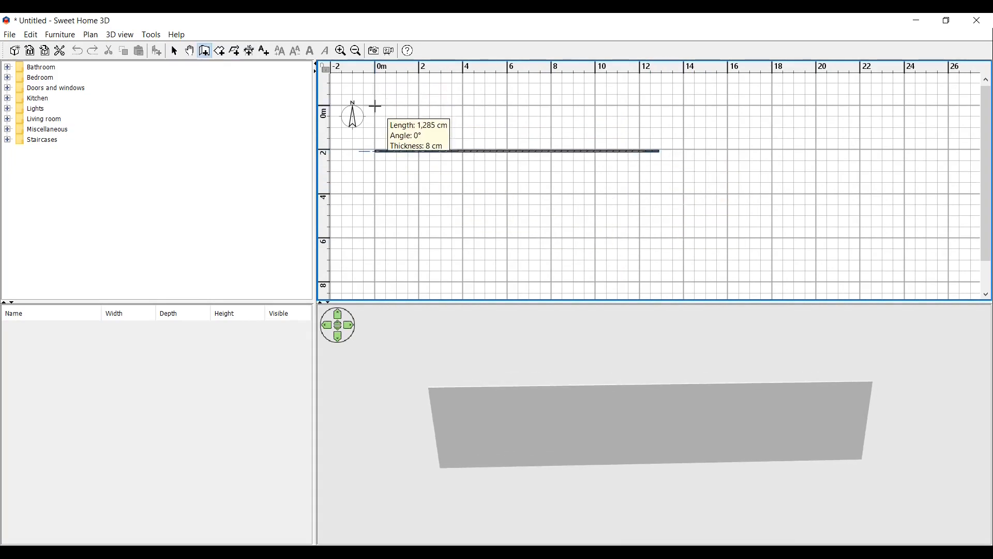
Modify the wall so its start point is at X 0 and Y 0.
right_click(538, 151)
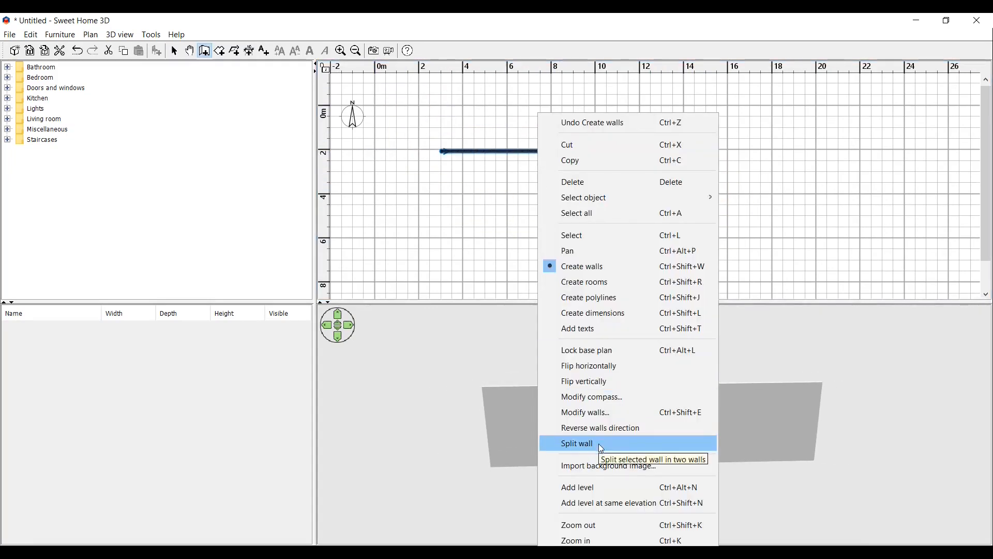
left_click(589, 411)
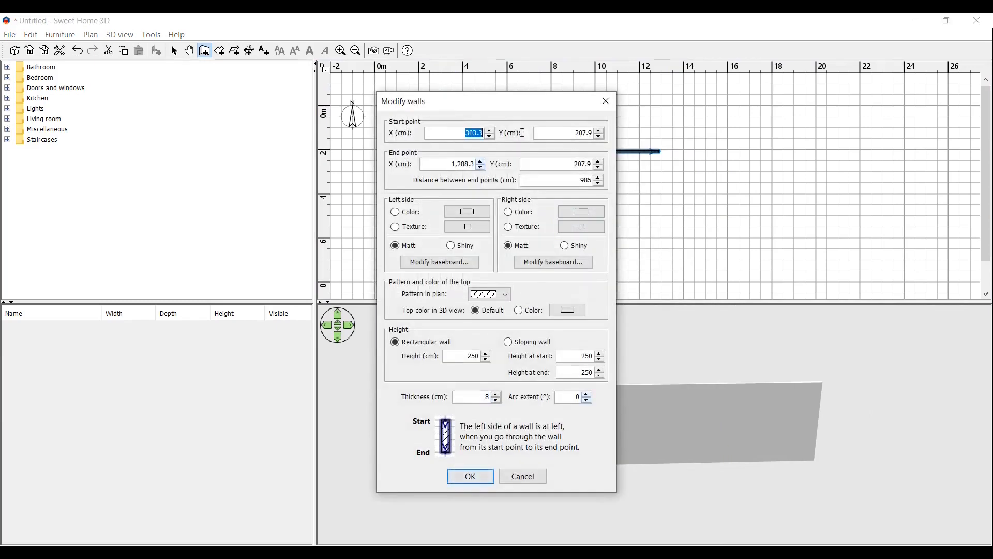
type("0")
key("Tab")
type("0")
left_click(470, 477)
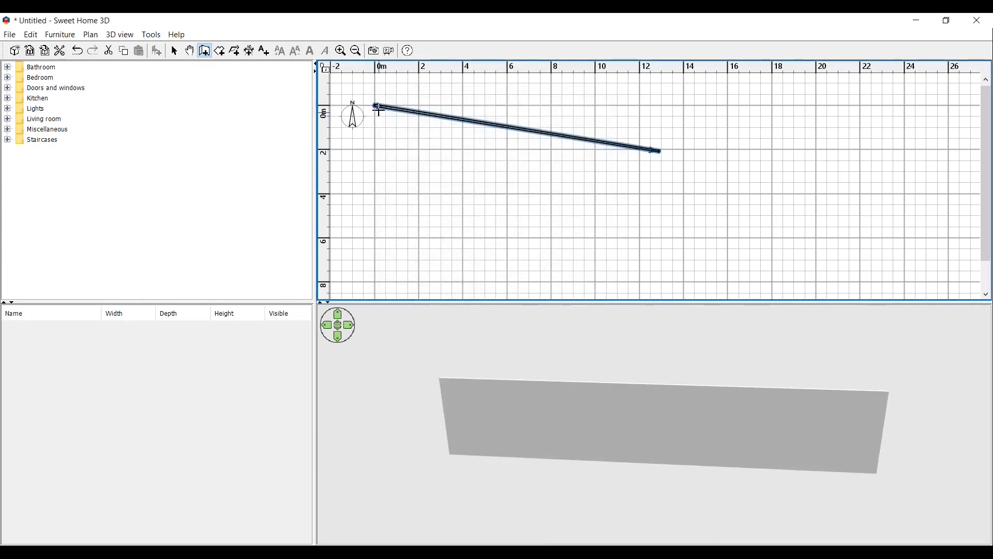
Set the Y coordinate of the wall's end point to 0 cm.
right_click(603, 143)
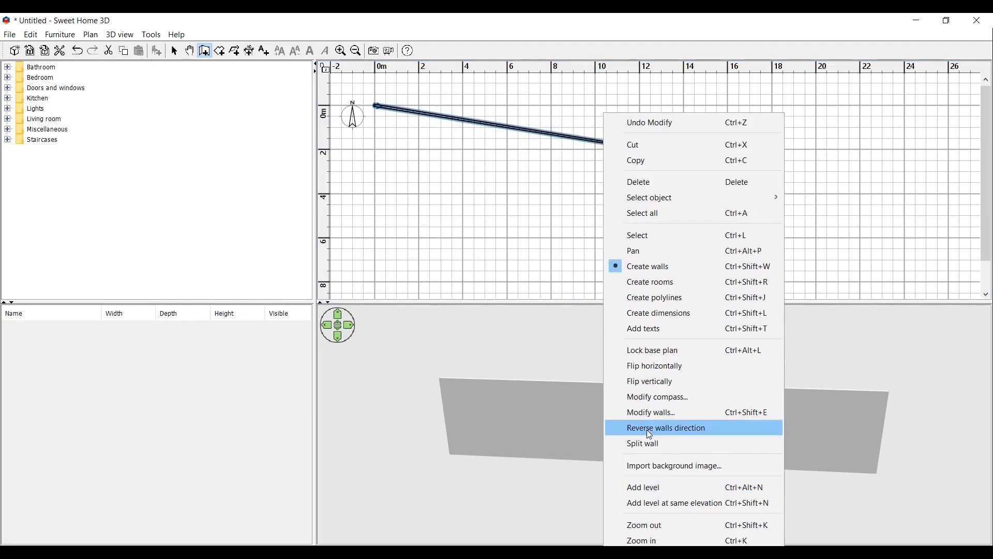
left_click(653, 411)
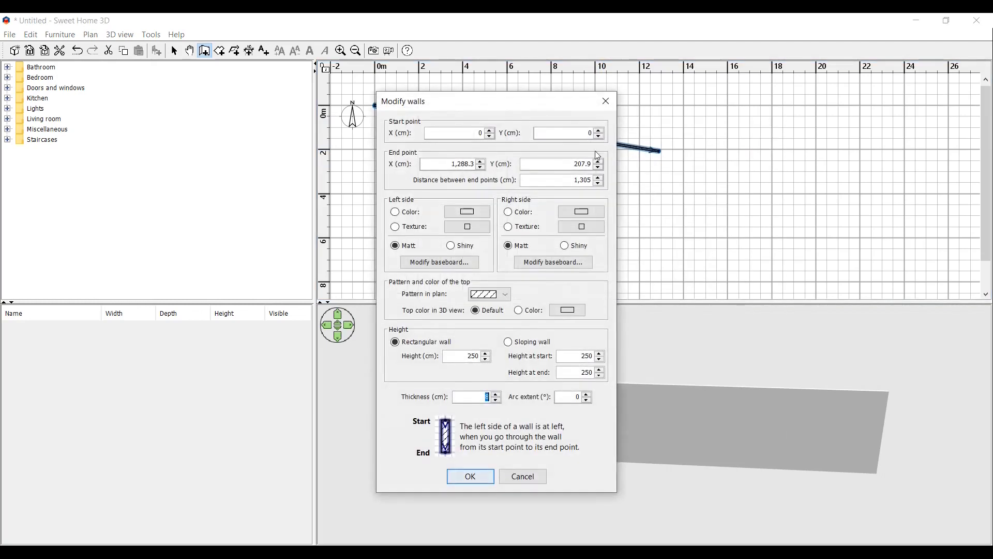
left_click_drag(501, 104, 293, 229)
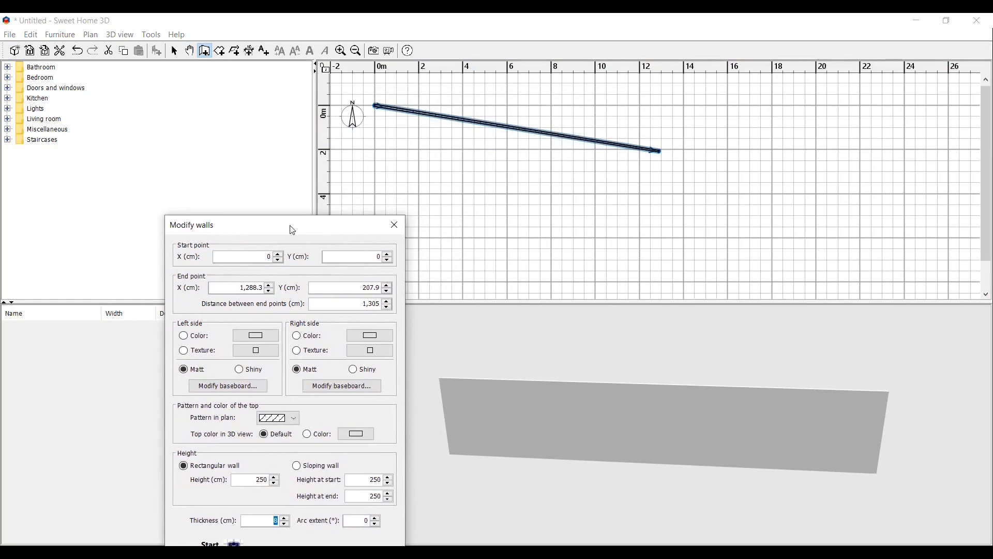
left_click(349, 287)
type("0")
left_click_drag(281, 224, 224, 83)
left_click(198, 460)
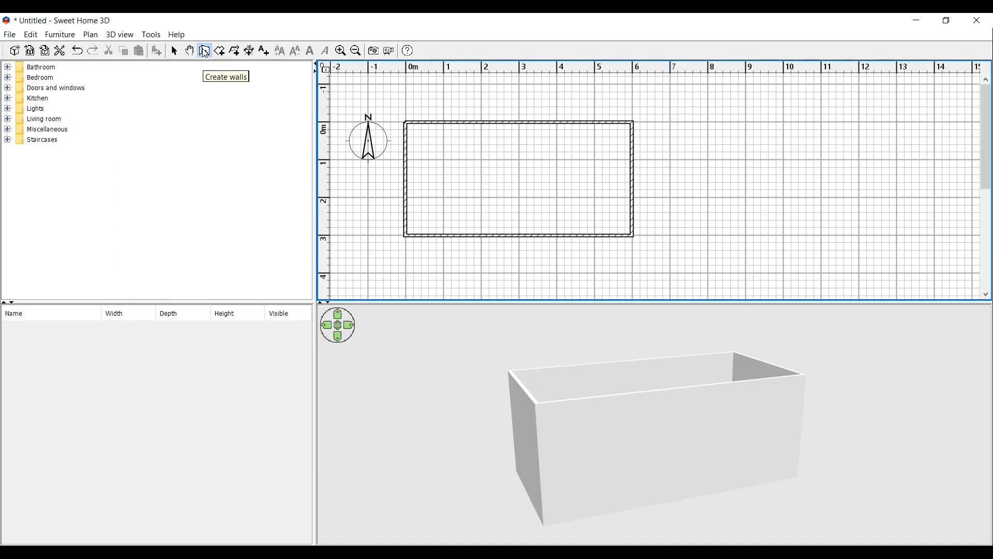
Draw a first wall to the right of the room, 200 cm long at an angle of -8°.
left_click(673, 135)
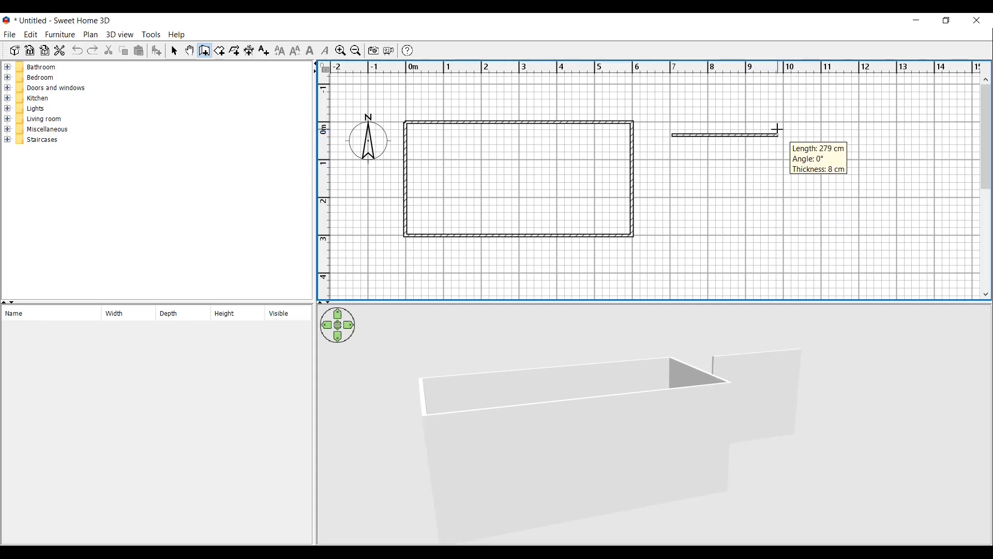
key("Return")
type("200")
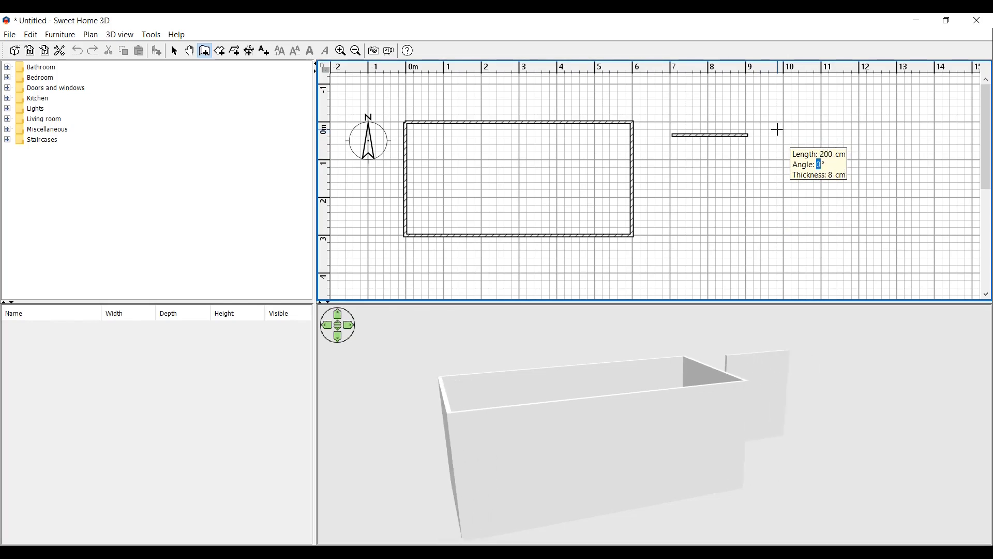
type("8")
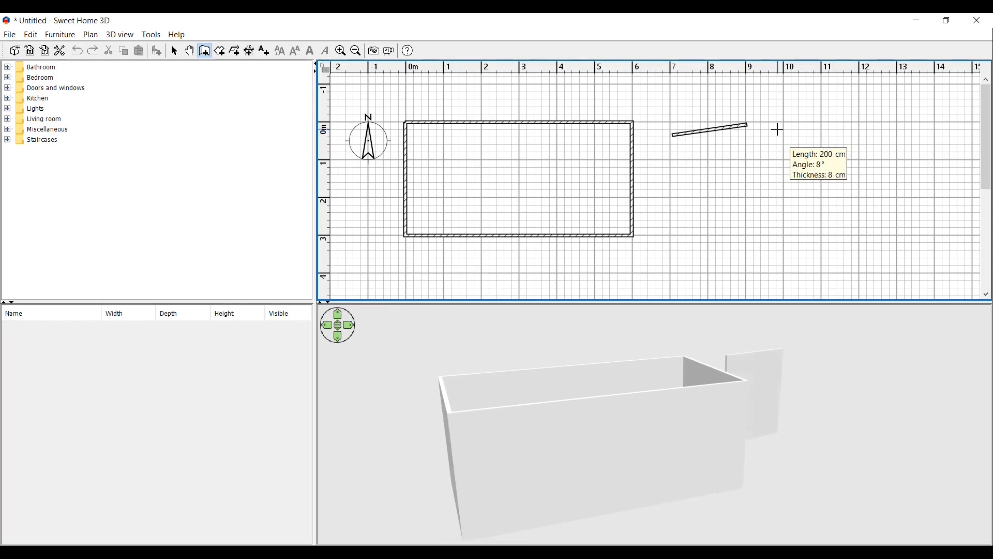
key("BackSpace")
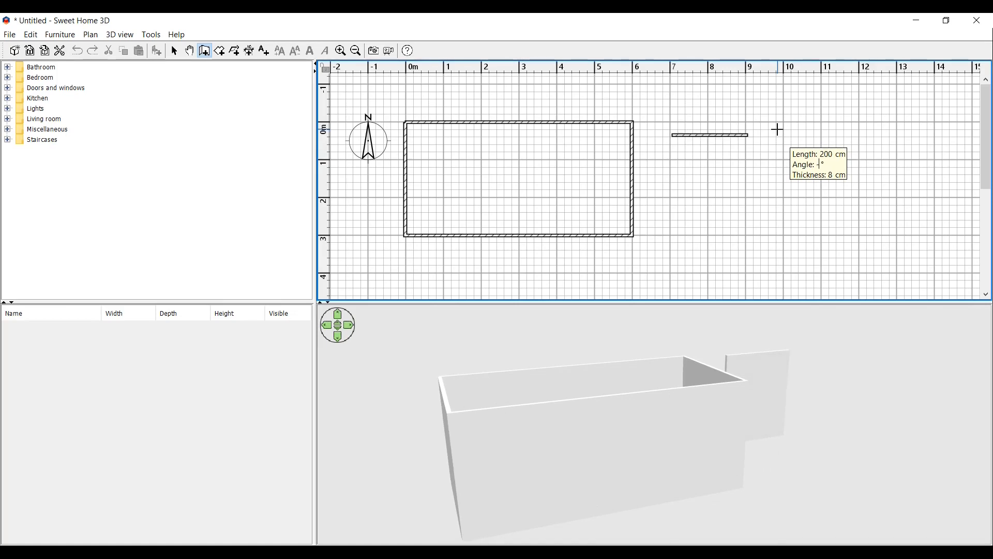
type("-8")
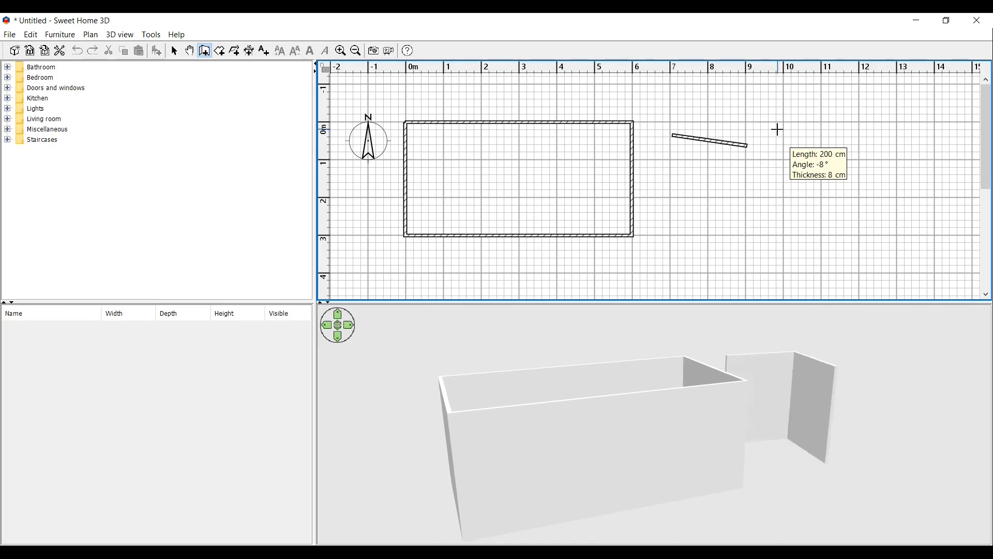
key("Return")
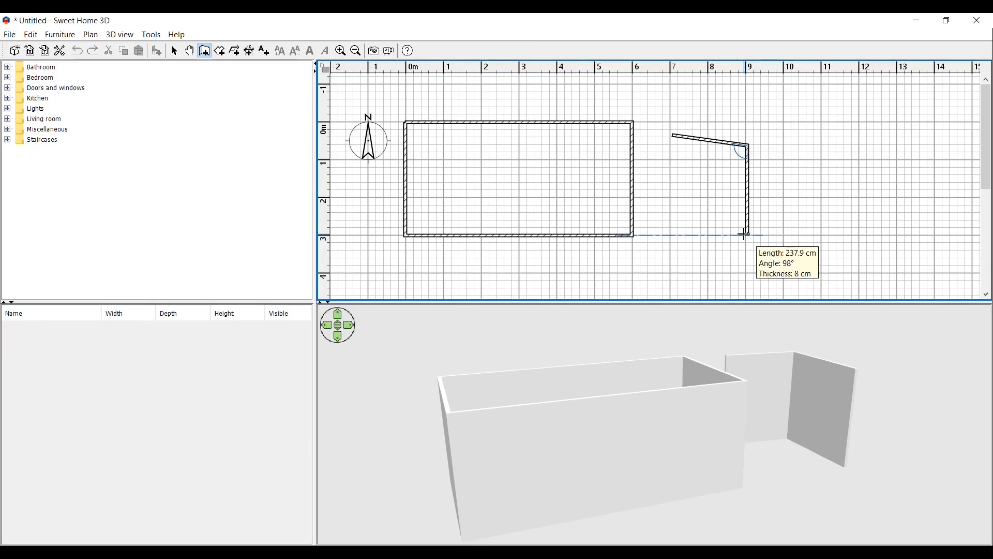
Continue from the slanted wall with a downward, a rightward and an upward wall forming an open U, and end wall creation.
left_click(748, 211)
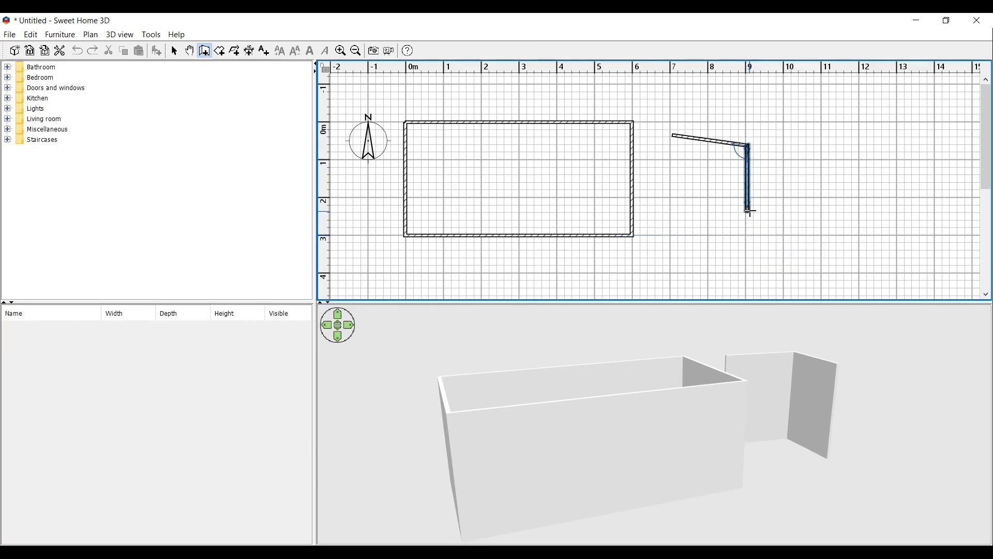
left_click(835, 211)
double_click(835, 129)
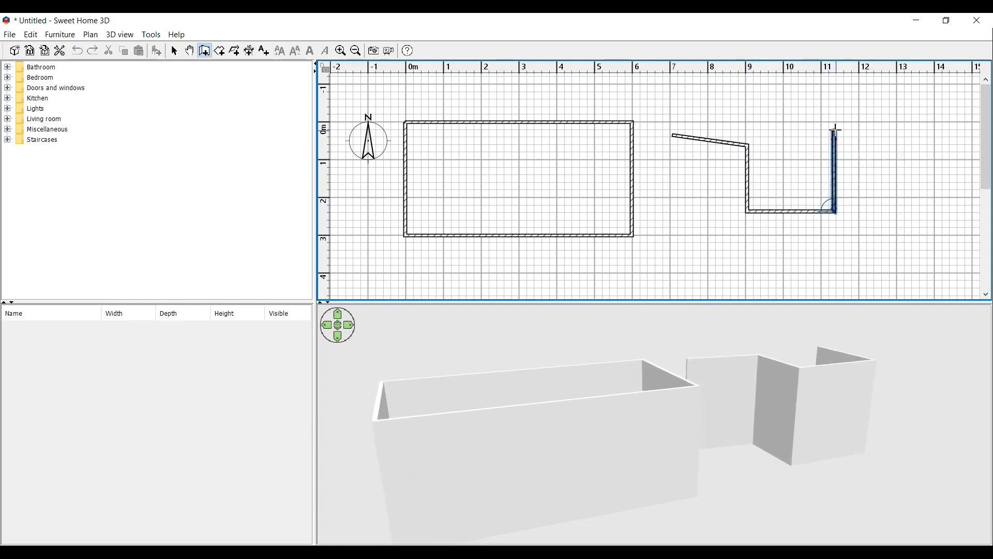
left_click(834, 129)
double_click(835, 130)
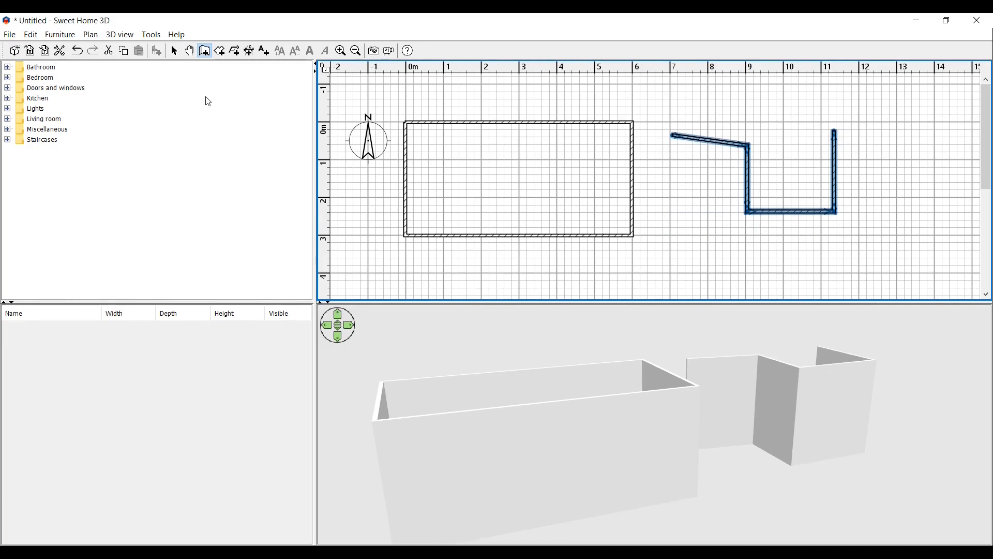
Draw a short horizontal wall below the U-shaped walls and join a slanted wall about 114 cm long at 136° with magnetism temporarily off.
left_click(679, 252)
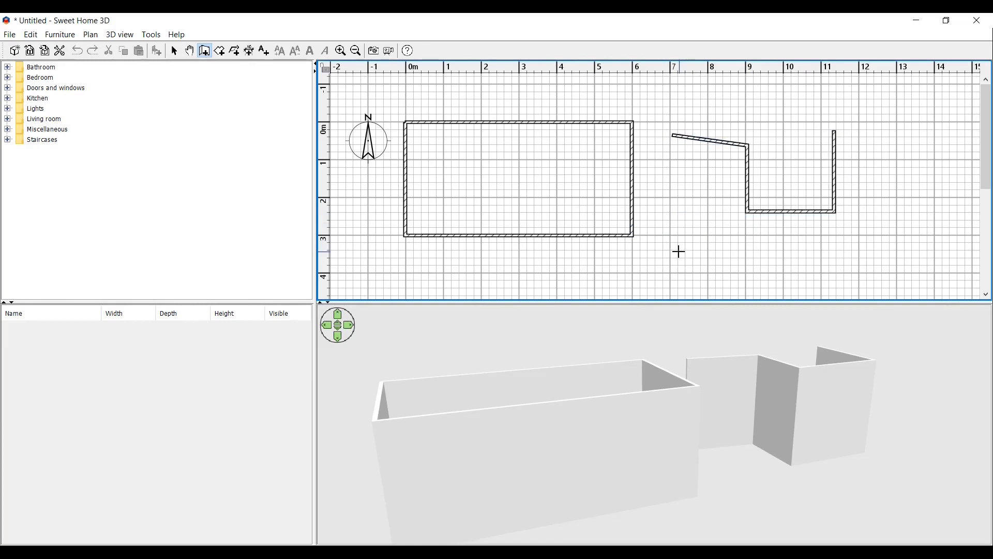
left_click(727, 252)
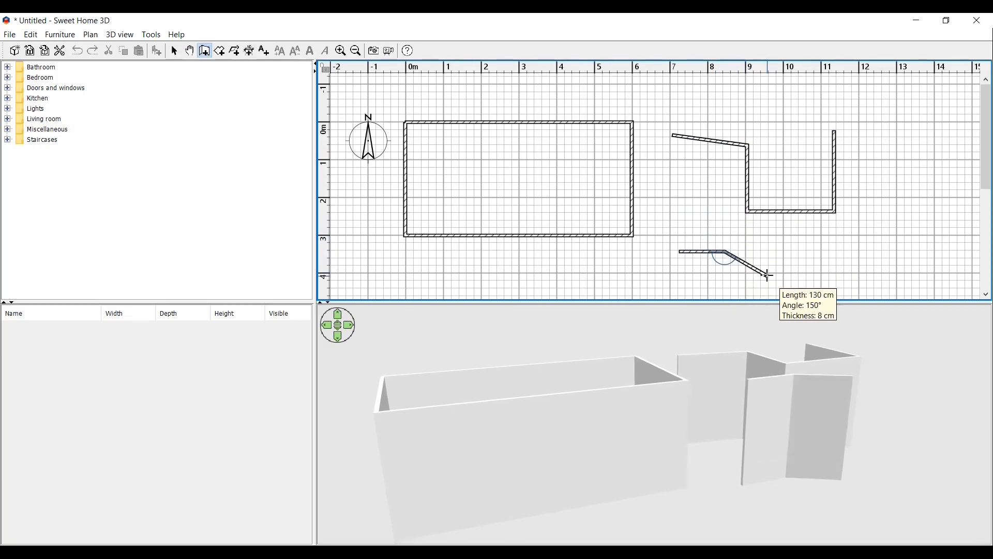
key("alt")
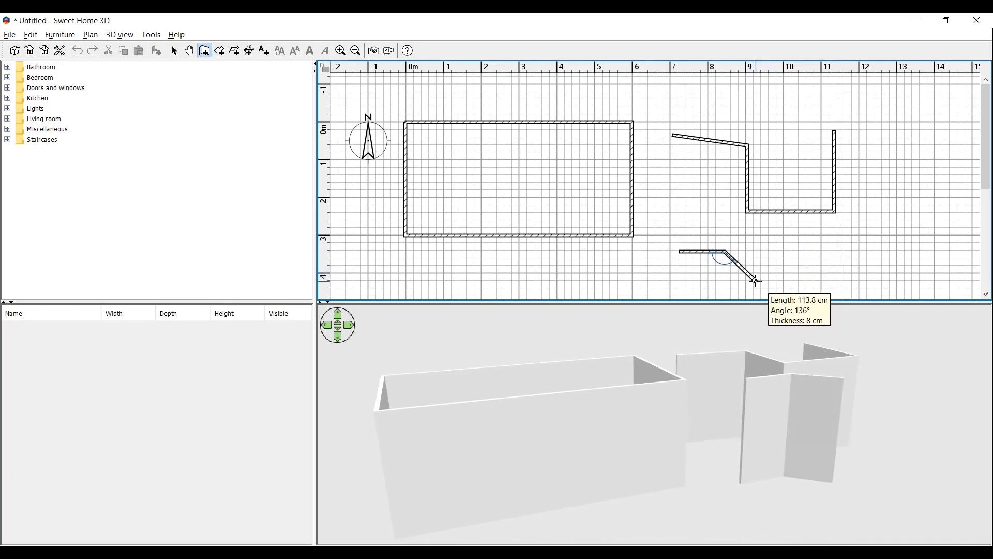
double_click(755, 283)
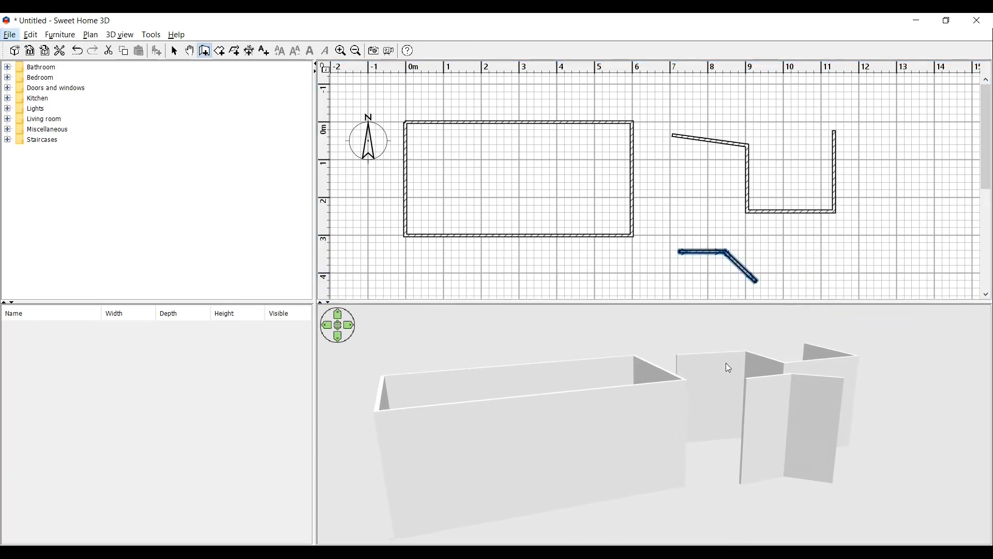
key("Escape")
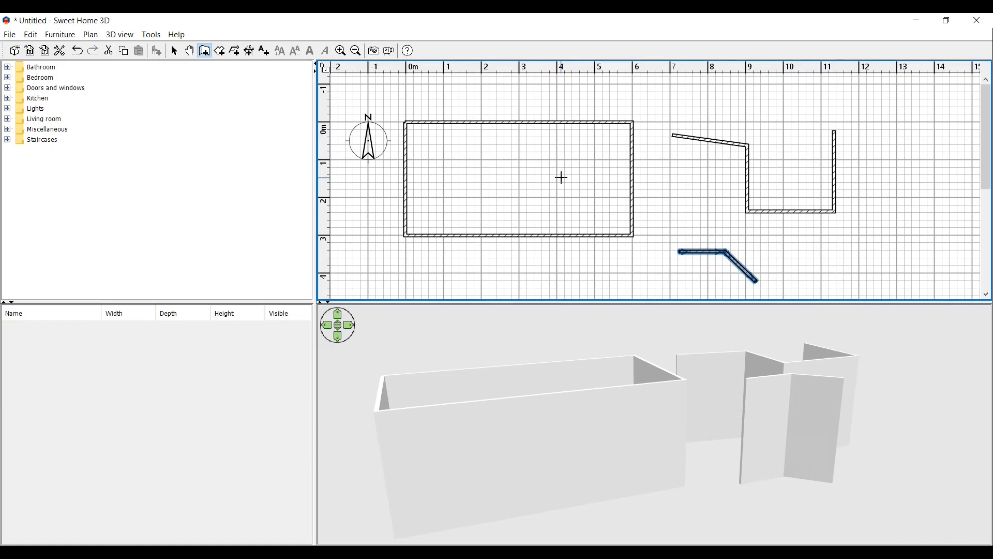
Examine the plan at different zoom levels and scroll positions, covering the room and the separate walls beside it.
scroll(567, 169, "down", 2, "ctrl")
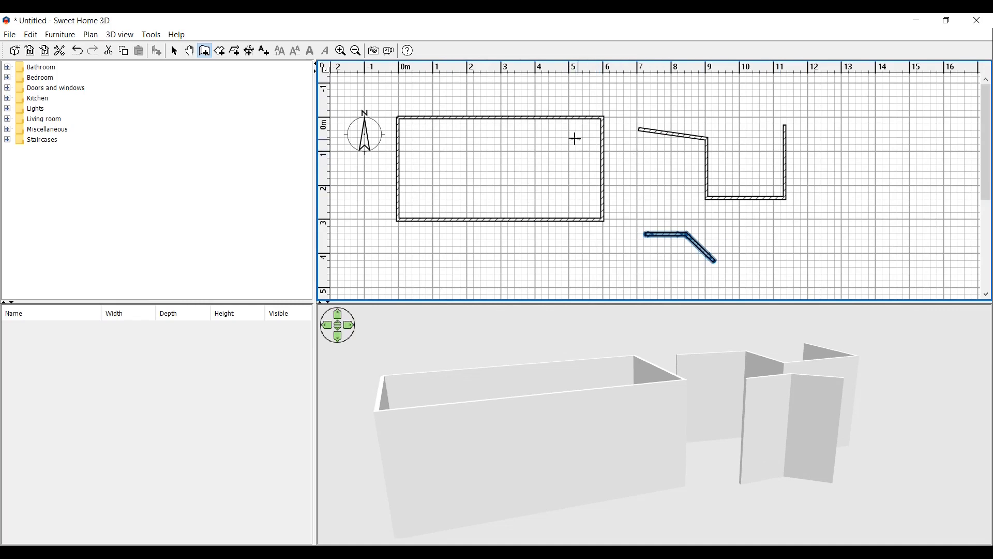
scroll(563, 136, "down", 2, "ctrl")
scroll(477, 137, "down", 2, "ctrl")
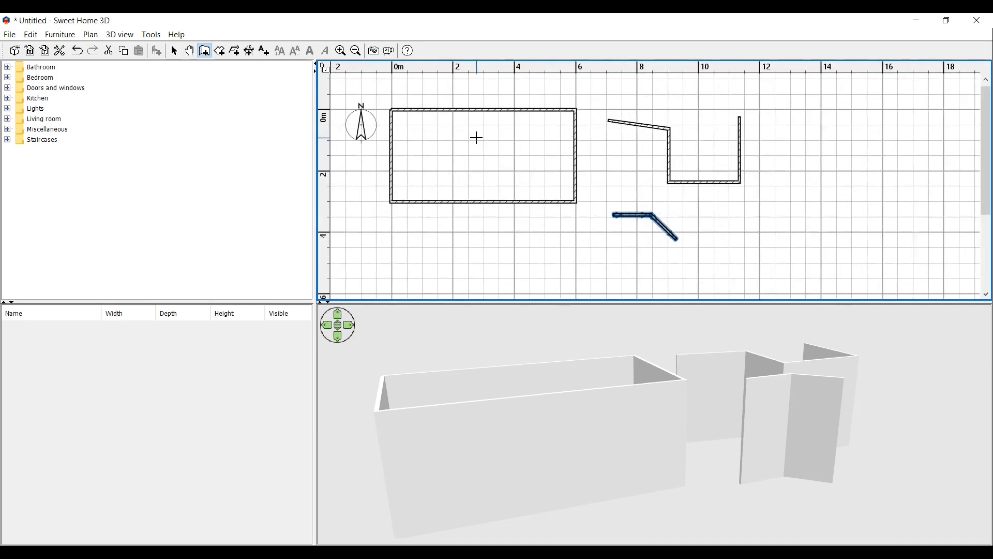
scroll(476, 138, "down", 1, "ctrl")
scroll(450, 102, "up", 3, "ctrl")
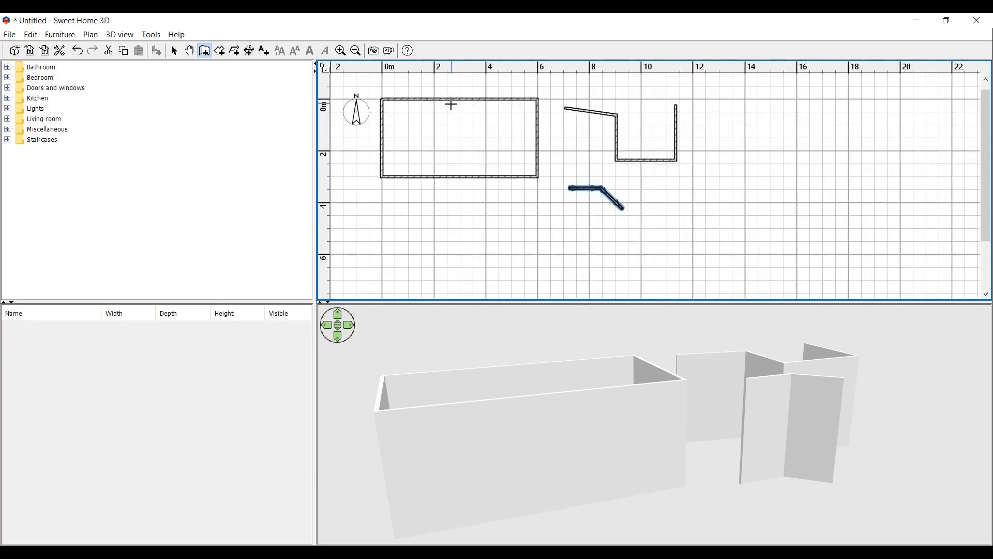
scroll(461, 124, "down", 2, "ctrl")
scroll(462, 137, "down", 2, "ctrl")
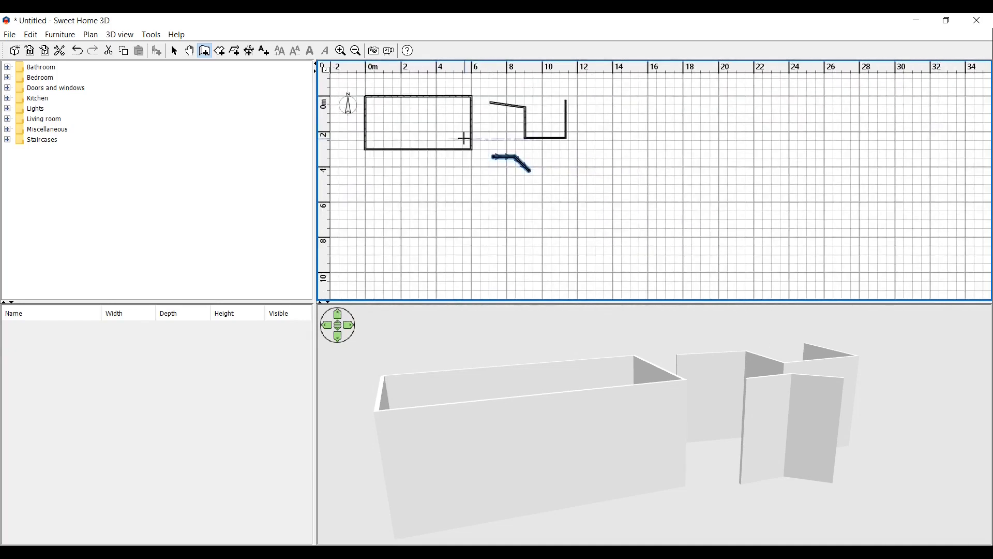
scroll(461, 138, "up", 5, "ctrl")
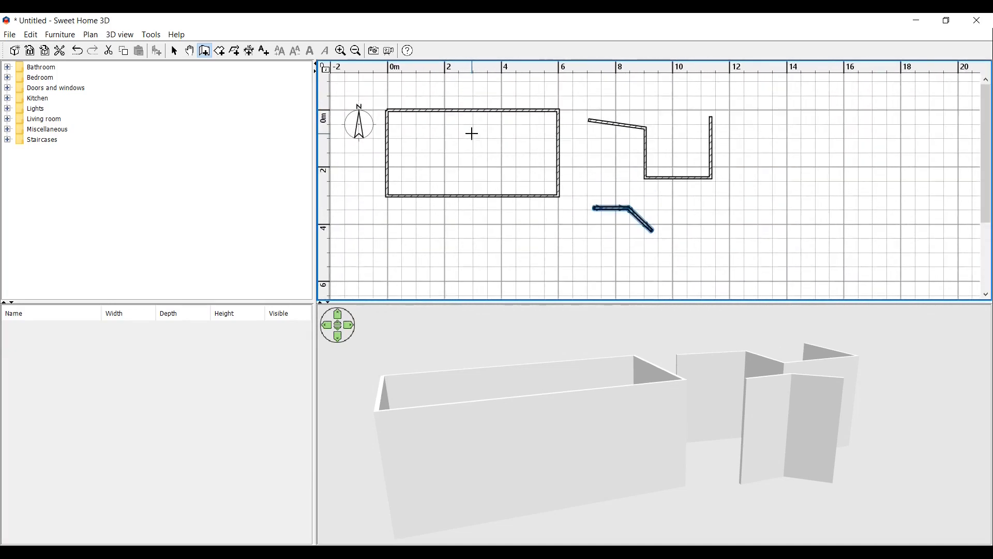
scroll(486, 145, "down", 3)
scroll(517, 166, "up", 3)
scroll(533, 178, "down", 3)
scroll(534, 179, "up", 3)
left_click(726, 102)
key("Escape")
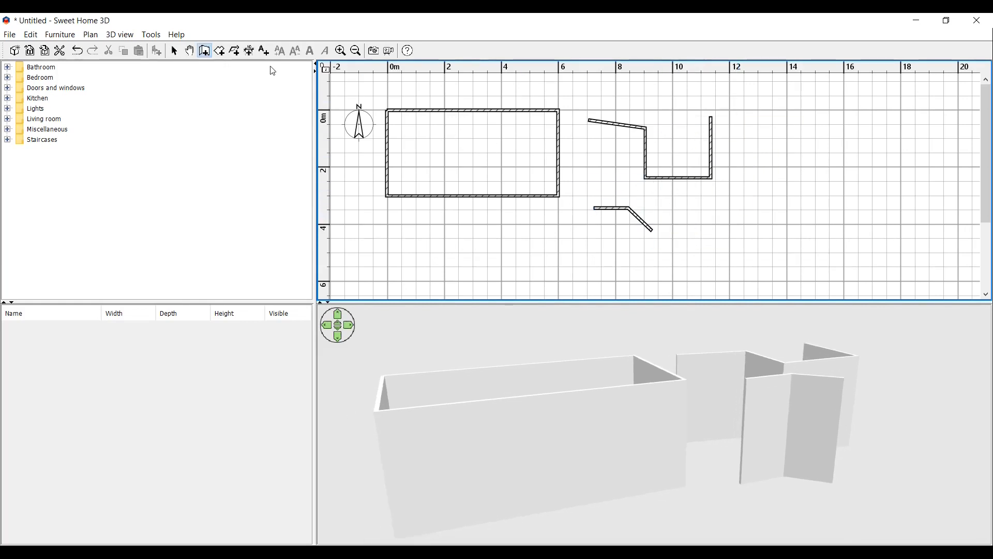
Delete all the walls drawn to the right of the rectangular room.
left_click(174, 51)
left_click_drag(772, 87, 591, 254)
key("Delete")
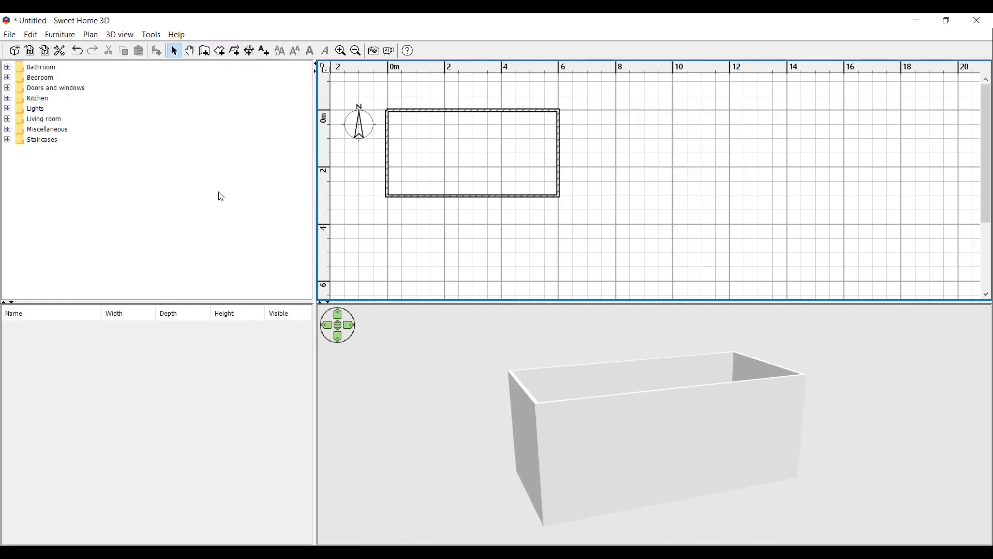
Draw a single horizontal wall about 605 cm long to the right of the room, starting near the 8 m mark, and end wall creation.
left_click(205, 50)
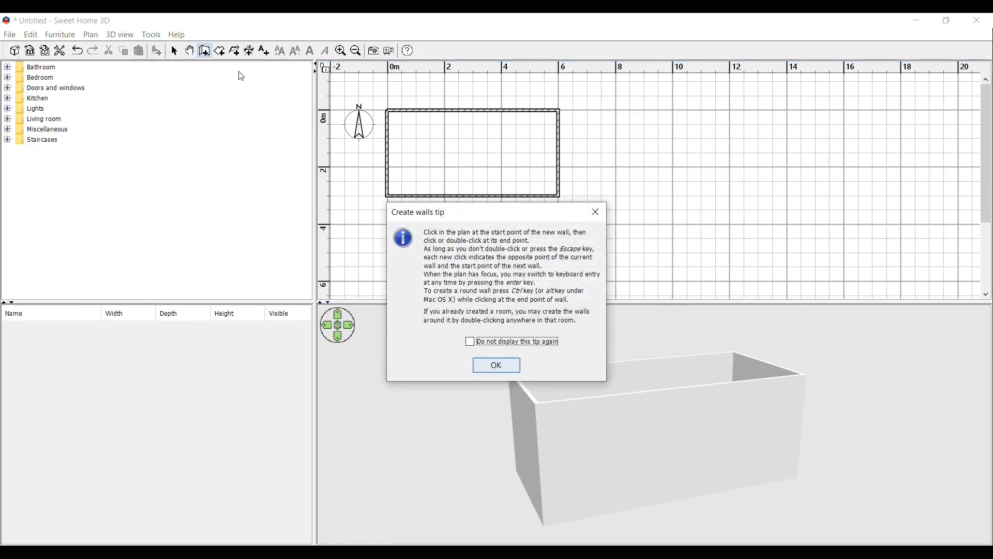
left_click(496, 364)
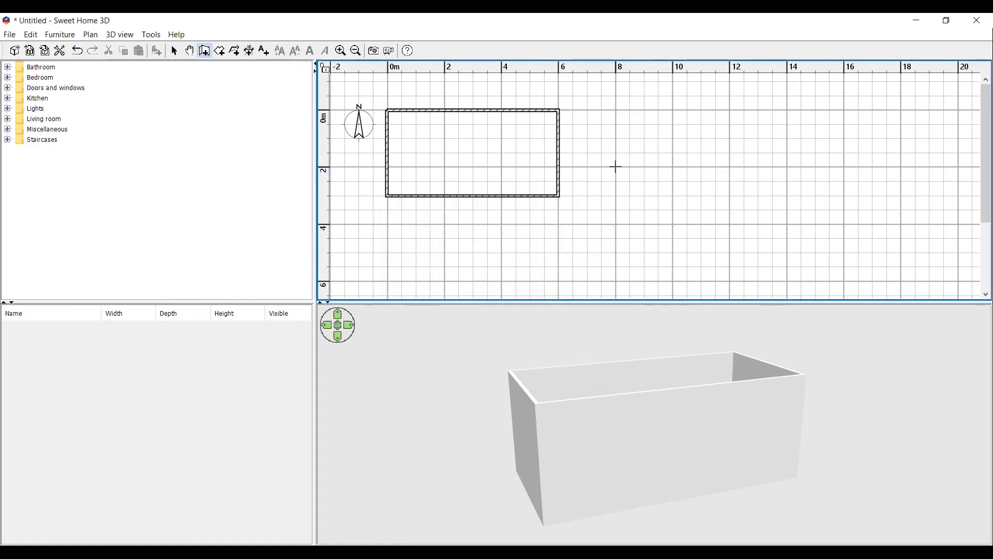
left_click(616, 166)
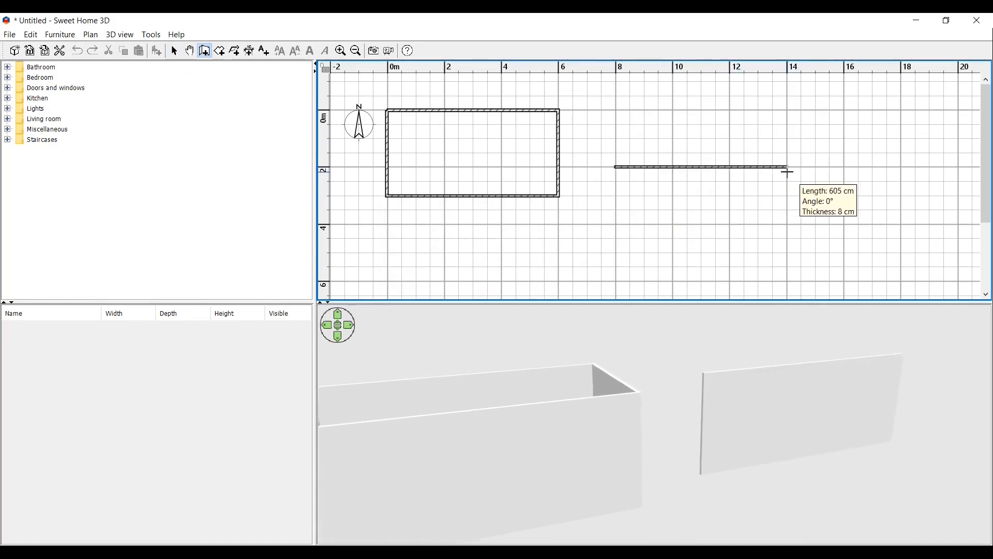
left_click(789, 166)
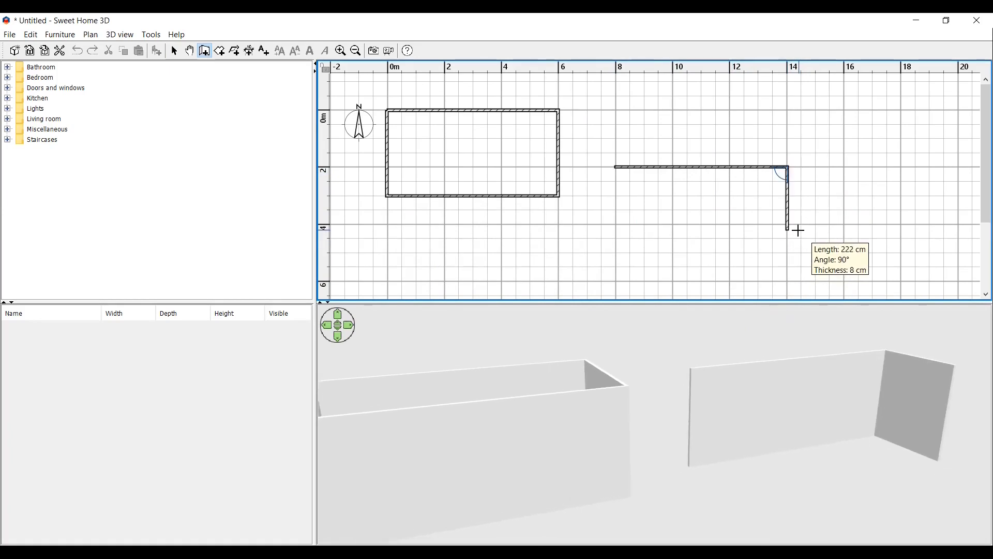
key("Escape")
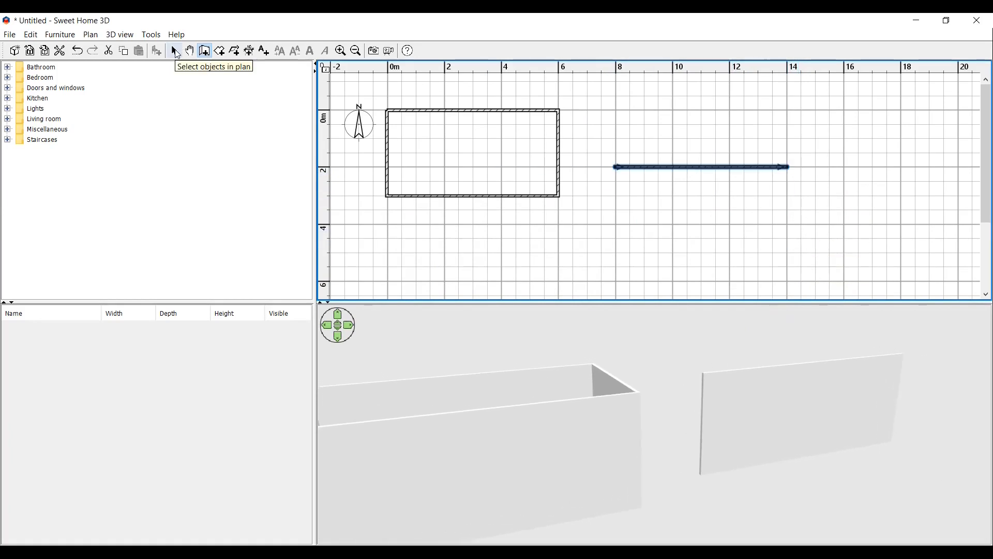
Bend the new horizontal wall upward into a wide arc by its midpoint handle.
left_click(175, 52)
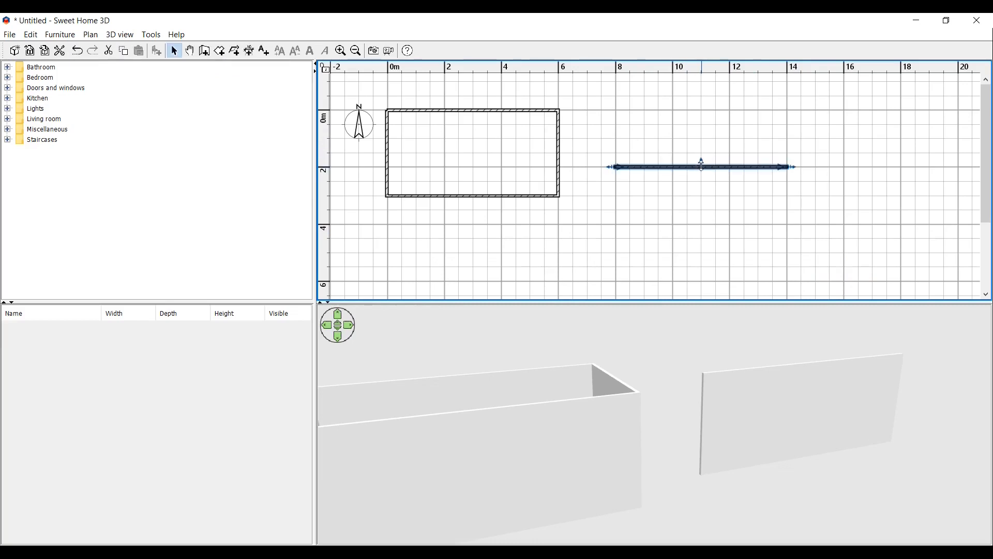
left_click_drag(702, 164, 703, 112)
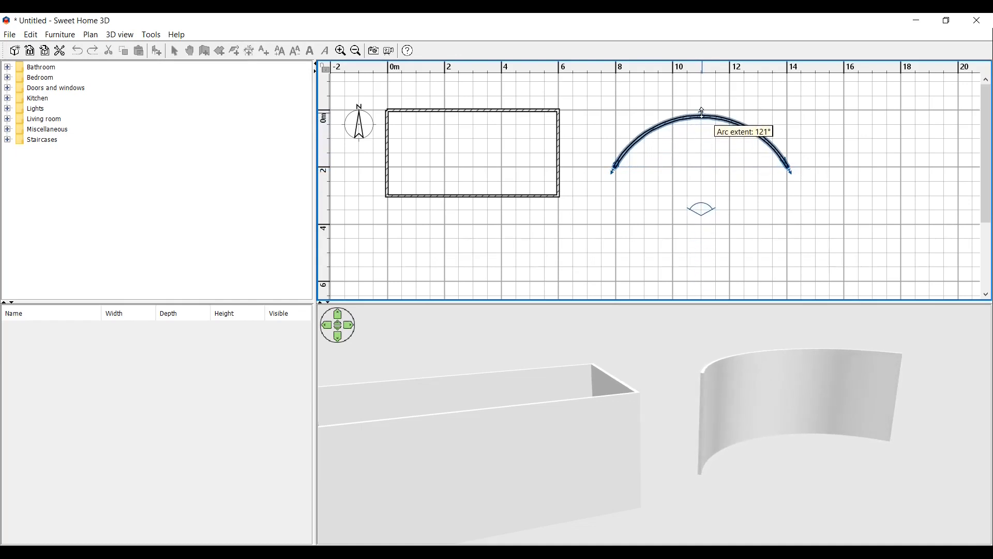
mouse_move(703, 111)
left_mouse_down()
mouse_move(700, 235)
mouse_move(706, 104)
left_mouse_up()
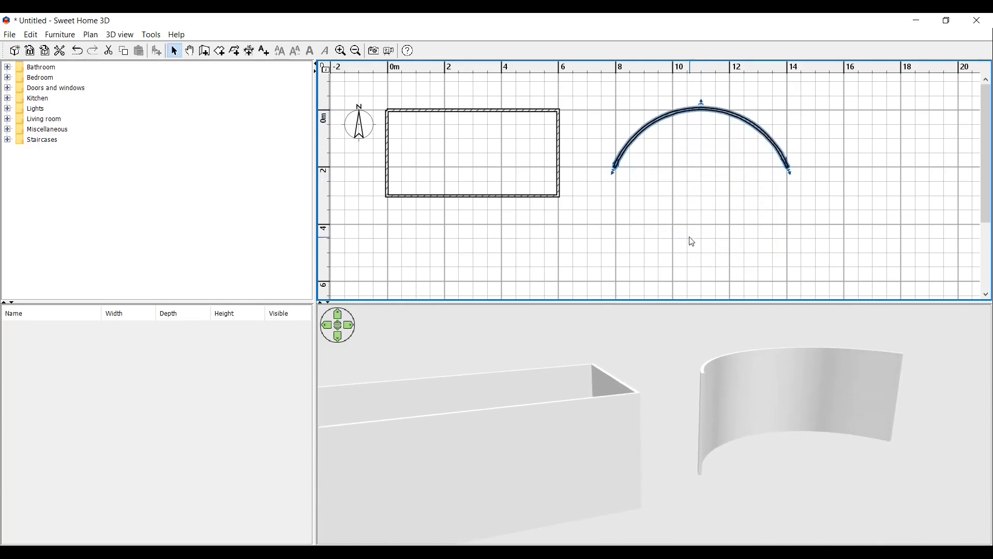
Draw a straight horizontal wall about 301 cm long below the arc-shaped wall.
left_click(205, 50)
left_click(497, 364)
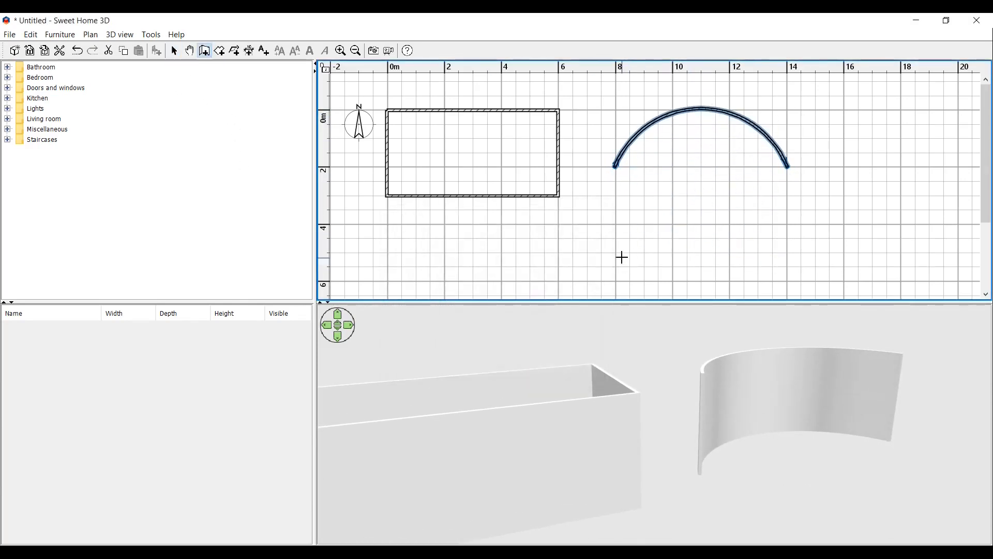
left_click(622, 257)
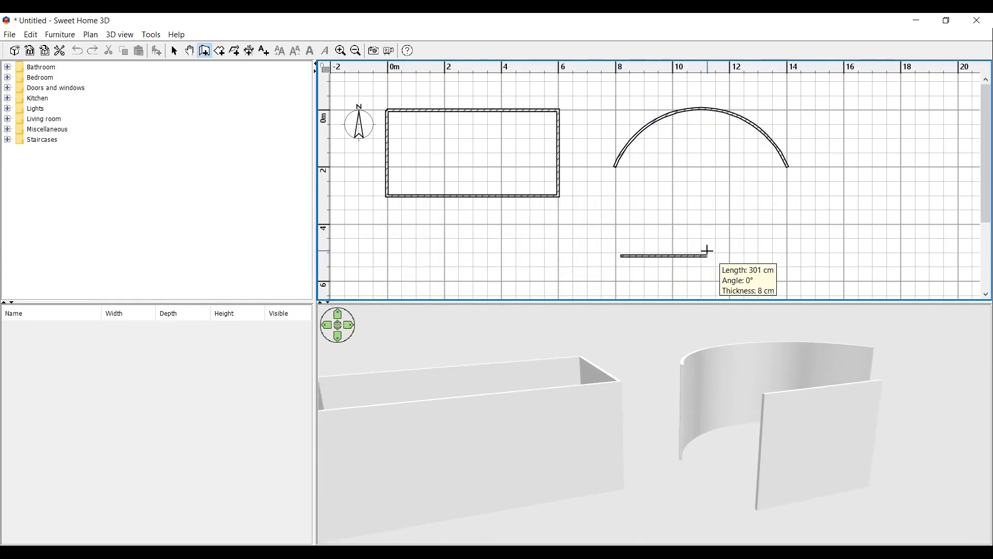
left_click(707, 251)
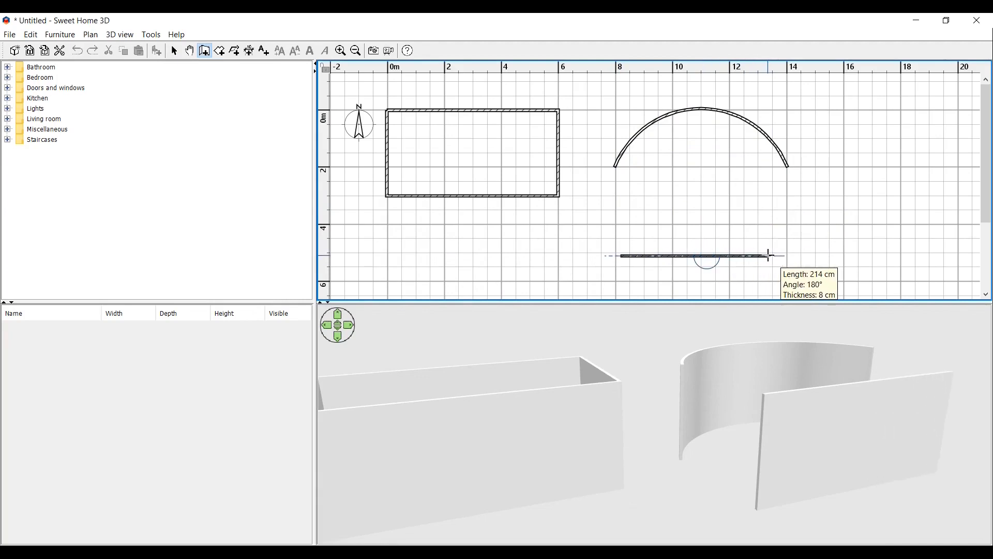
Continue the straight wall with a round wall curving downward and end wall creation.
left_click(801, 258, "ctrl")
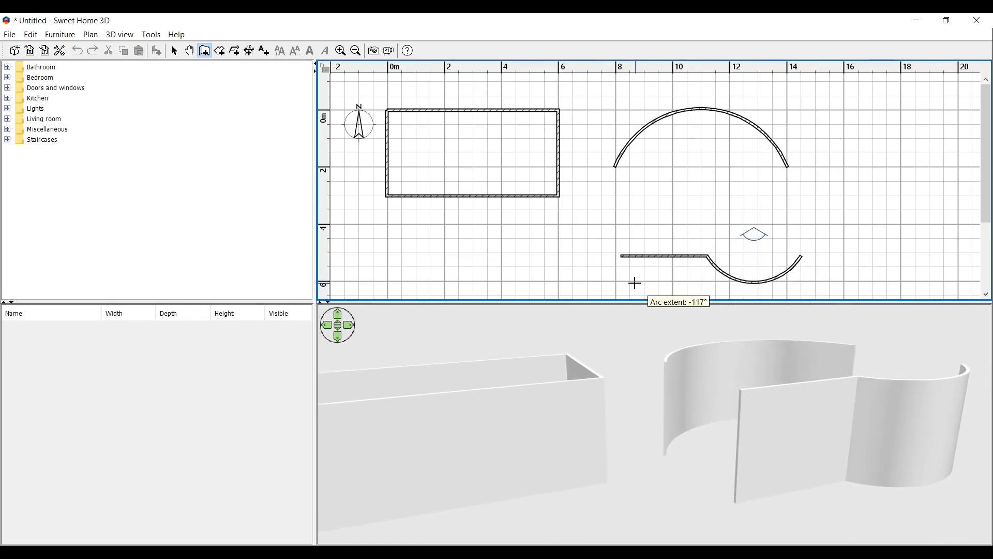
left_click(624, 285)
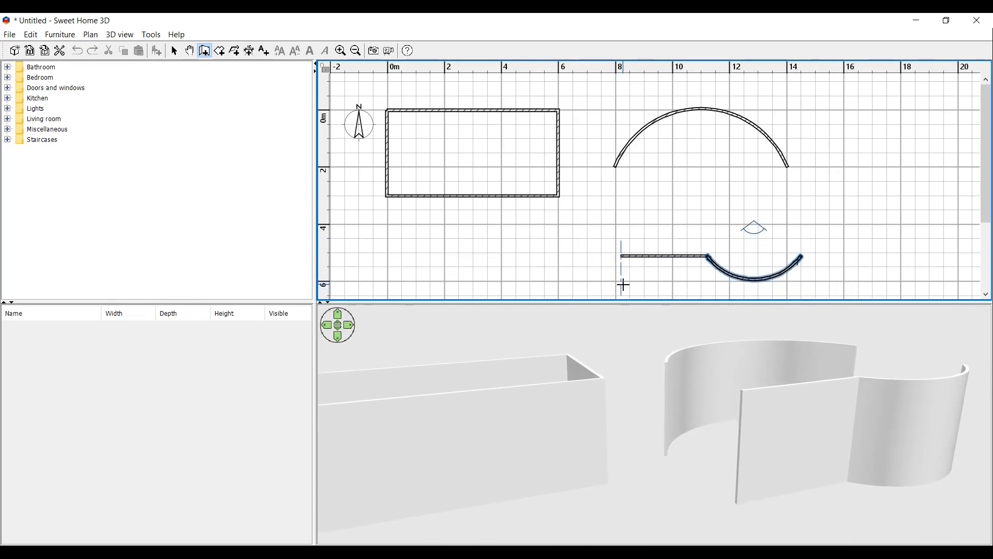
key("Escape")
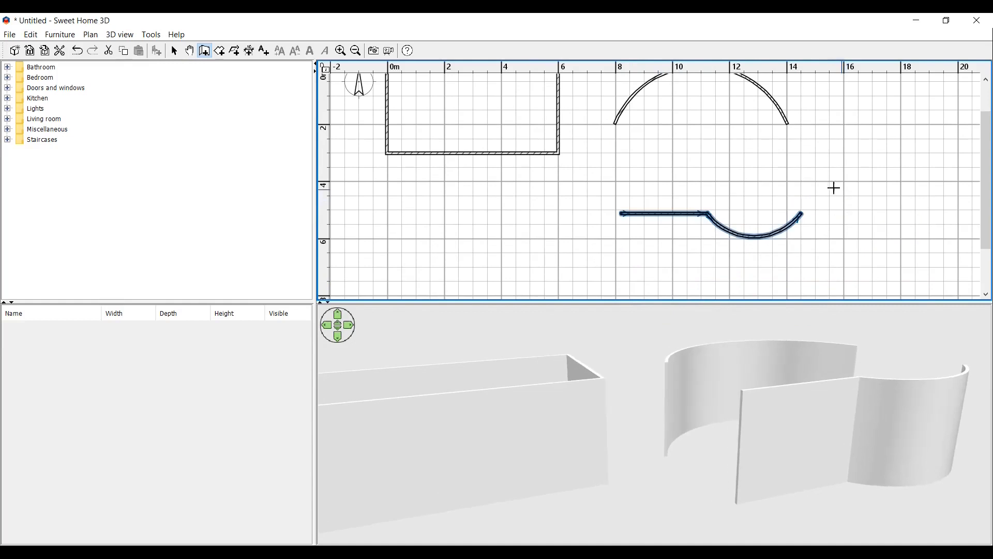
Delete the arc-shaped wall and the connected straight and round walls to the right of the room.
scroll(727, 164, "up", 2)
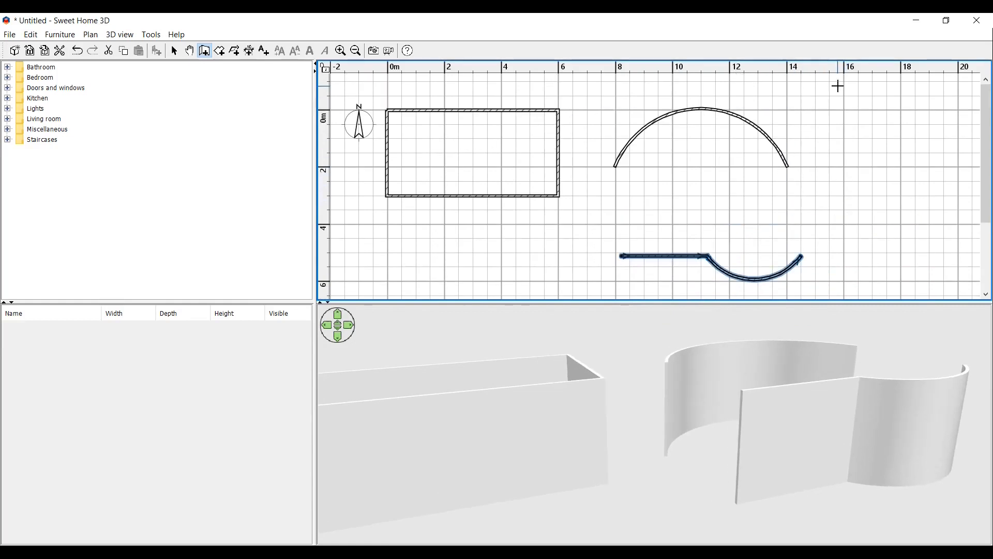
left_click(856, 86)
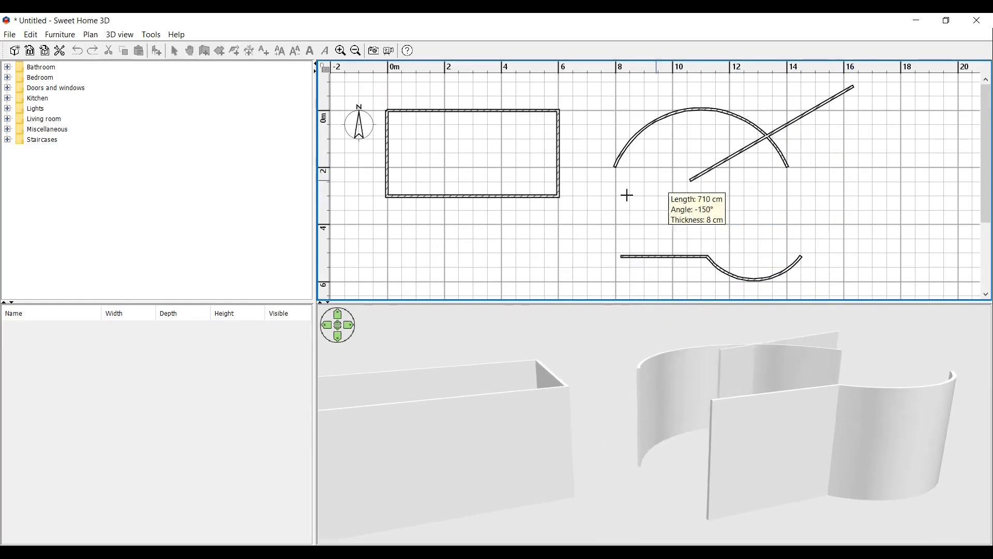
left_click(174, 52)
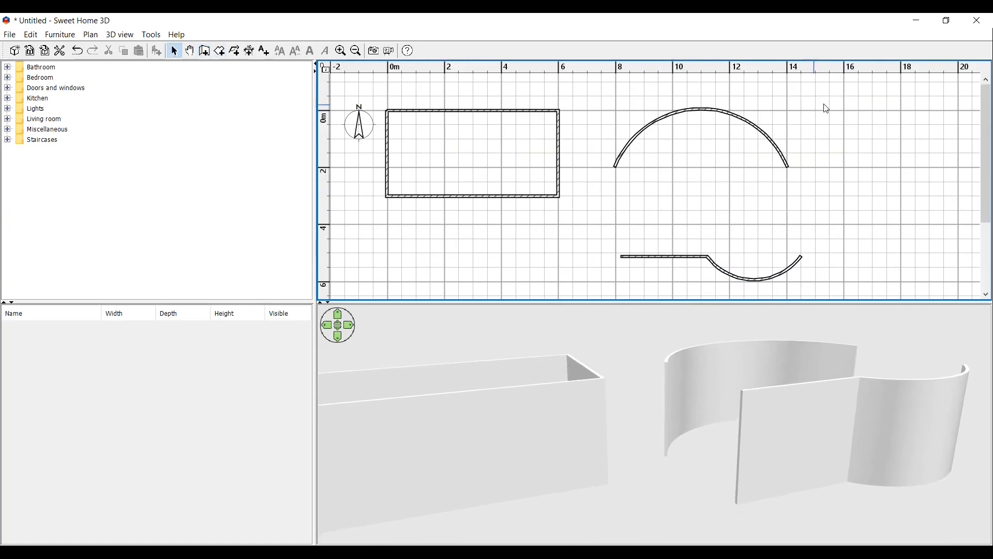
left_click_drag(845, 86, 613, 291)
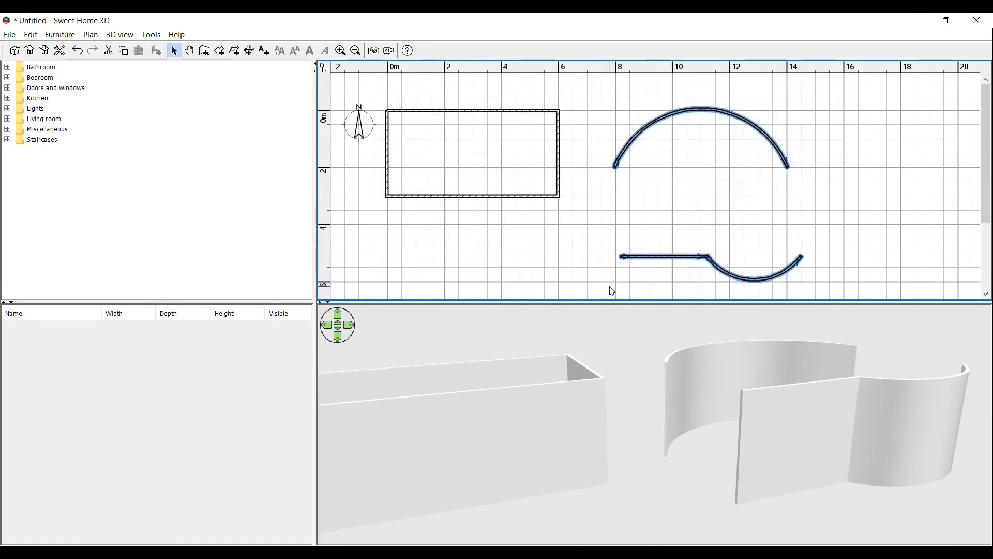
key("Delete")
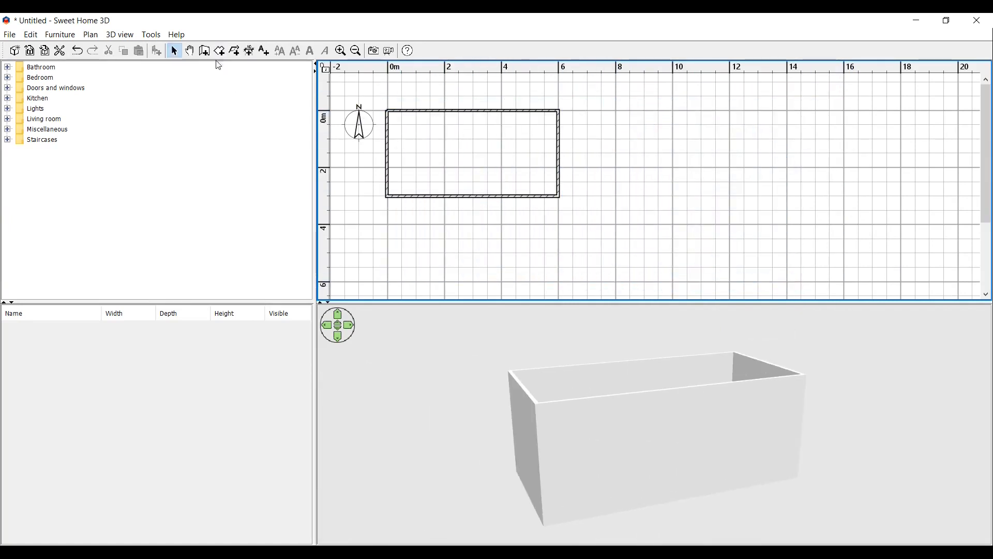
Try to draw a round wall about 601 cm across to the right of the room, starting at the 8 m mark.
left_click(204, 51)
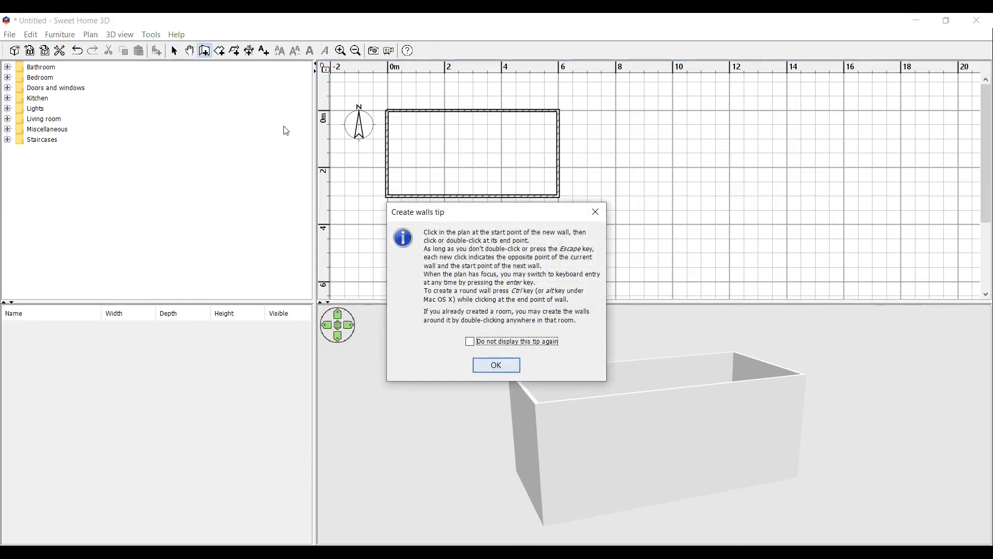
key("Return")
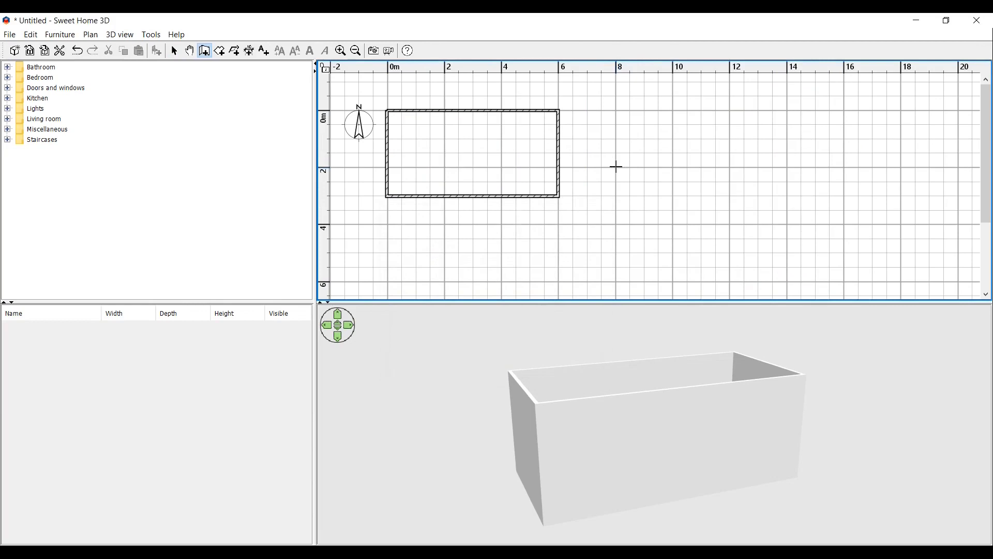
left_click(615, 167)
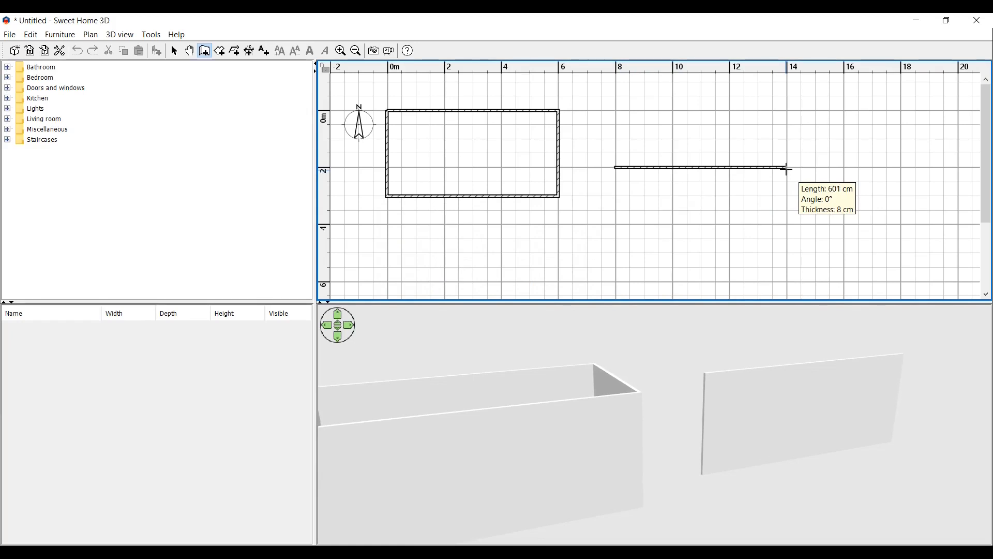
left_click(785, 168)
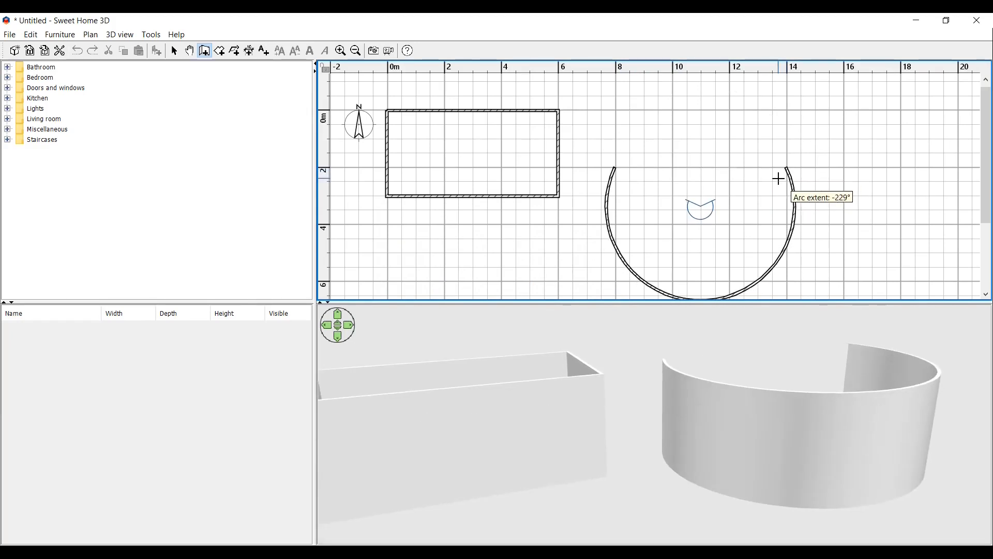
key("Escape")
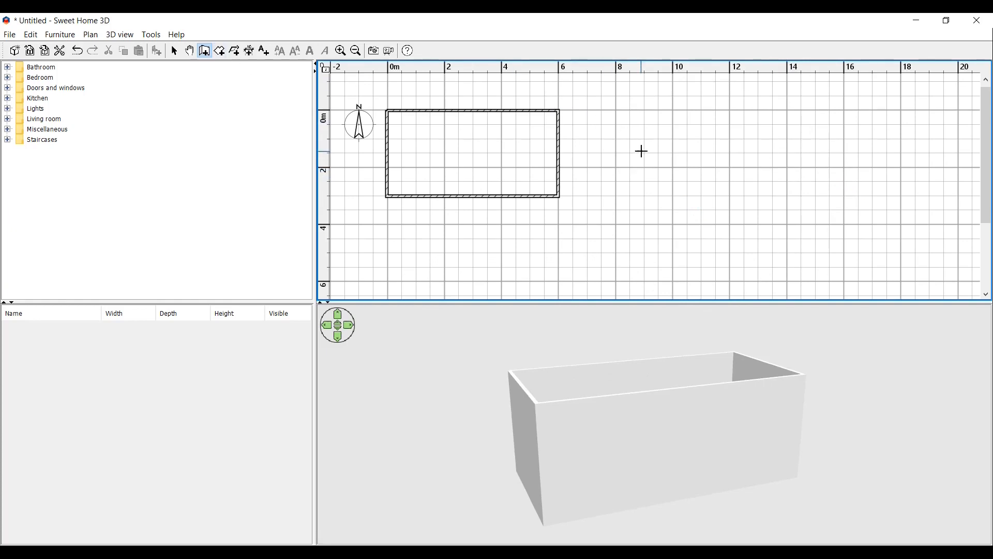
Draw a closed circle about 6 m across from two round walls with 180° arc extents, starting at the 8 m mark.
left_click(615, 167)
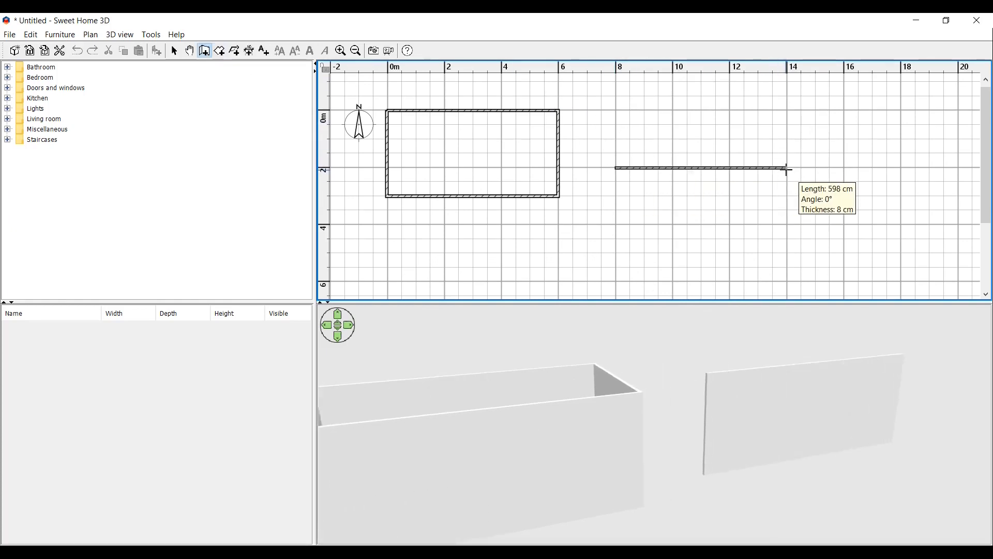
left_click(788, 169)
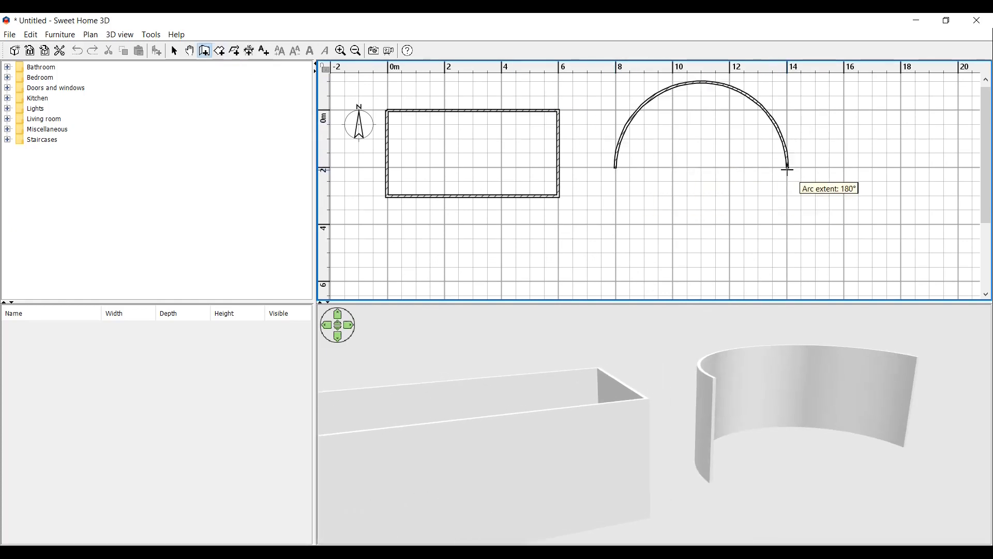
left_click(788, 170)
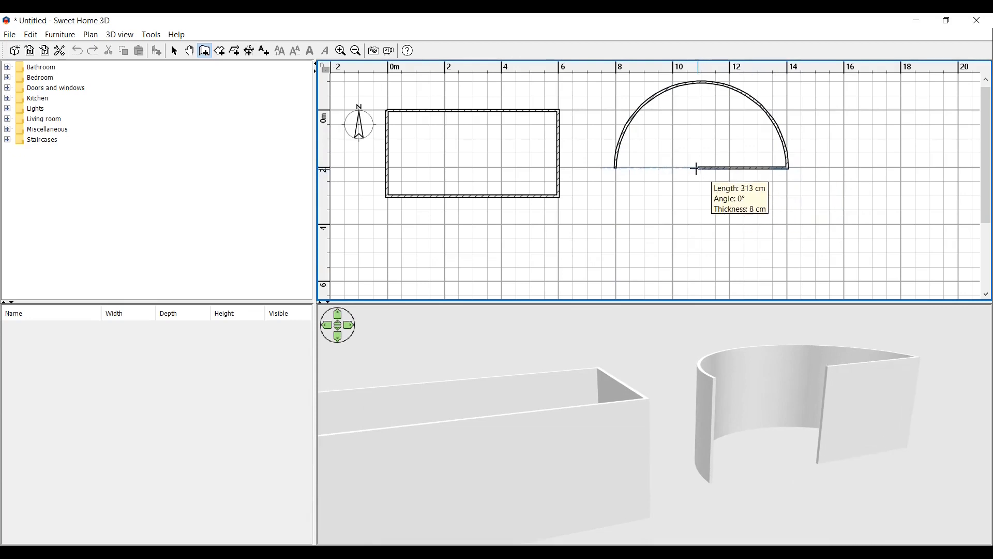
left_click(616, 166, "ctrl")
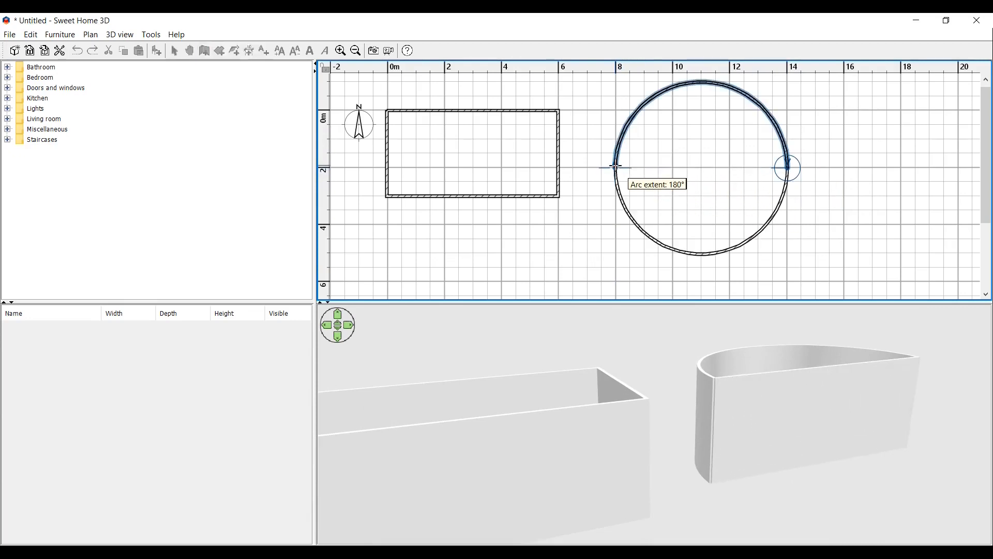
left_click(615, 166)
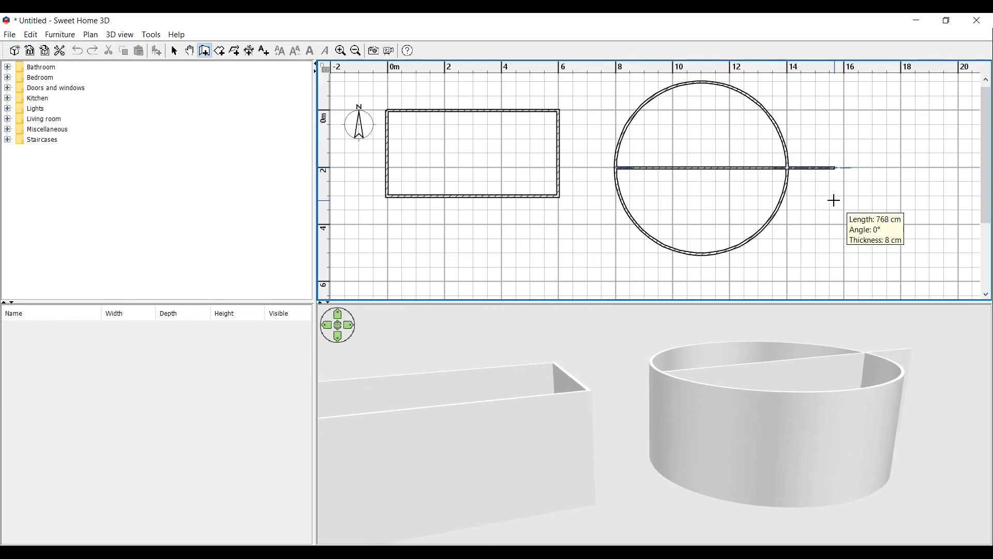
key("Escape")
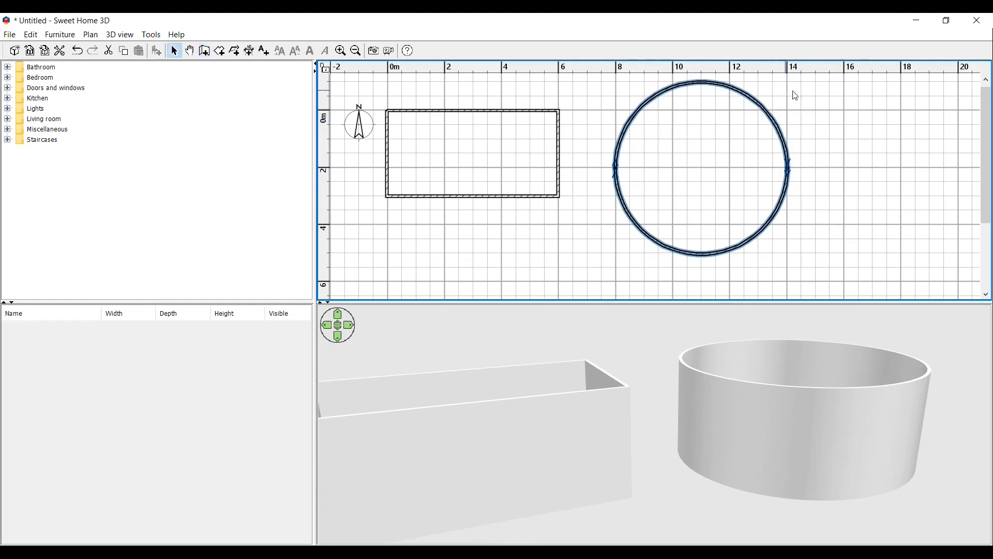
Delete both round walls of the circle beside the room.
left_click_drag(806, 81, 600, 269)
key("Delete")
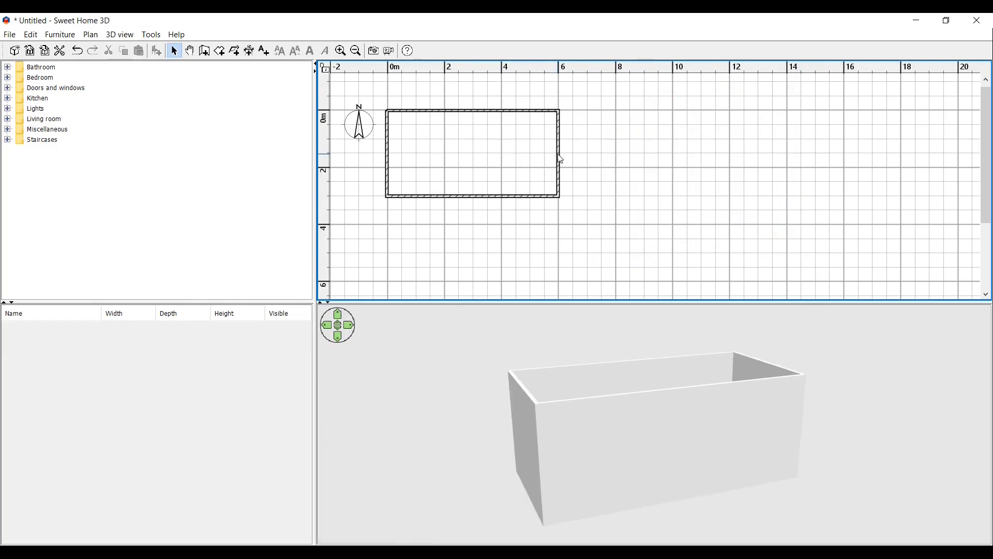
Move the room's right wall outward to just past the 10 m mark, stretching the room, and clear the selection.
left_click(559, 154)
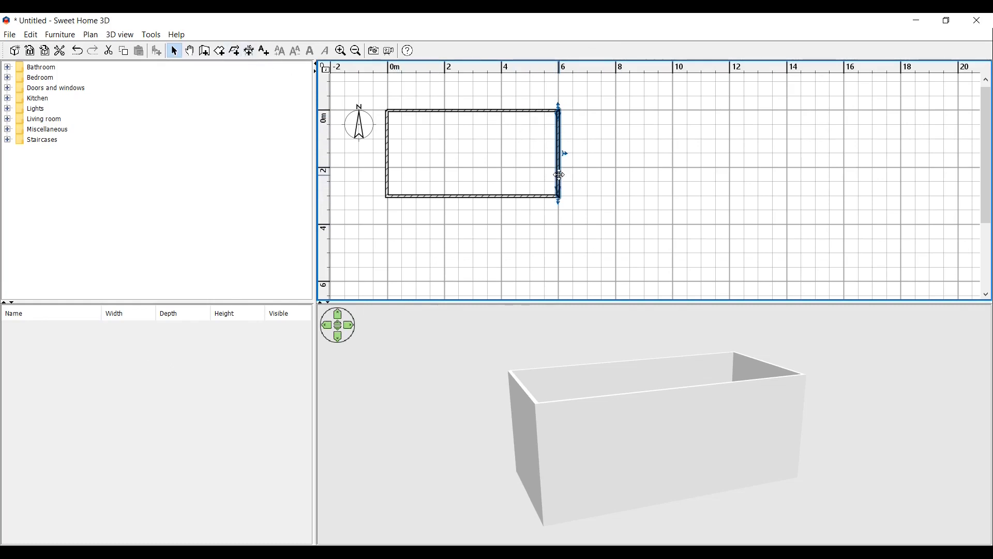
left_click_drag(560, 175, 685, 195)
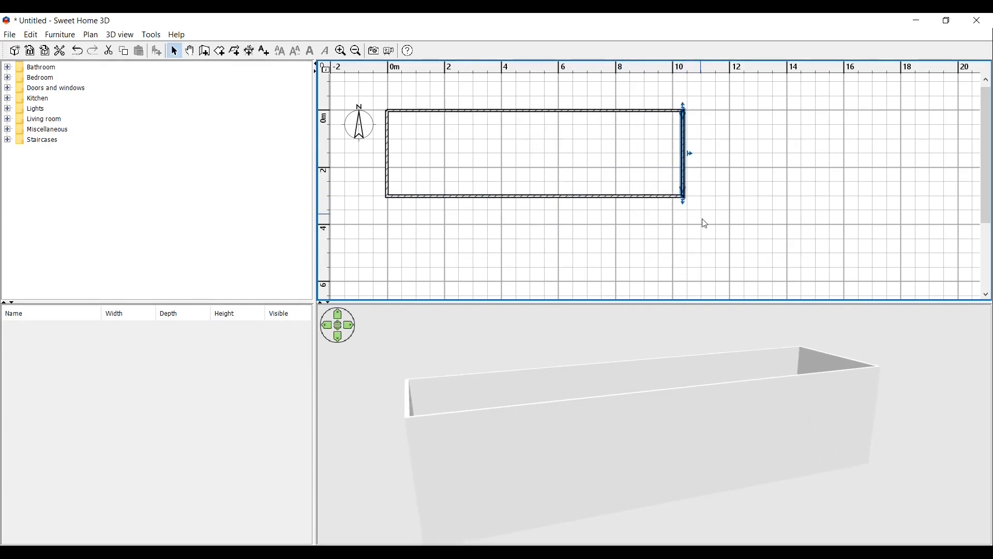
left_click(704, 233)
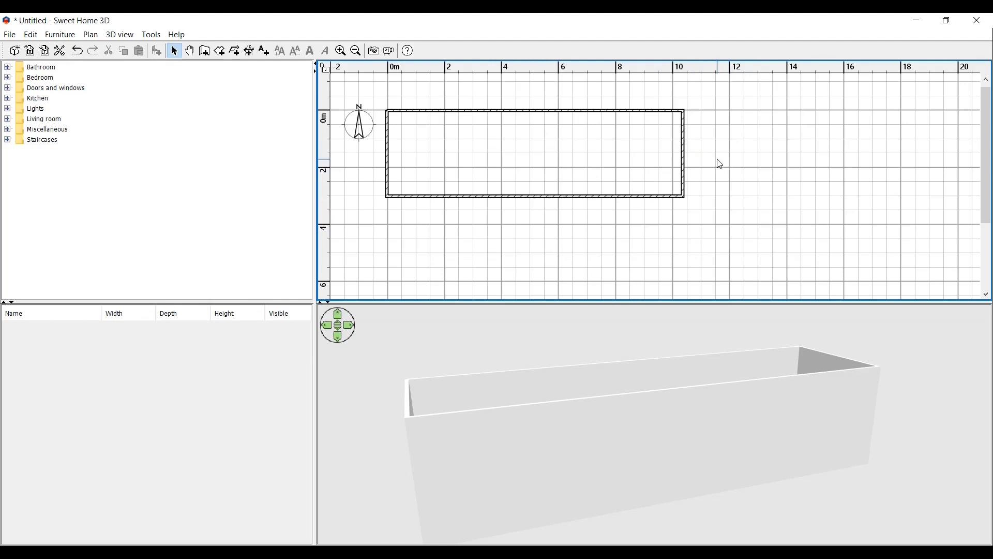
Delete the room's right wall, and its lower and left walls together.
left_click(684, 154)
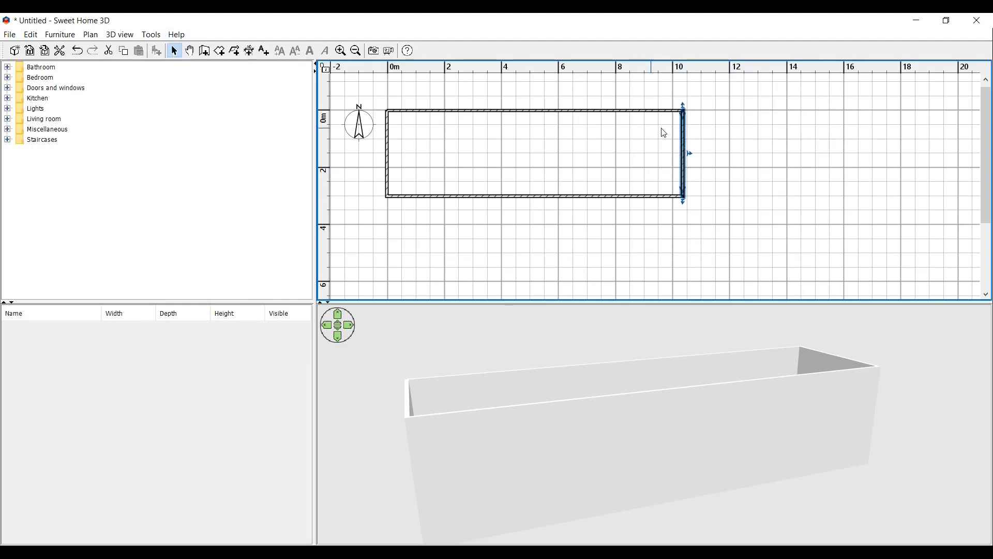
key("Delete")
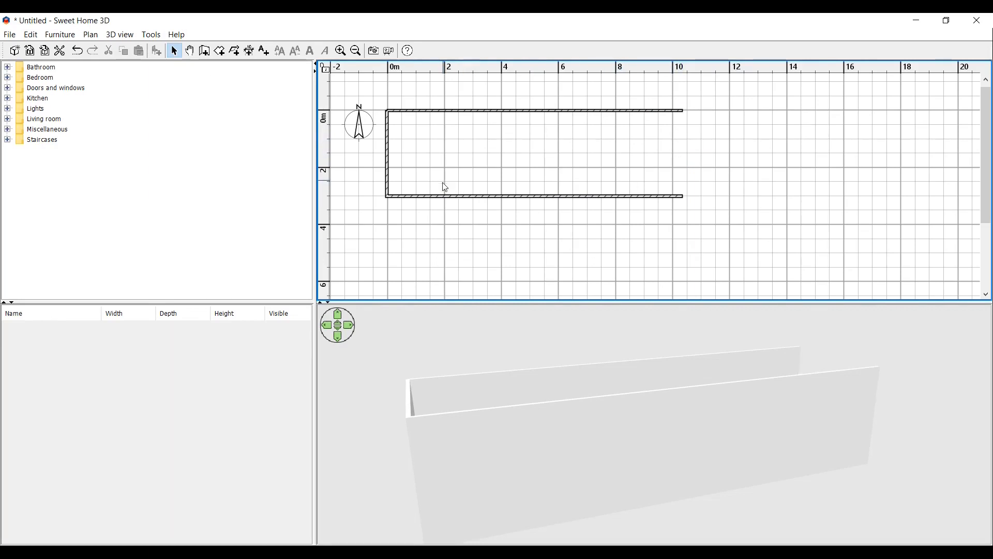
left_click(442, 199)
left_click(387, 175, "shift")
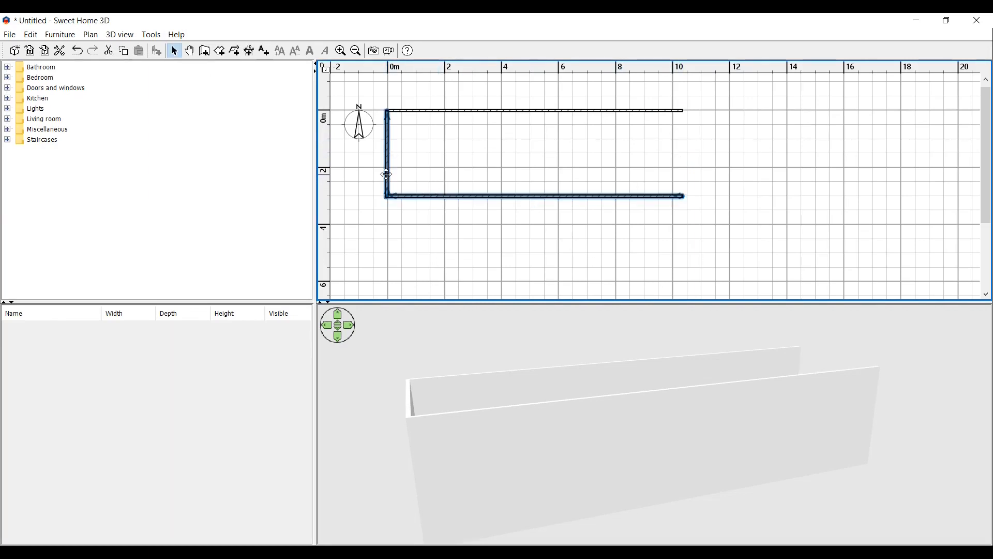
key("Delete")
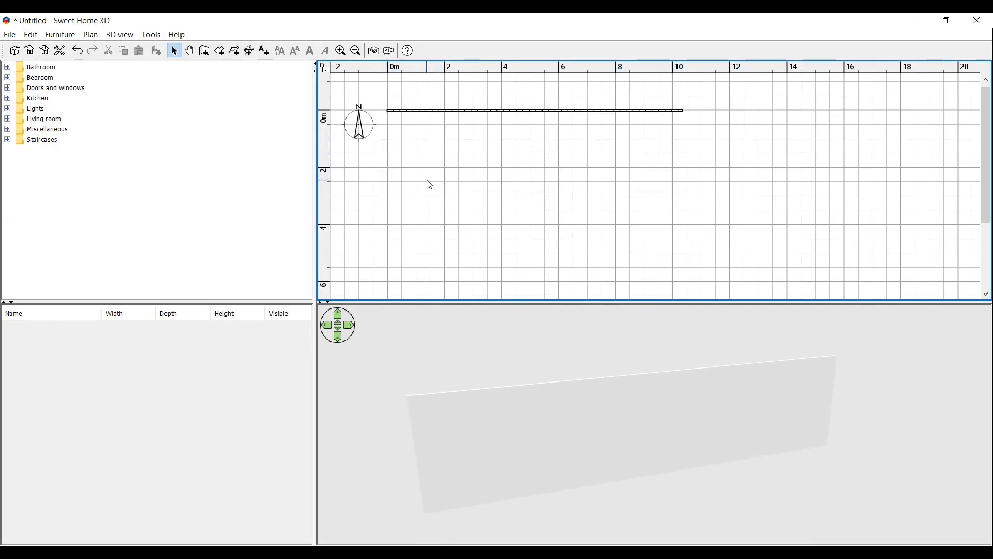
Undo both wall deletions and clear the selection.
key("ctrl+z")
key("ctrl+z")
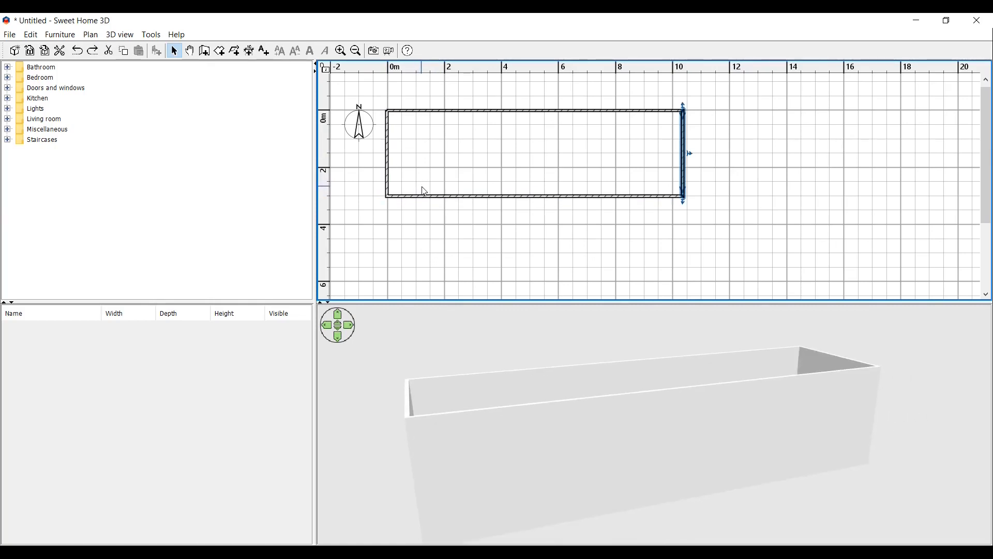
left_click(745, 188)
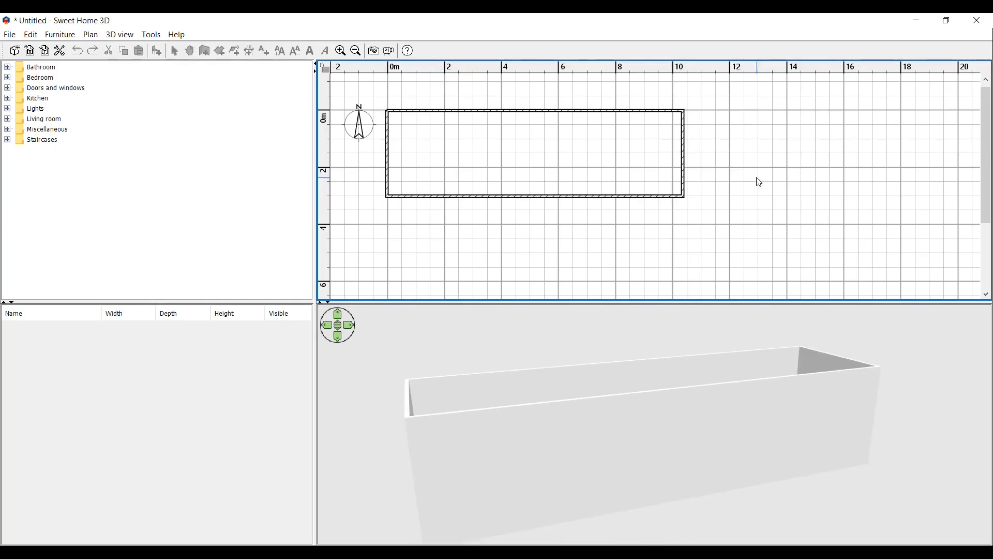
Modify the room's lower and right walls together, setting their rectangular wall height to 300 cm.
left_click(646, 196)
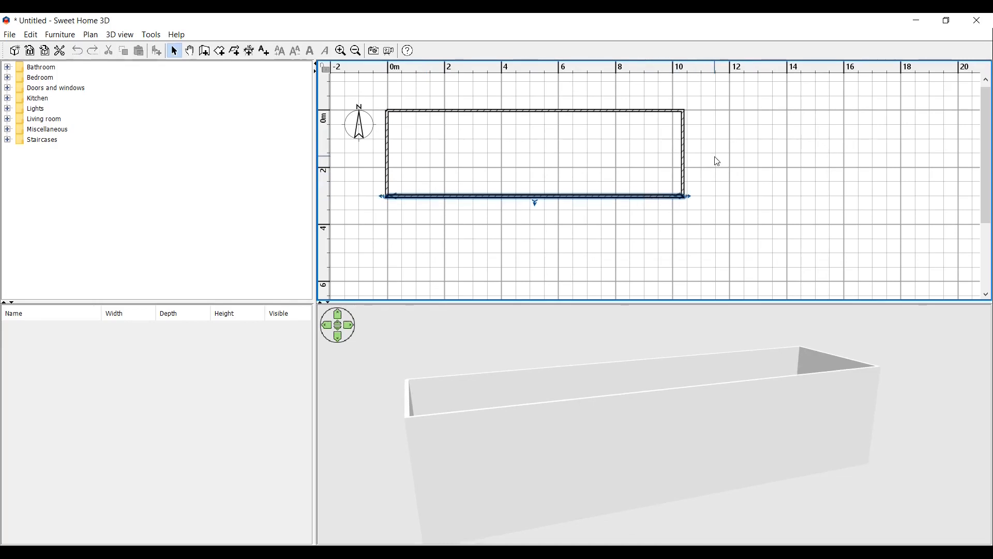
left_click_drag(713, 158, 650, 207)
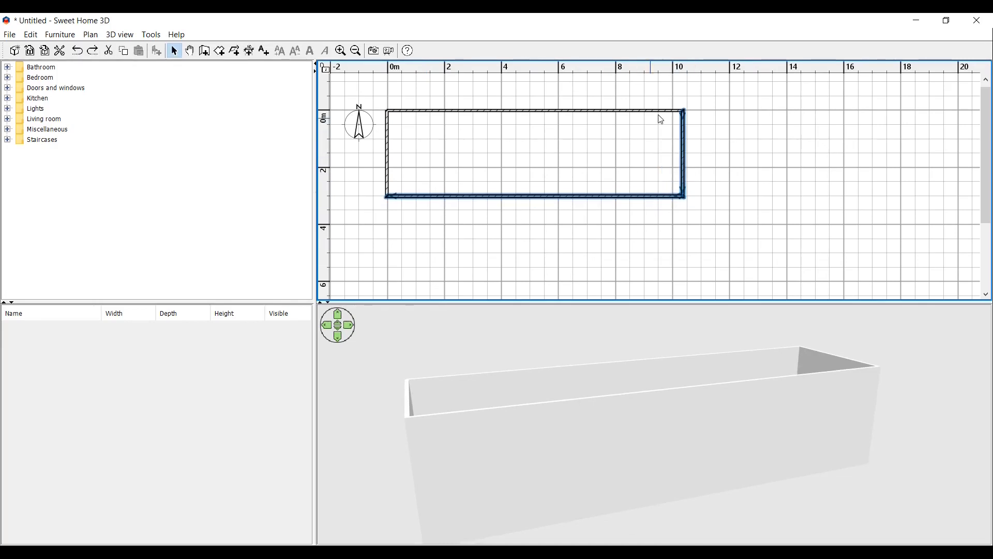
right_click(521, 195)
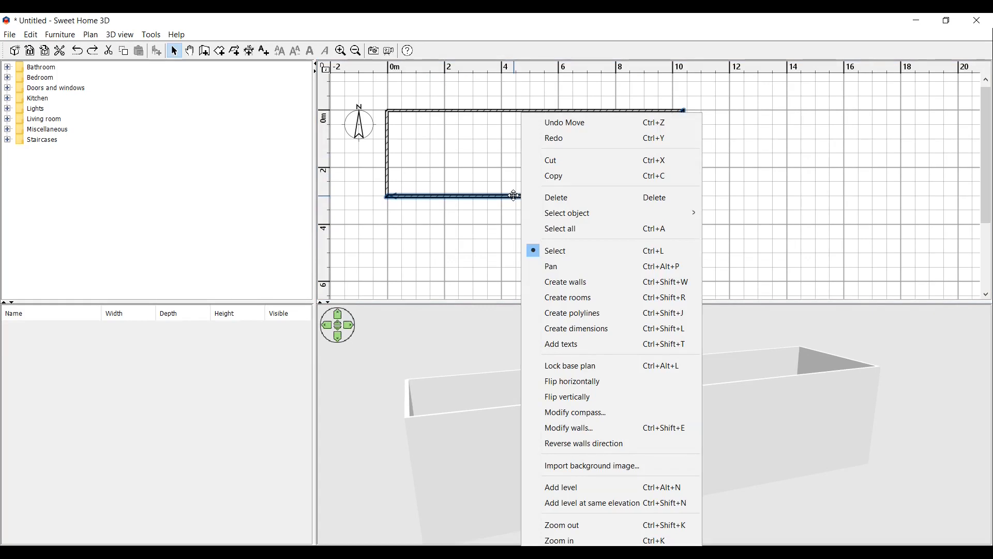
left_click(589, 428)
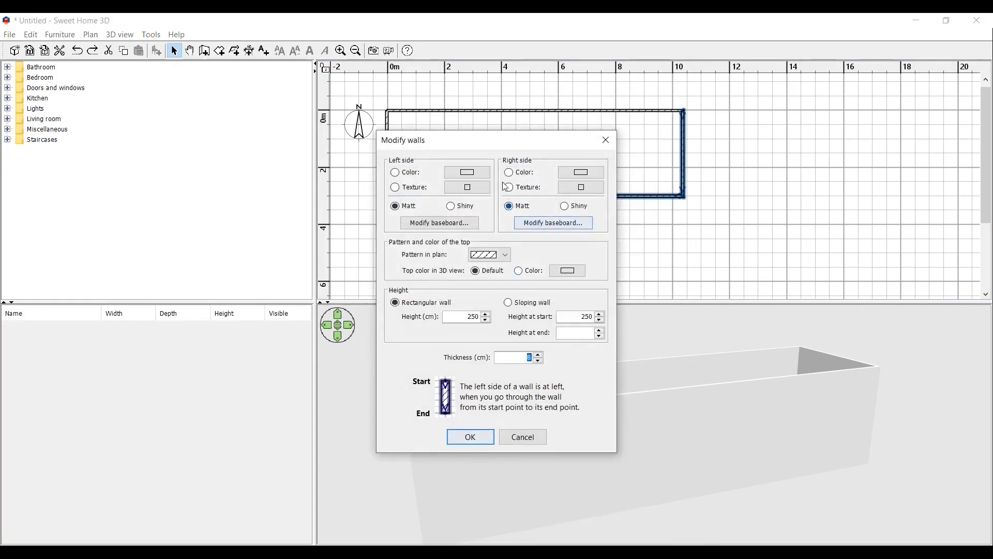
left_click_drag(477, 146, 260, 156)
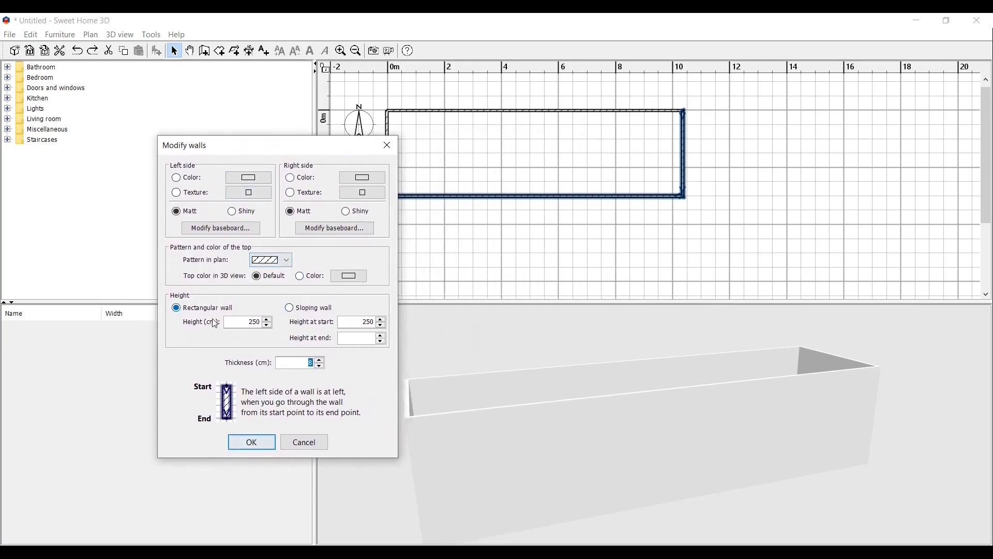
key("shift+Tab")
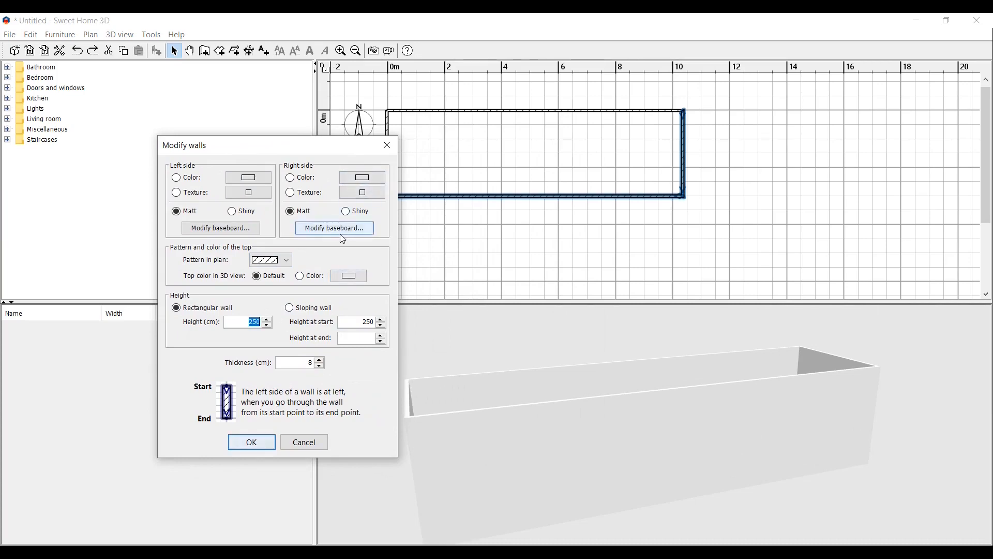
type("300")
Set the thickness of the two selected walls to 12 cm and apply the wall changes.
left_click(261, 260)
left_click(269, 268)
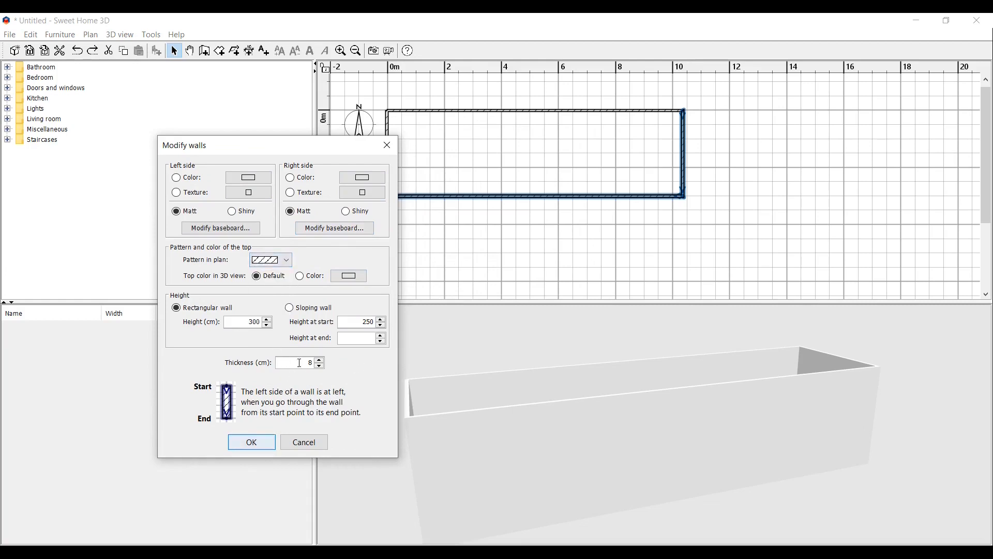
key("BackSpace")
type("12")
left_click(251, 442)
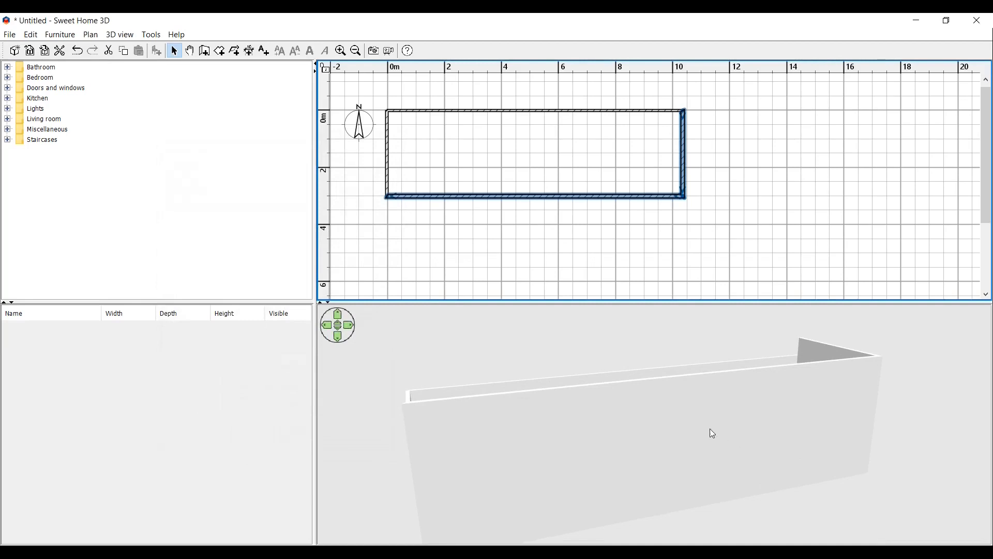
mouse_move(684, 418)
left_mouse_down()
mouse_move(747, 436)
mouse_move(699, 416)
left_mouse_up()
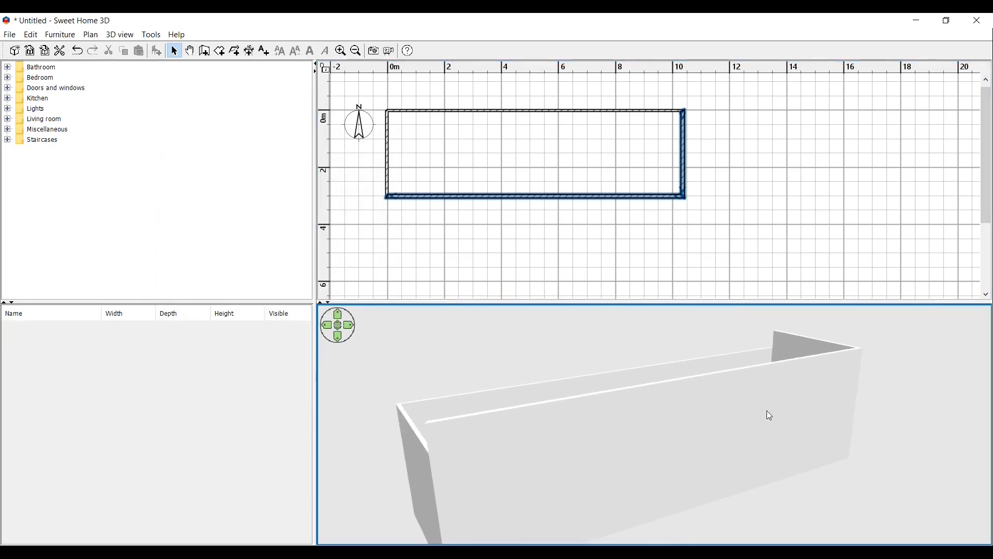
Examine the heightened lower and right walls in the 3D view from several angles and distances, and clear the wall selection.
left_click_drag(769, 415, 630, 413)
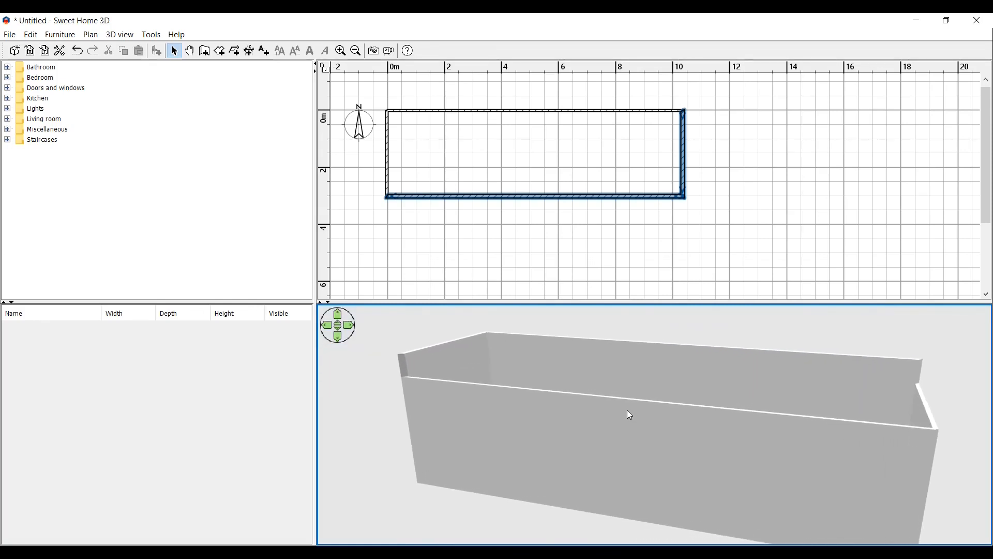
scroll(629, 414, "up", 5)
scroll(630, 414, "down", 6)
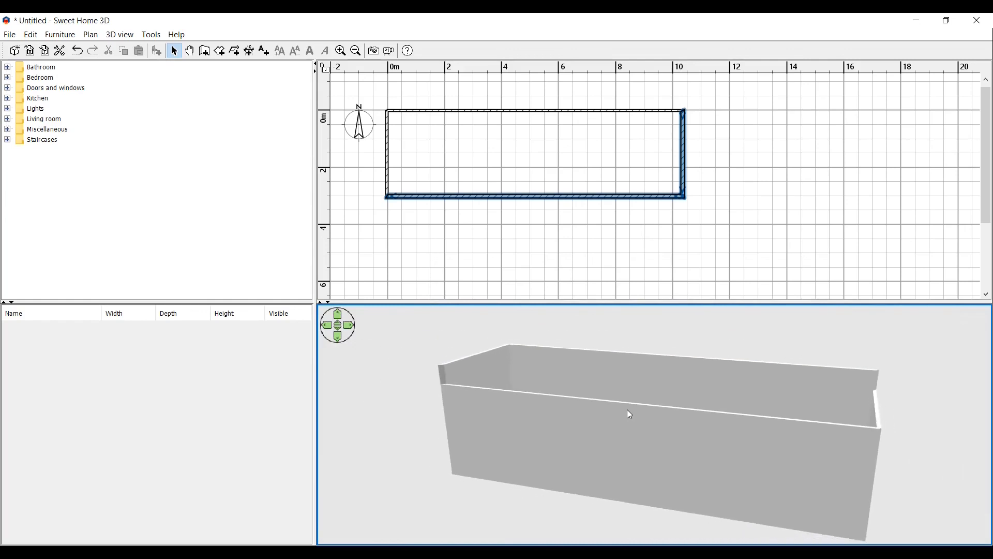
scroll(629, 414, "down", 2)
scroll(630, 414, "up", 1)
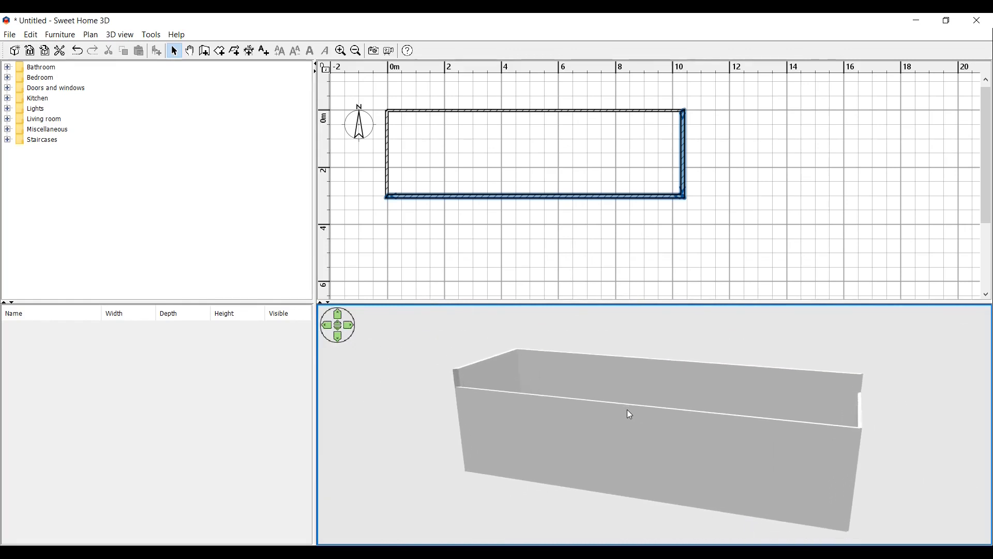
scroll(630, 414, "up", 3)
scroll(630, 414, "down", 4)
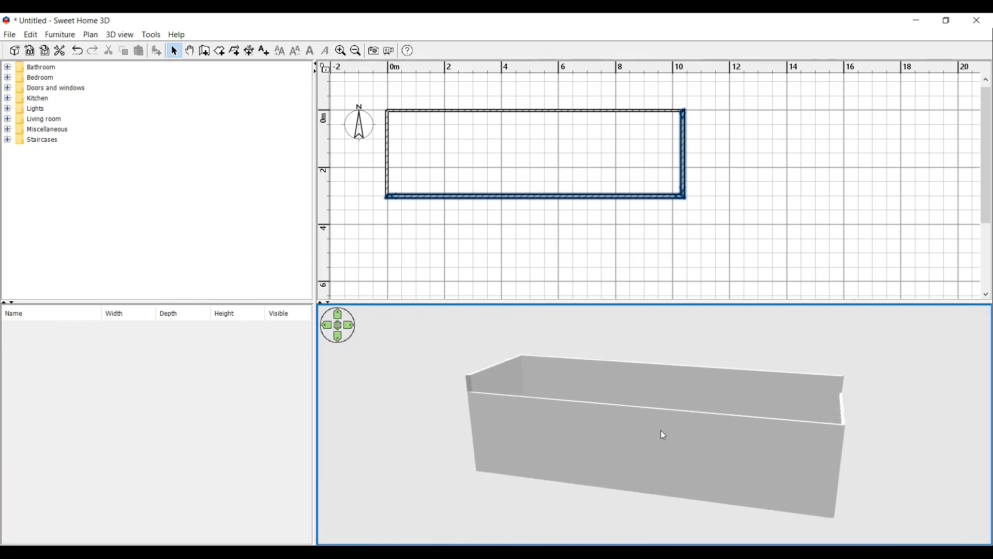
mouse_move(663, 435)
left_mouse_down()
mouse_move(681, 428)
mouse_move(595, 445)
mouse_move(600, 436)
mouse_move(486, 425)
mouse_move(398, 496)
mouse_move(490, 490)
mouse_move(620, 454)
mouse_move(613, 440)
mouse_move(683, 421)
mouse_move(670, 421)
left_mouse_up()
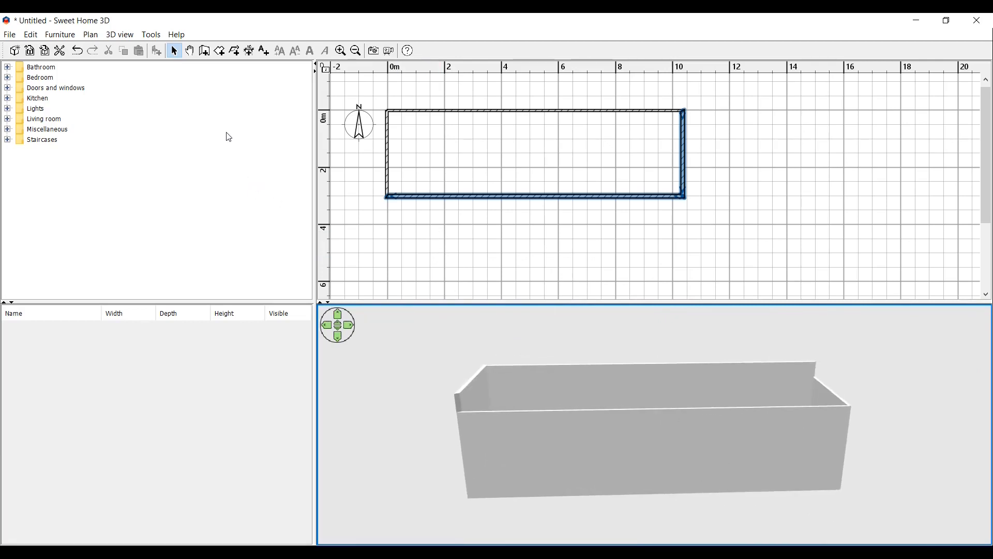
left_click(428, 228)
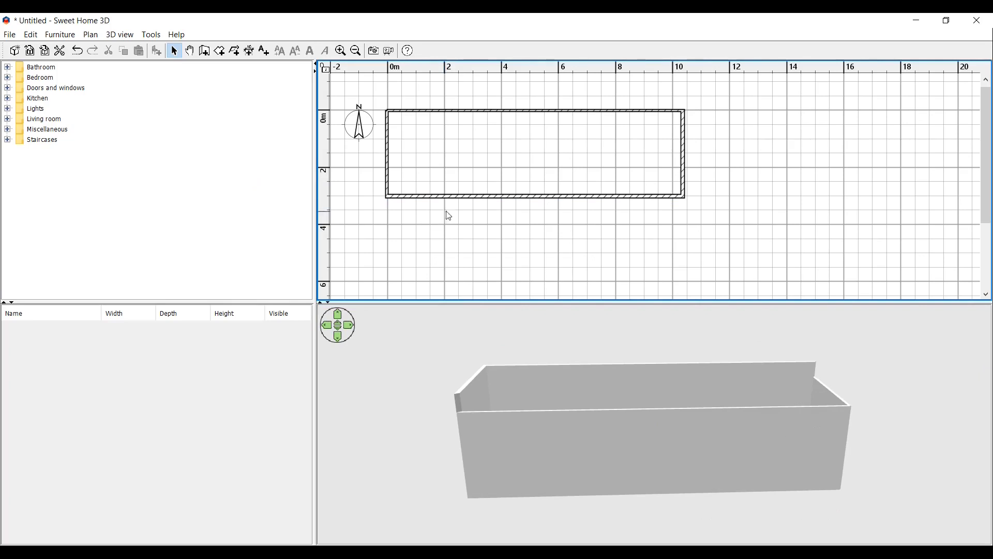
left_click(455, 197)
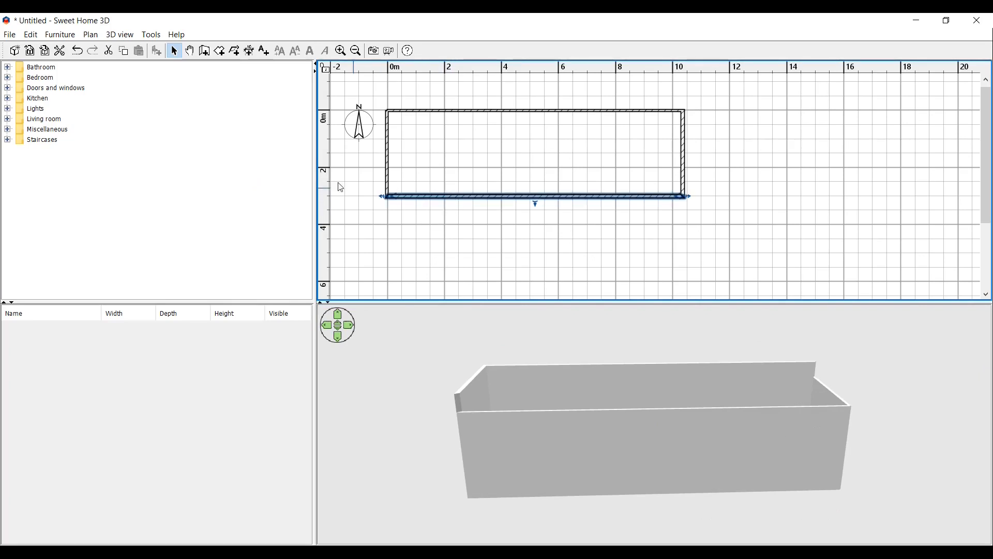
left_click(579, 166)
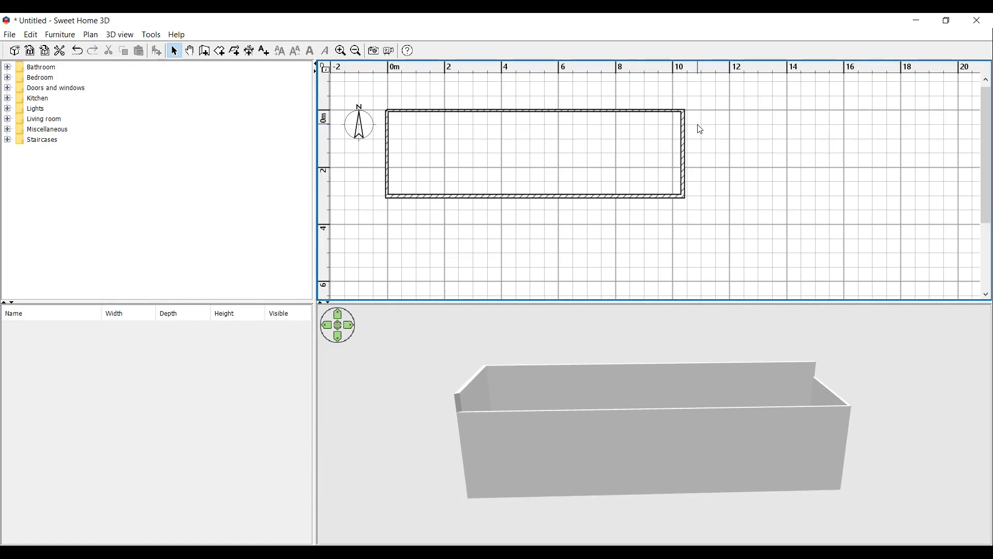
Draw a straight partition wall from the upper wall to the lower wall, at the 2 m mark of the horizontal ruler.
left_click(204, 51)
left_click(496, 365)
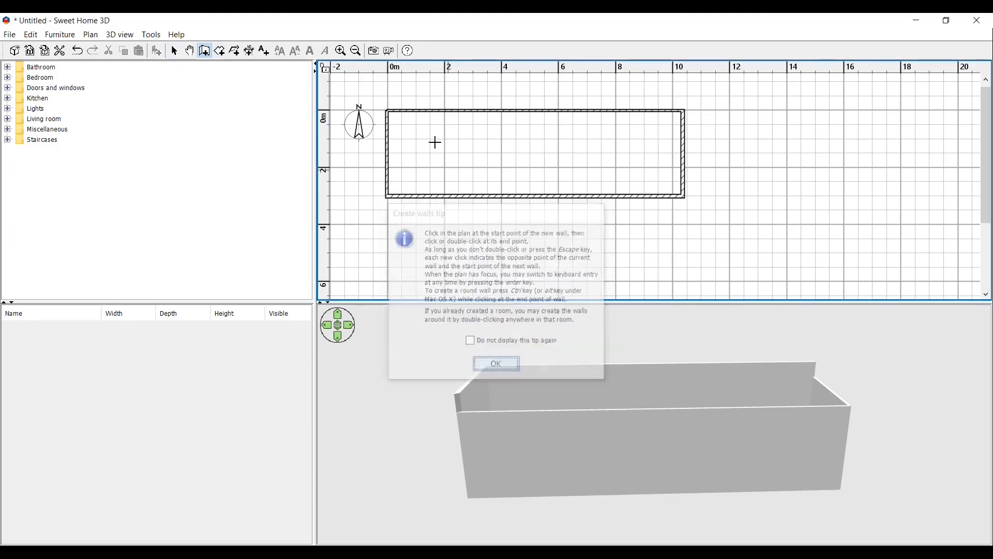
left_click(444, 110)
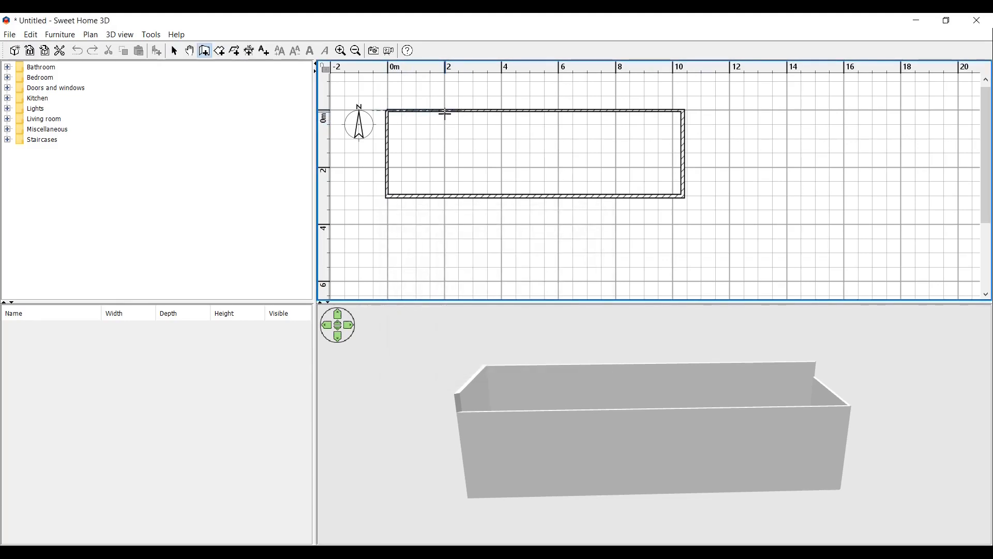
left_click(445, 197)
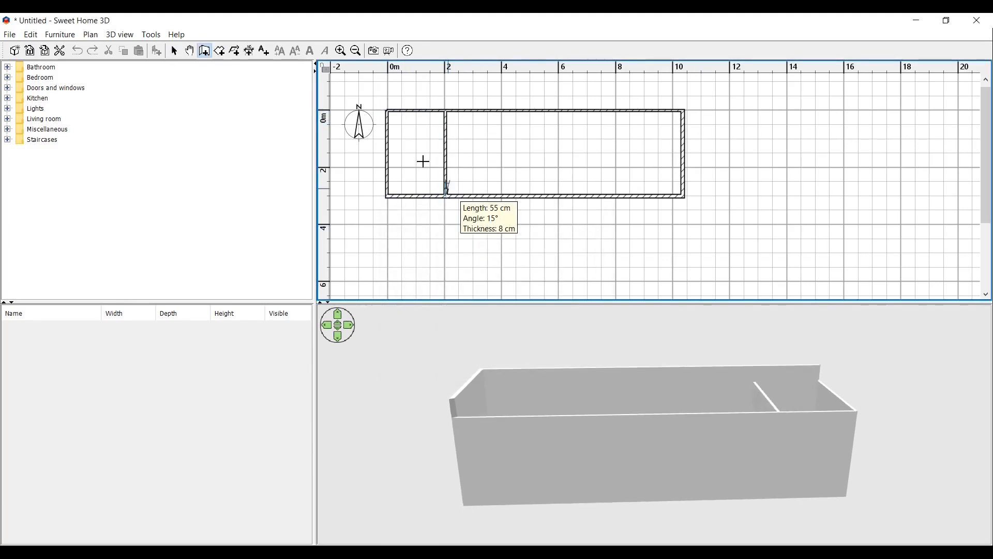
key("Escape")
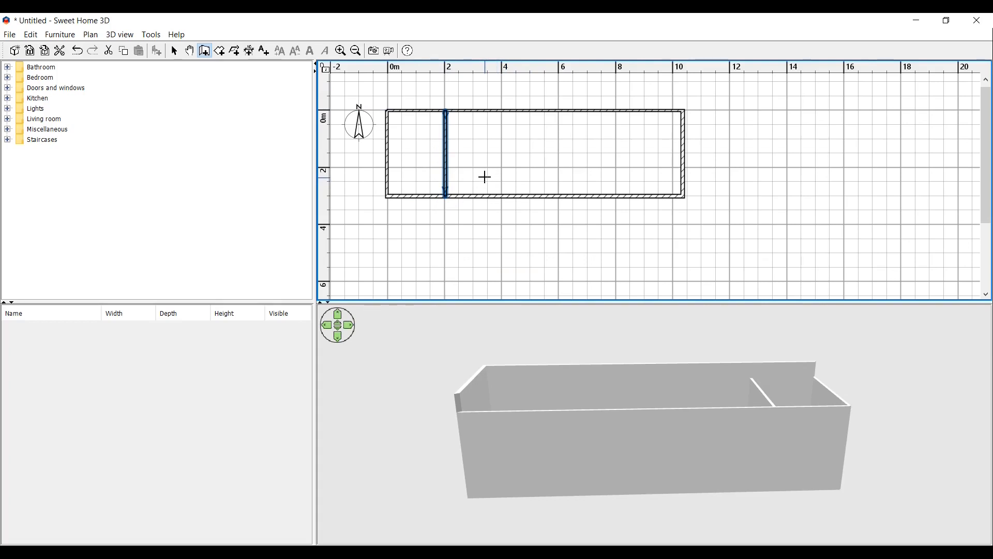
Create room floors automatically in both closed areas, on either side of the partition wall.
left_click(219, 52)
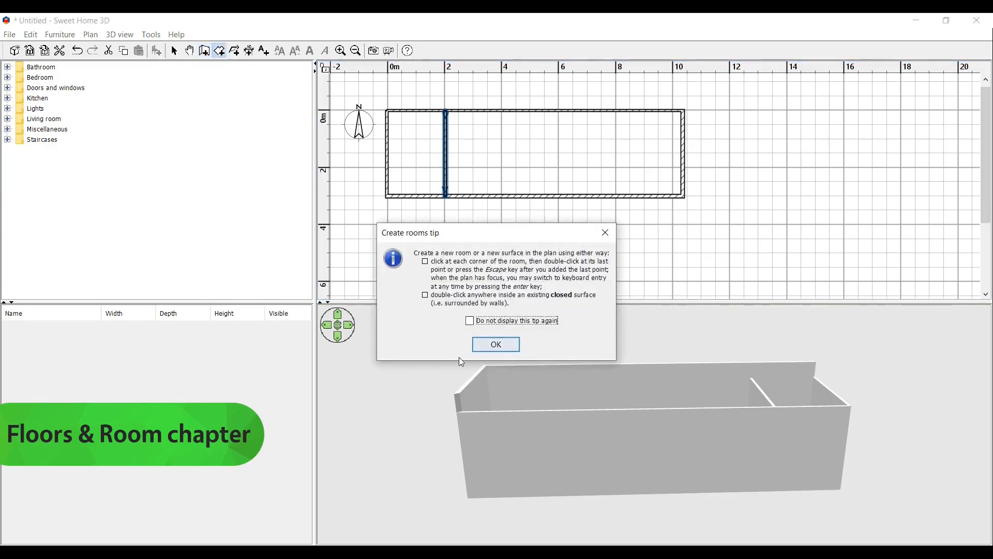
left_click(496, 345)
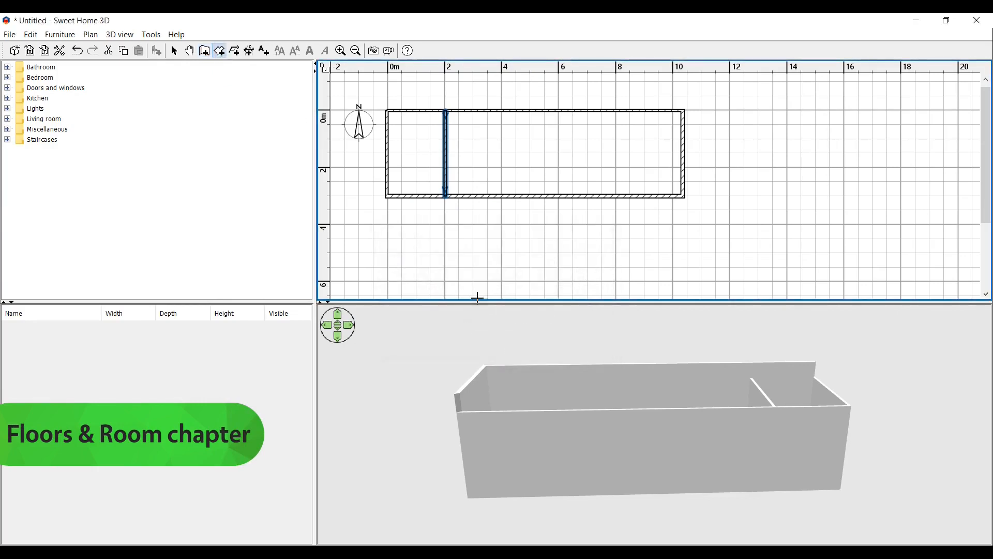
double_click(412, 141)
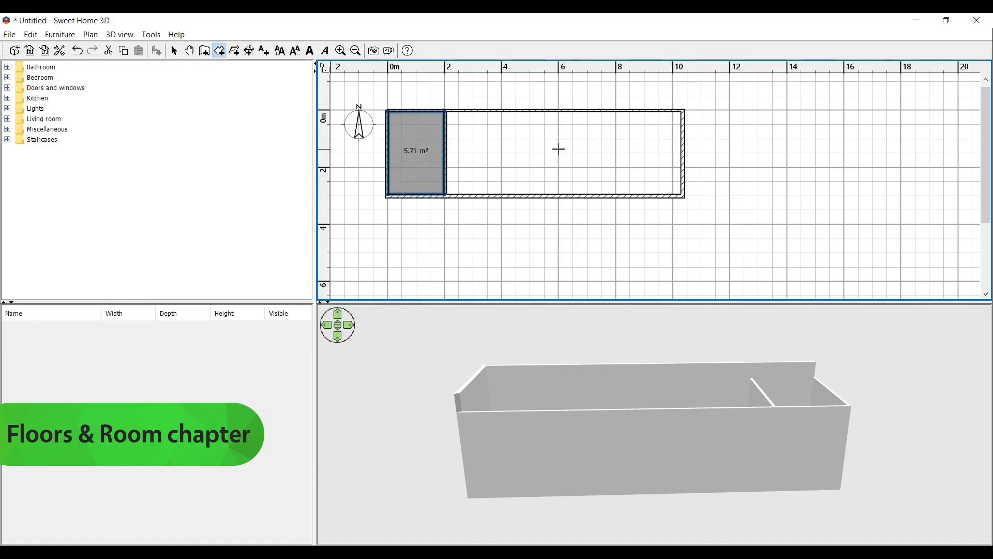
key("Escape")
double_click(541, 153)
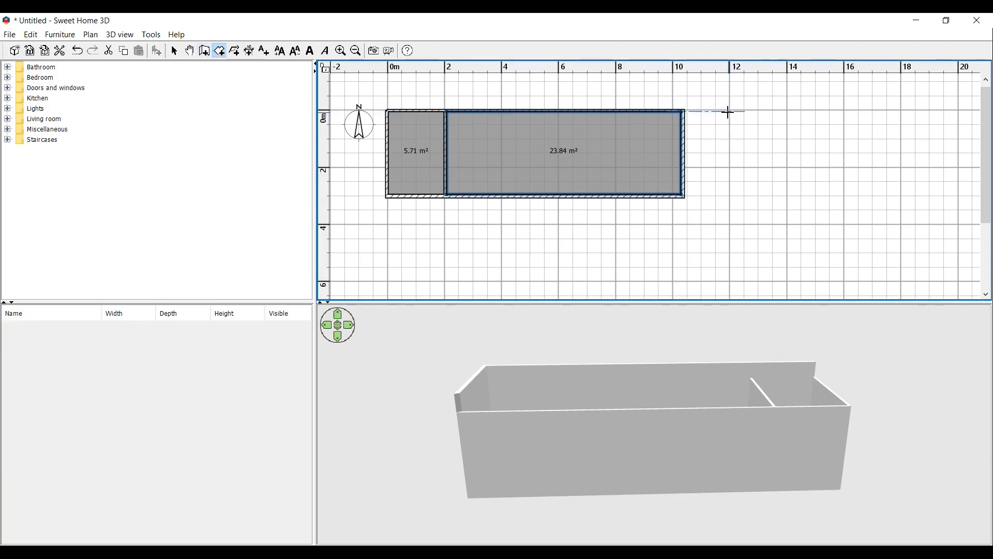
Start a free-standing room at the 12 m mark with a 400 cm horizontal upper side and a 300 cm second side at 75°.
left_click(729, 110)
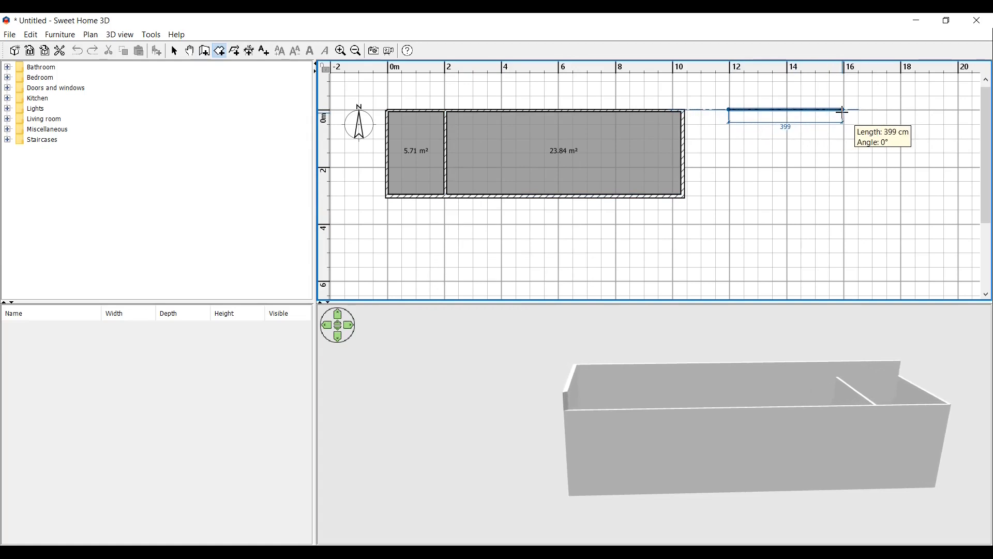
type("400")
key("Return")
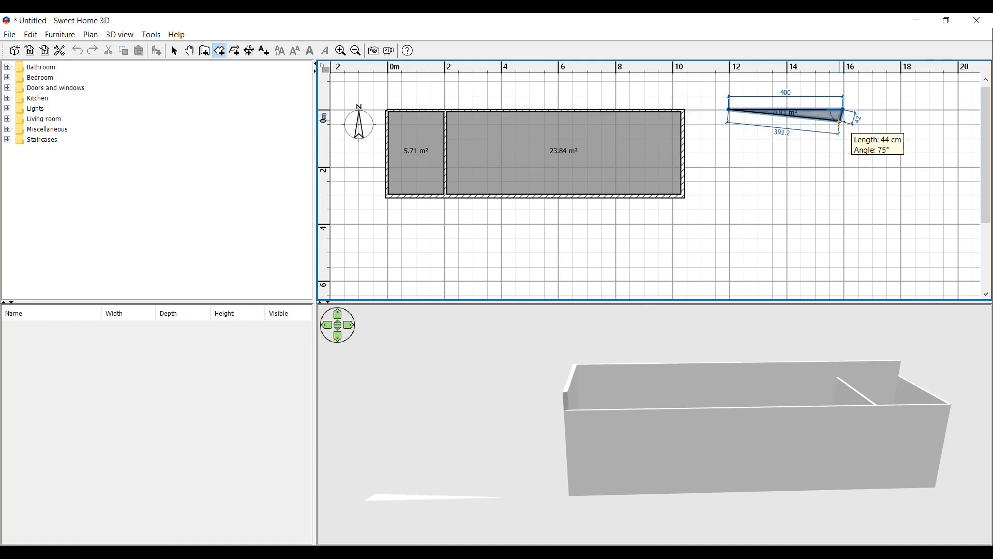
key("Return")
type("300")
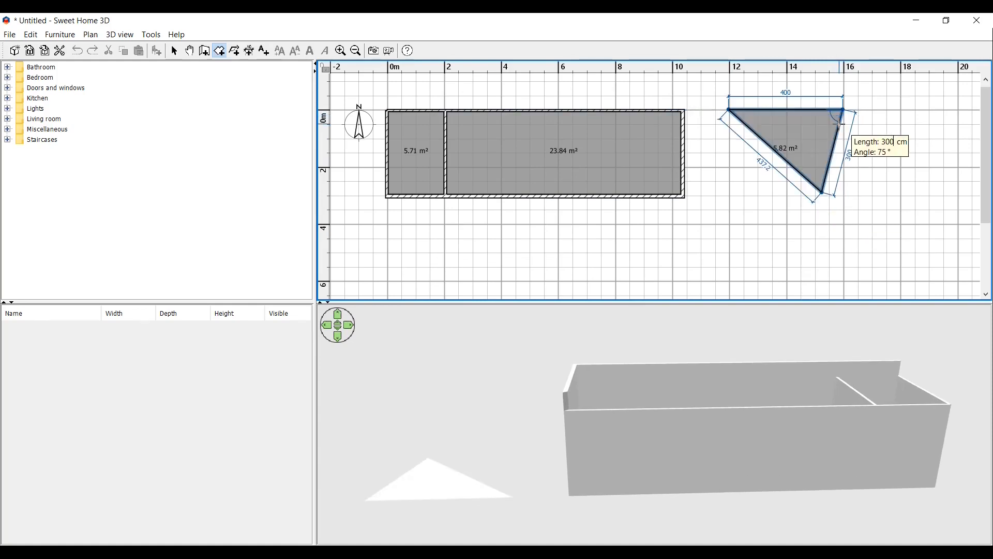
key("Return")
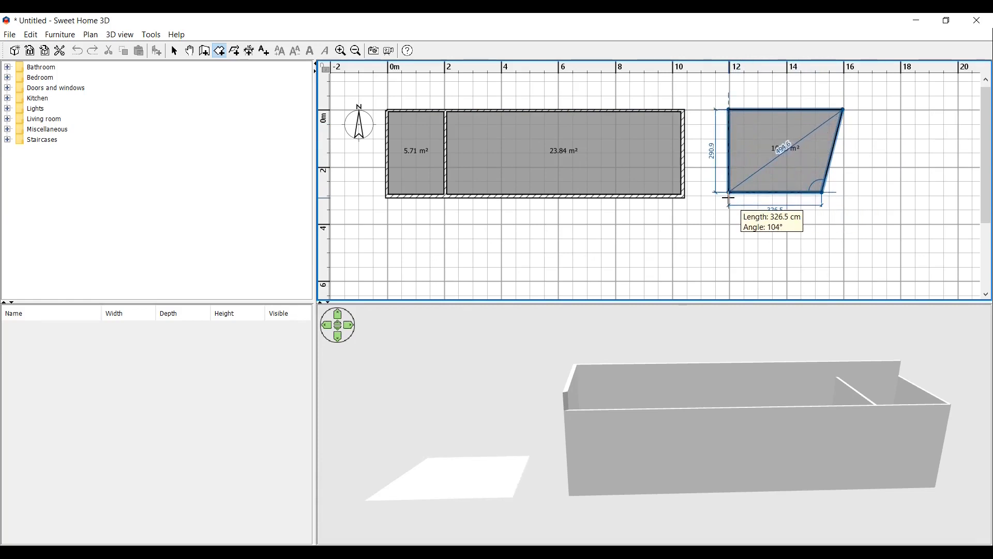
key("Return")
type("30")
key("BackSpace")
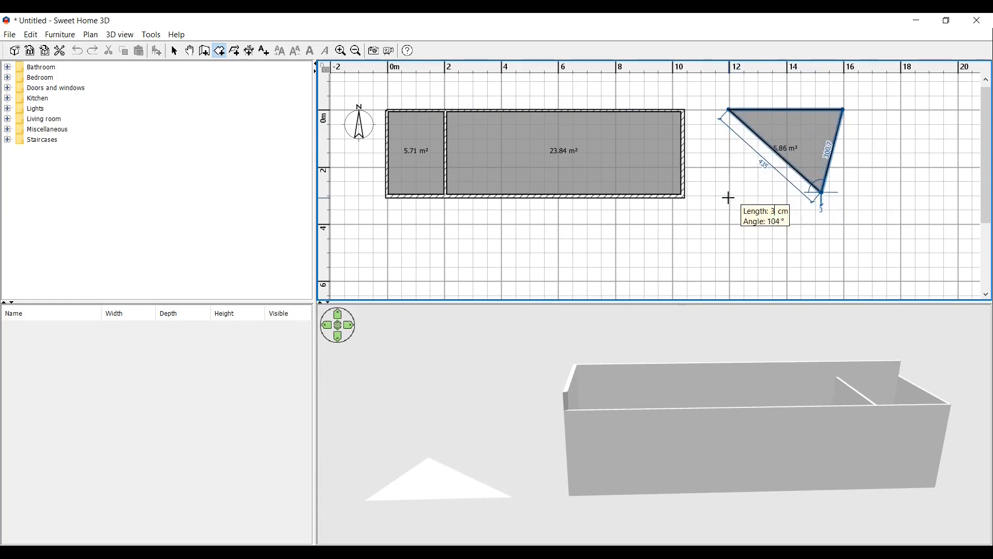
key("BackSpace")
type("4")
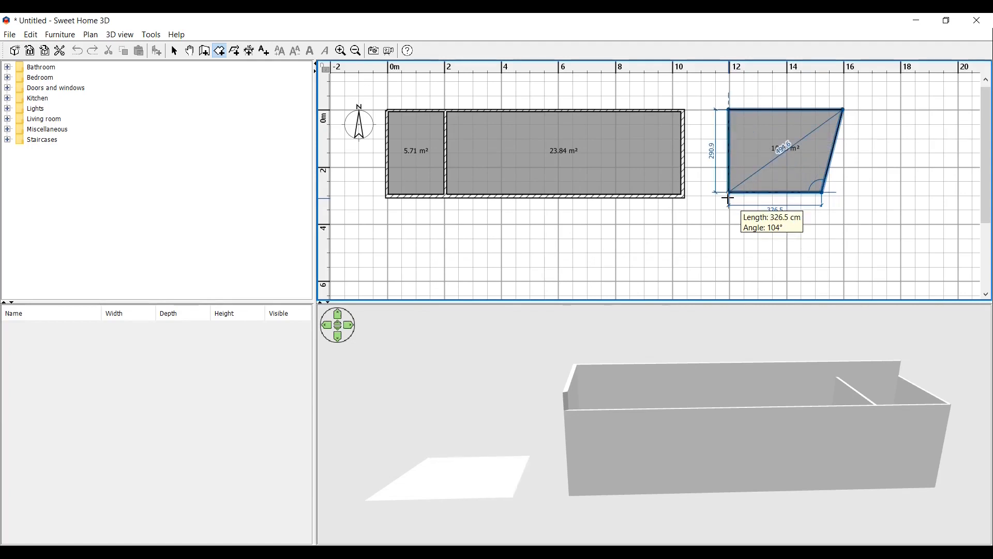
key("Return")
type("3")
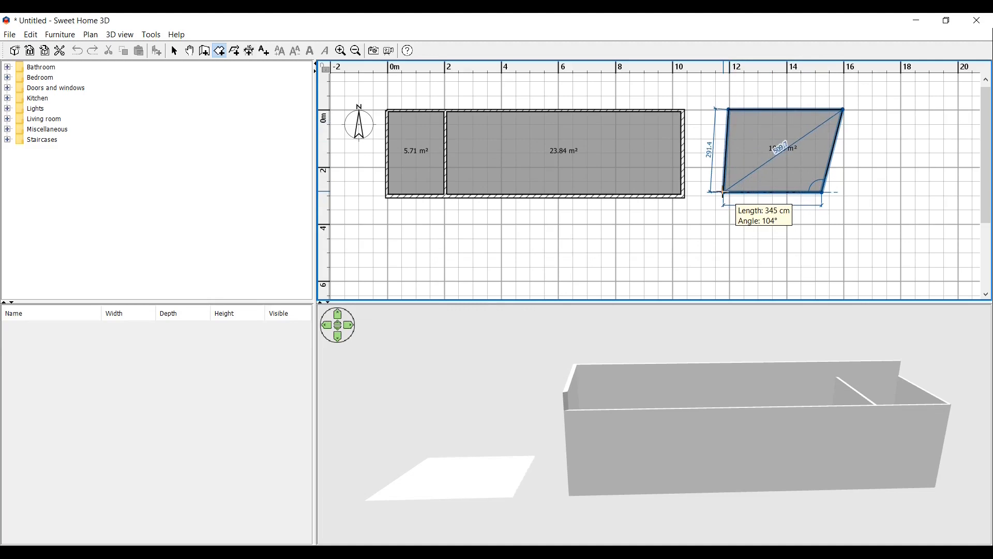
Finish the free-standing room with its last corner directly below the start point, making a lower side about 326.5 cm long.
left_click(729, 192)
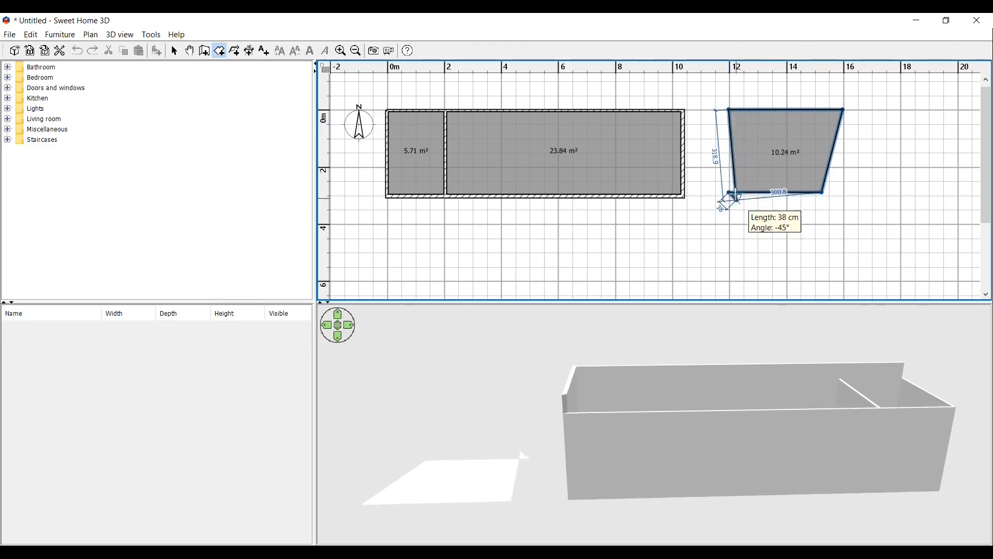
key("Escape")
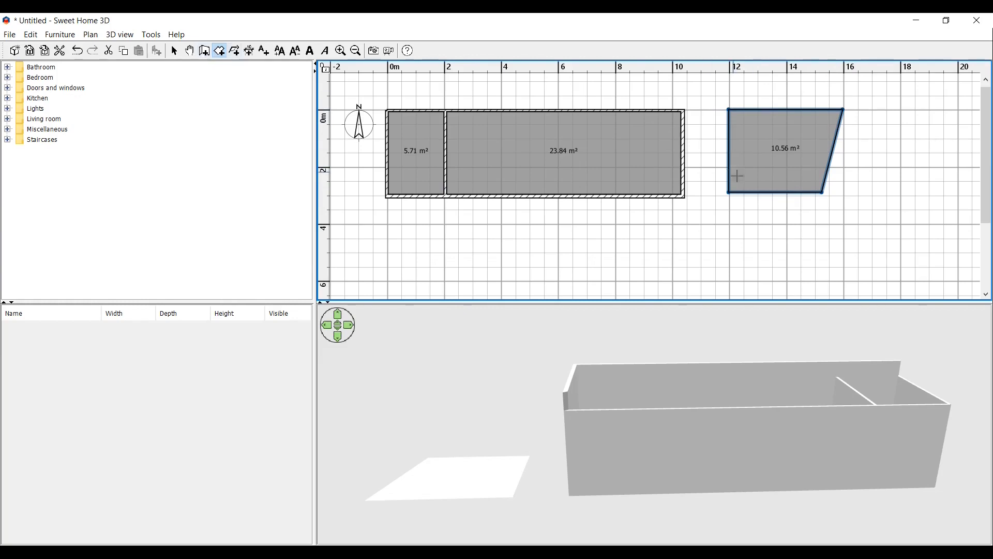
Create walls automatically around the free-standing four-sided room.
left_click(205, 51)
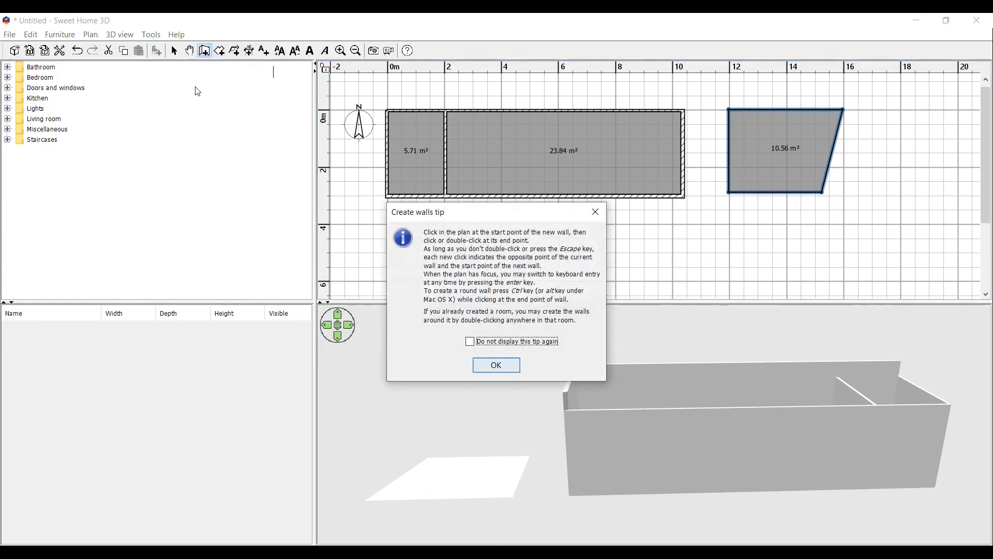
left_click(488, 373)
double_click(785, 163)
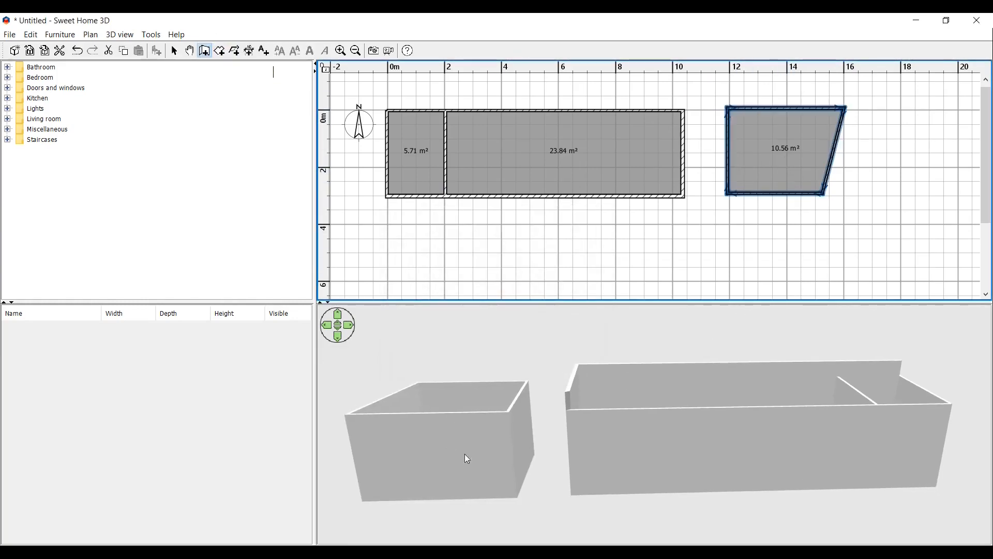
Review the wall settings of the free-standing room's lower wall, close them and clear the selection.
left_click(175, 51)
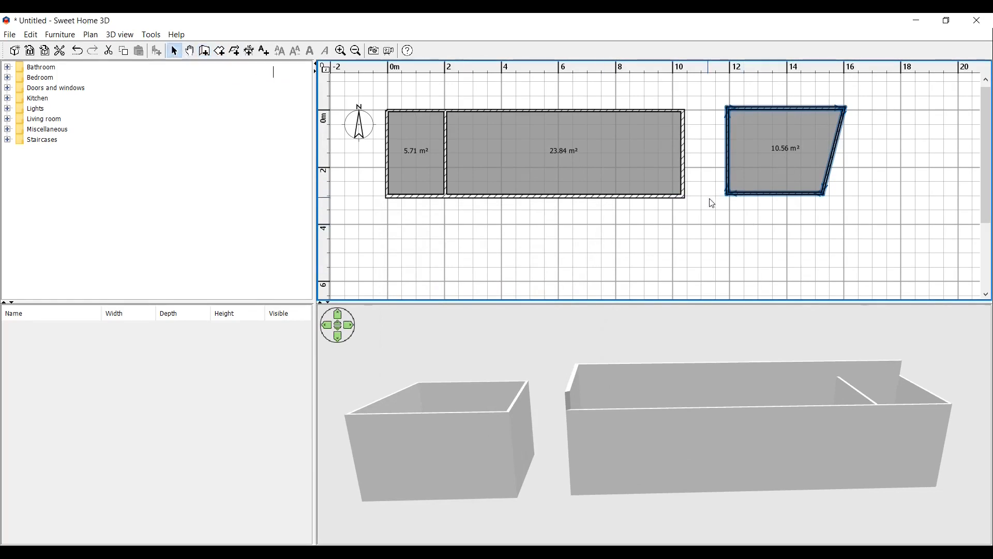
left_click(775, 197)
right_click(738, 194)
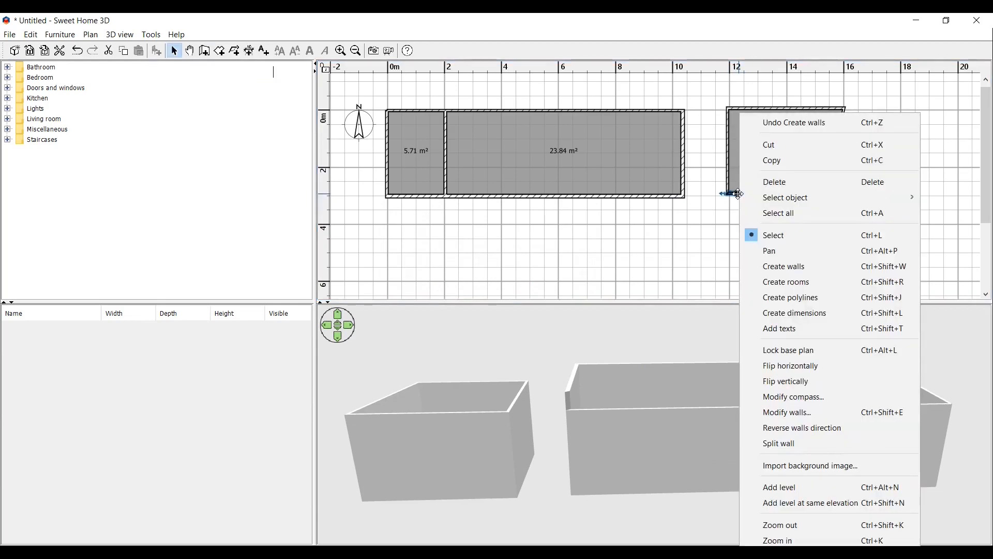
left_click(738, 194)
right_click(751, 192)
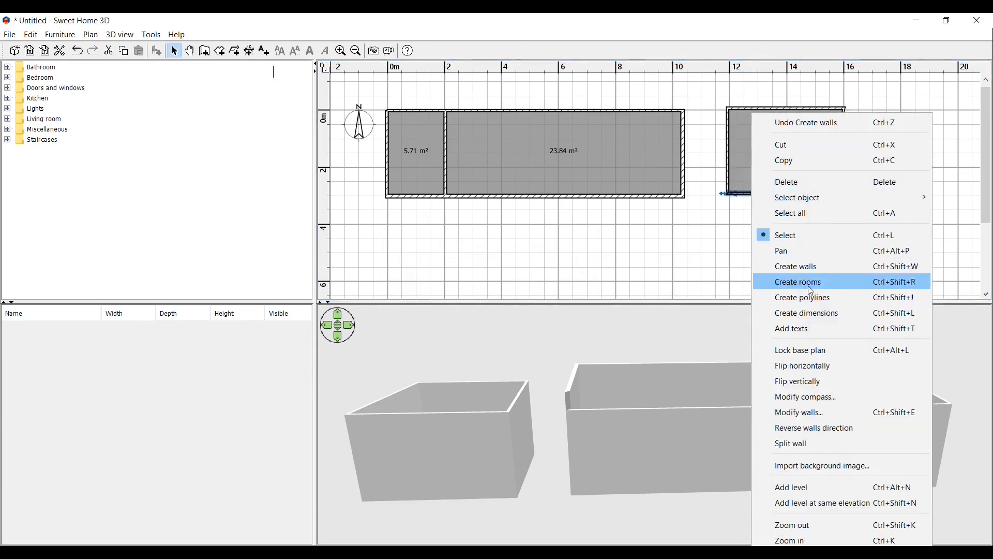
left_click(820, 412)
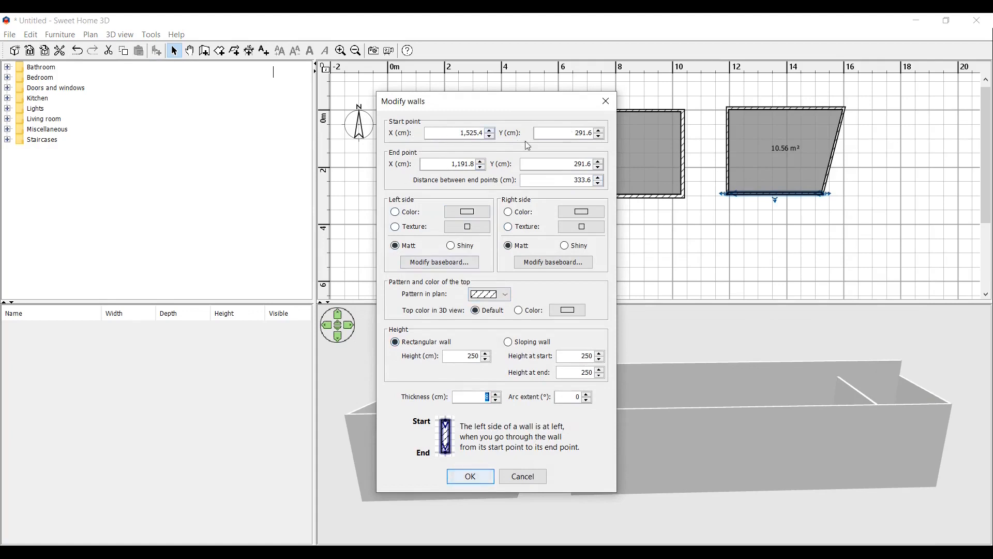
left_click(606, 102)
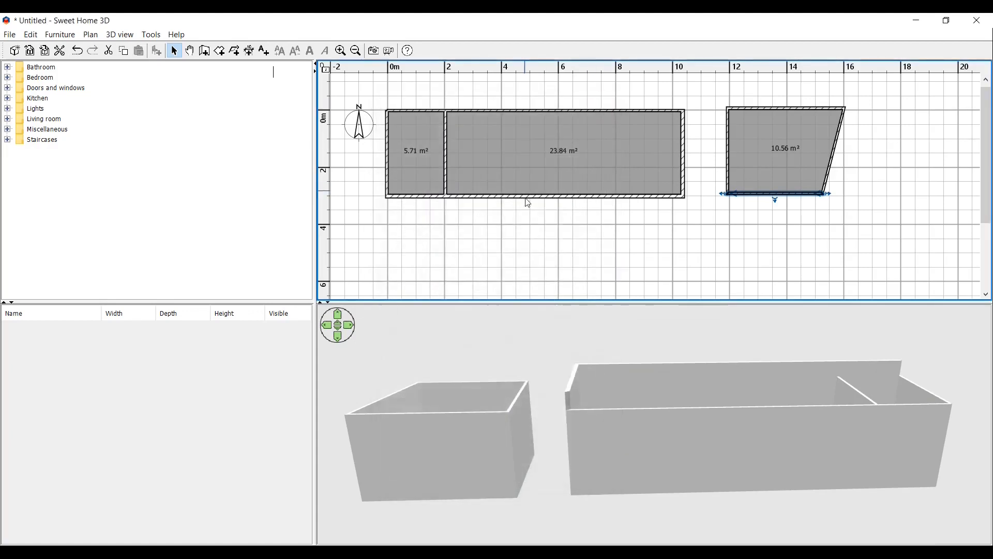
left_click(746, 259)
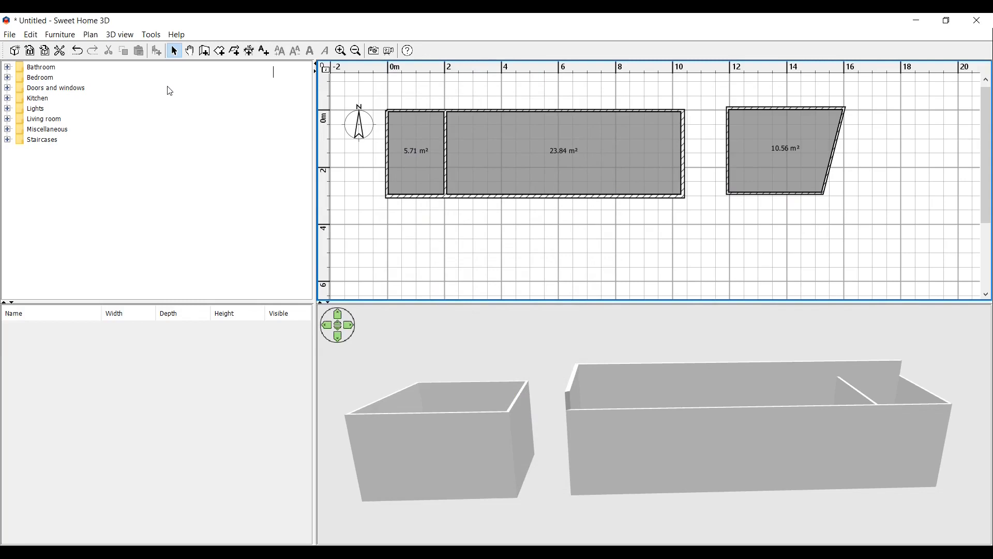
Draw a free-standing horizontal wall below the rooms, from about the 5.3 m to the 12.9 m mark.
left_click(209, 55)
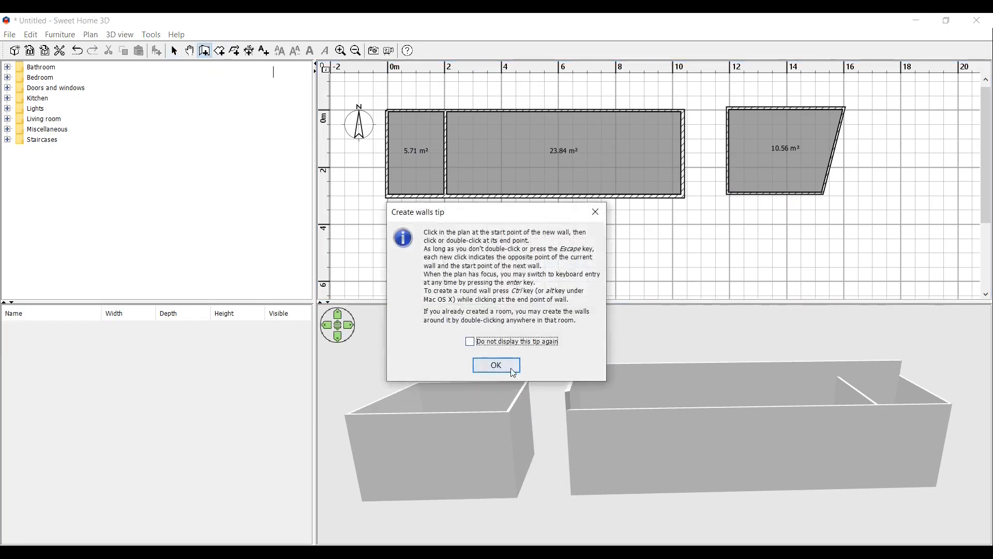
left_click(495, 365)
left_click(538, 232)
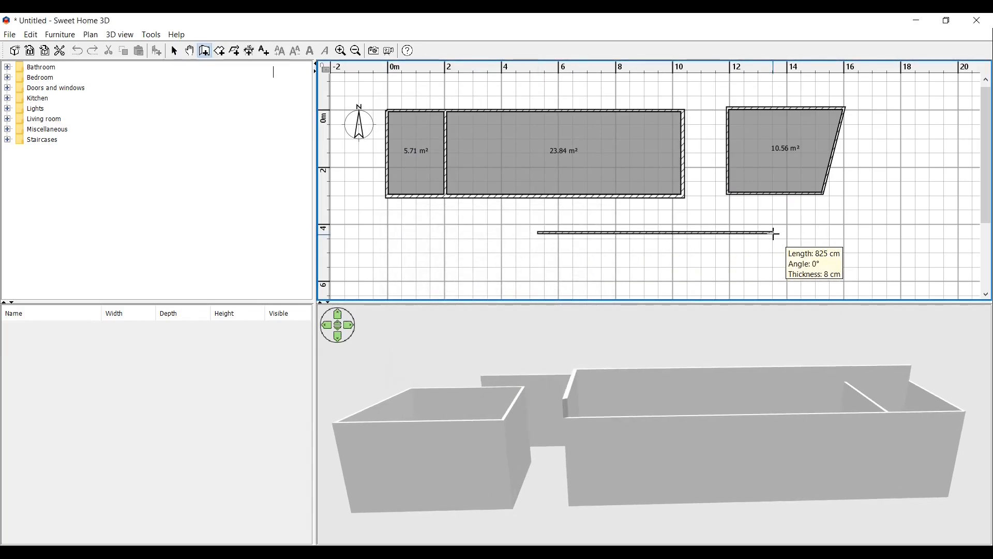
left_click(755, 232)
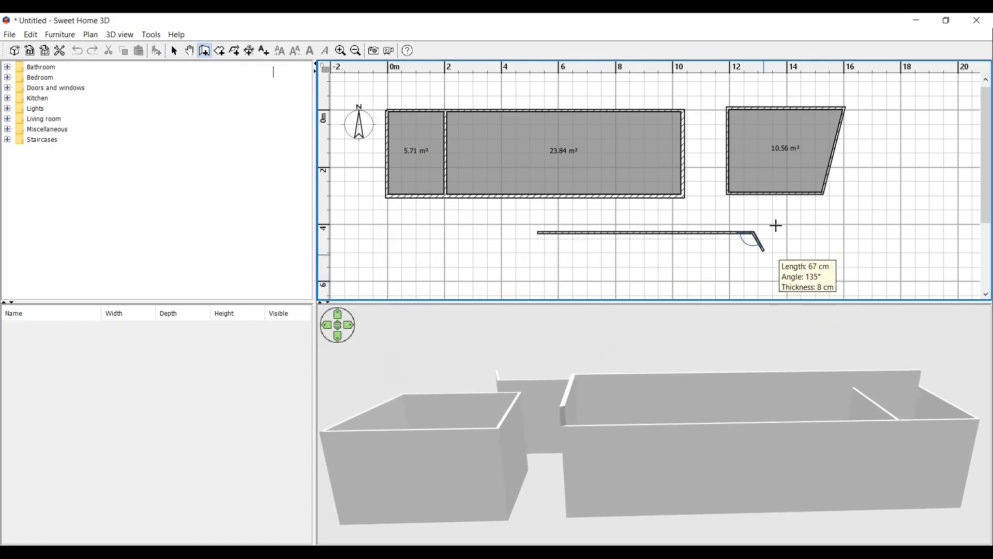
key("Escape")
Delete every wall and room so that the plan is empty.
left_click(173, 52)
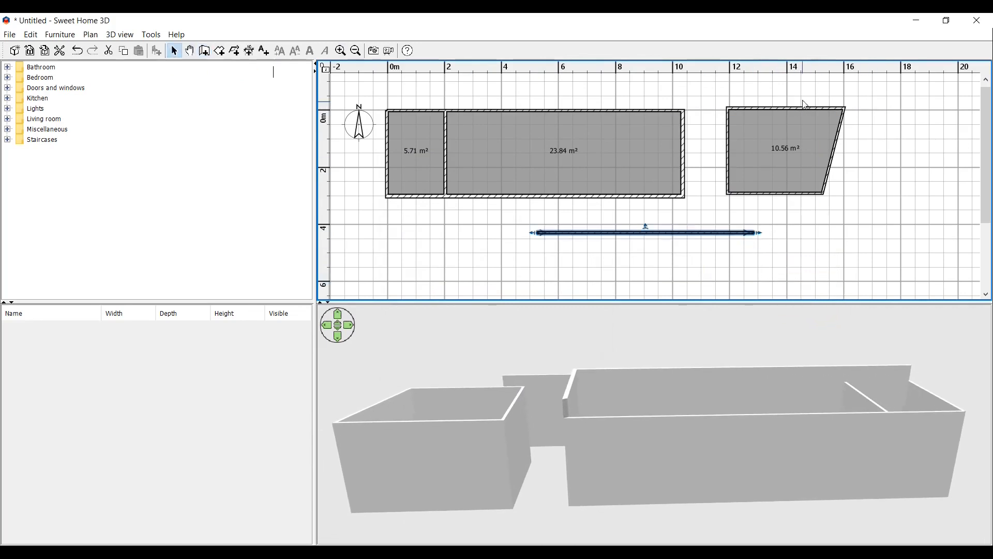
left_click_drag(878, 91, 381, 261)
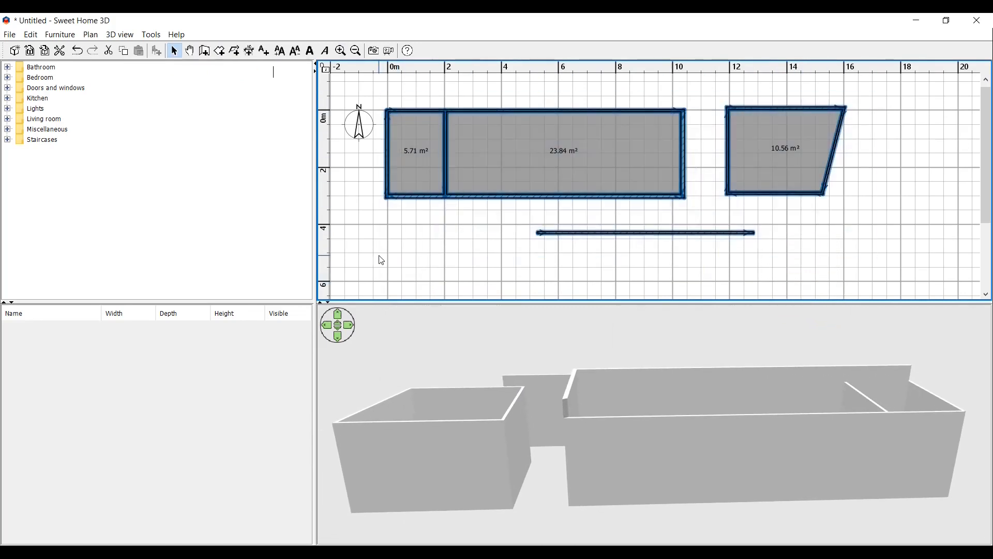
key("Delete")
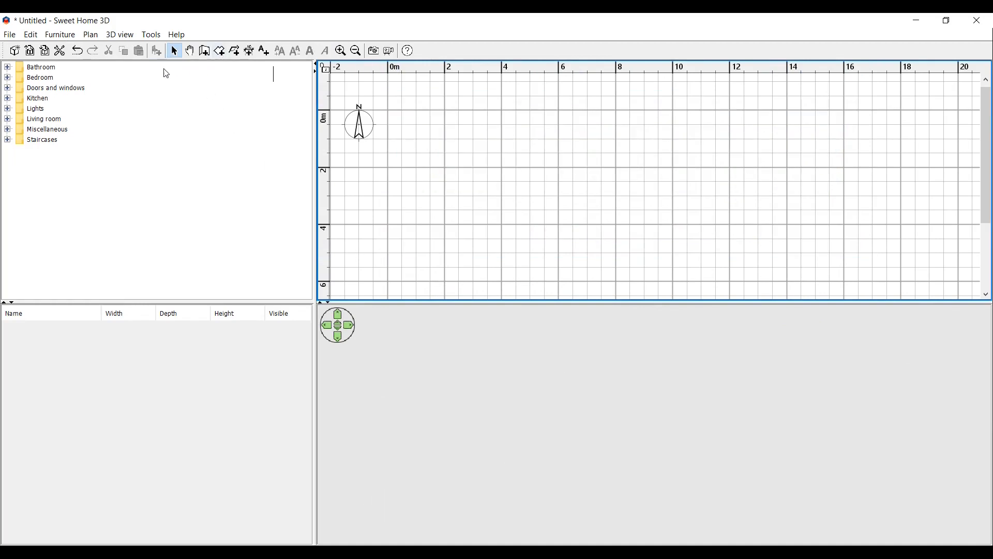
Draw a horizontal wall about 589 cm long, starting near the 3 m mark of the empty plan.
left_click(214, 55)
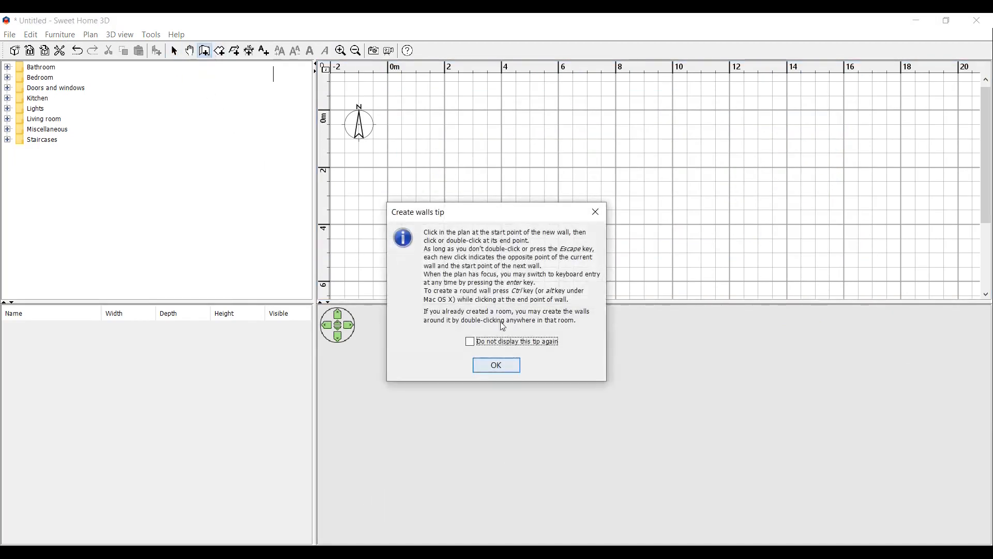
left_click(496, 363)
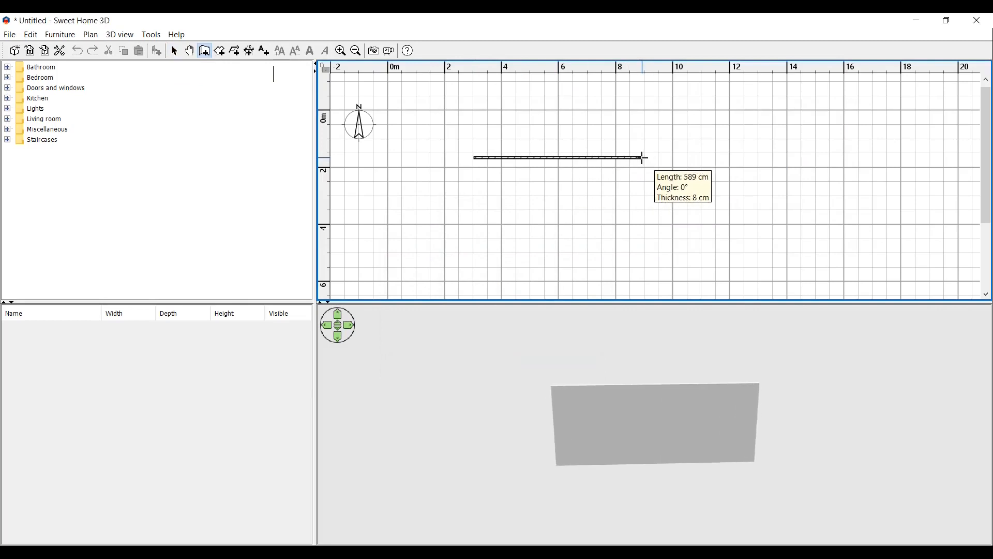
left_click(642, 157)
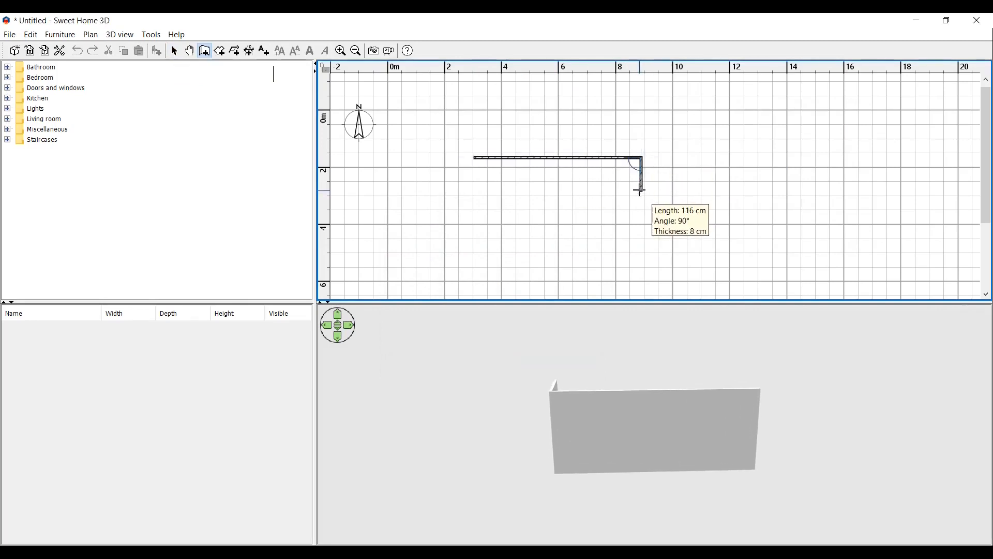
key("Escape")
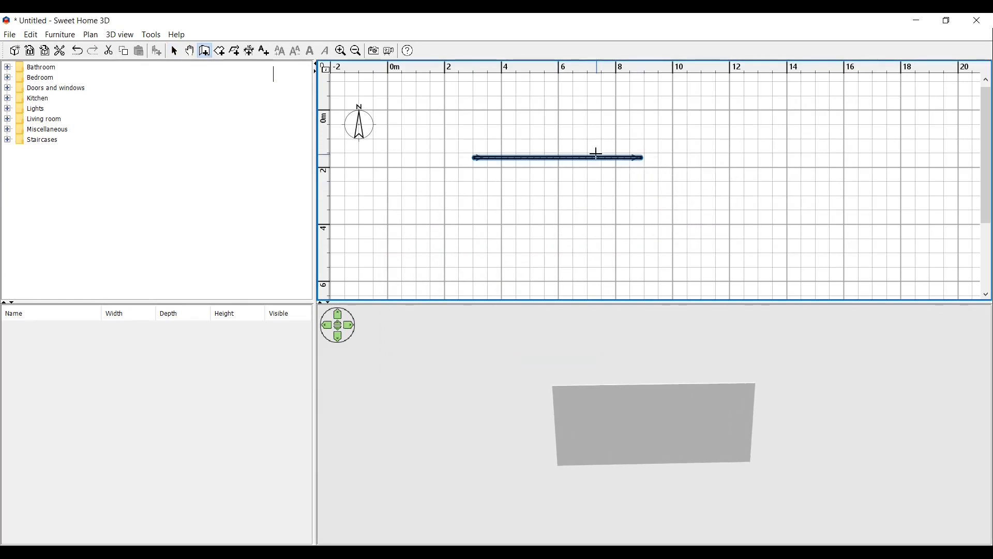
Draw a vertical wall about 367 cm long that crosses the horizontal wall near its middle.
left_click(560, 106)
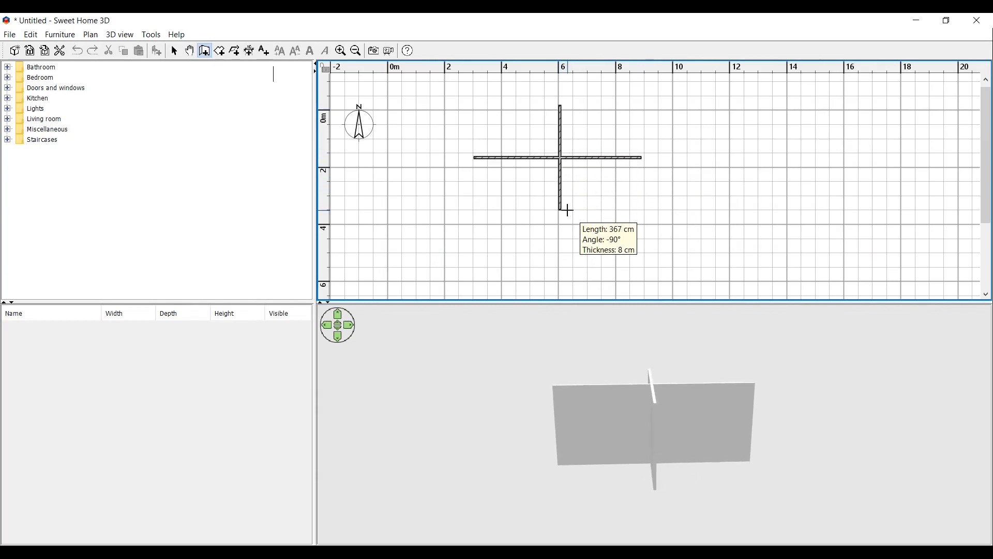
double_click(563, 209)
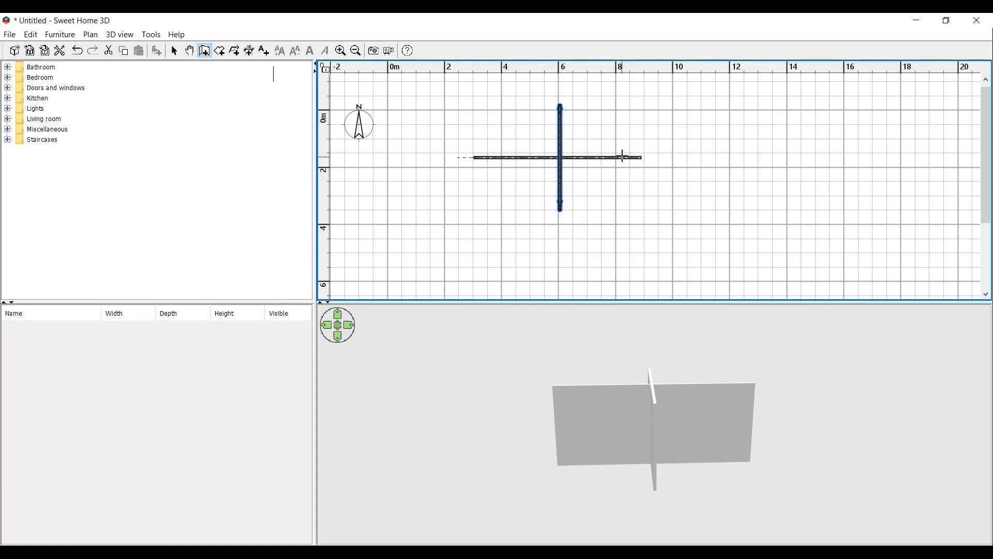
left_click(683, 97)
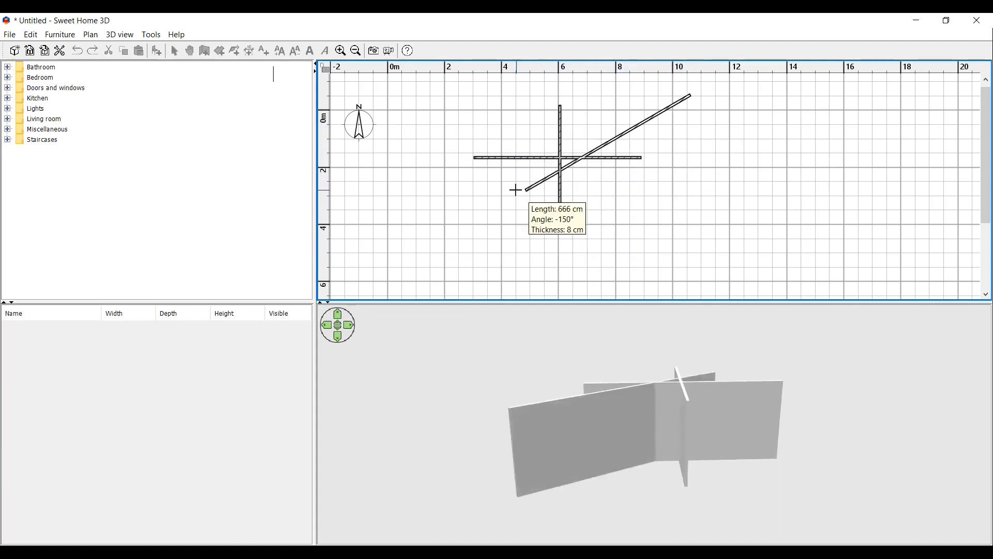
key("Escape")
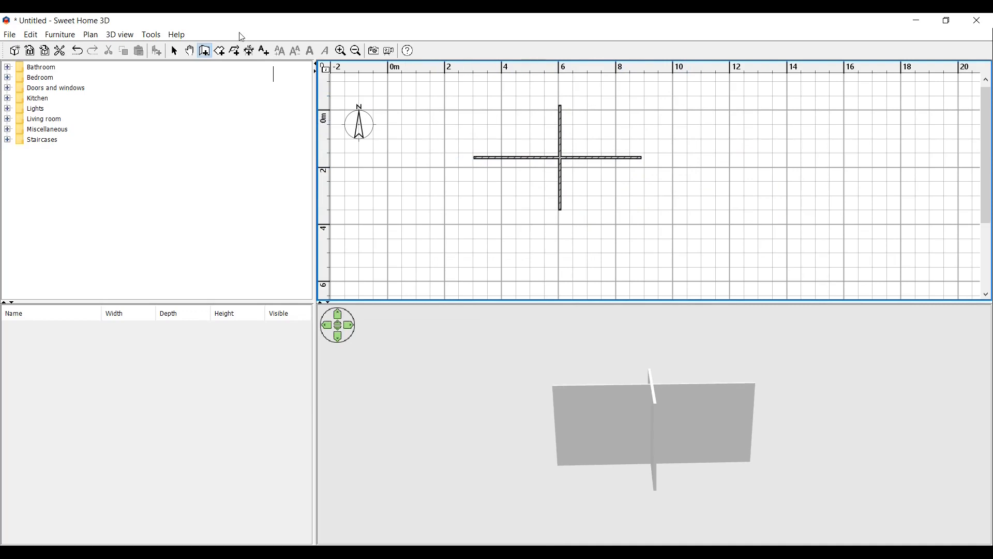
Select both crossing walls and join them into a corner.
left_click(174, 51)
left_click_drag(683, 96, 419, 252)
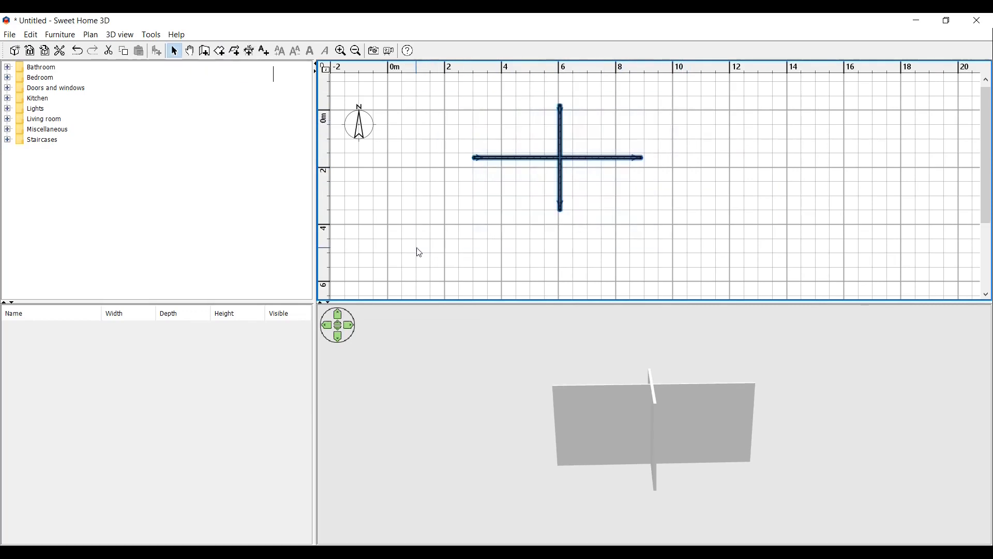
right_click(520, 157)
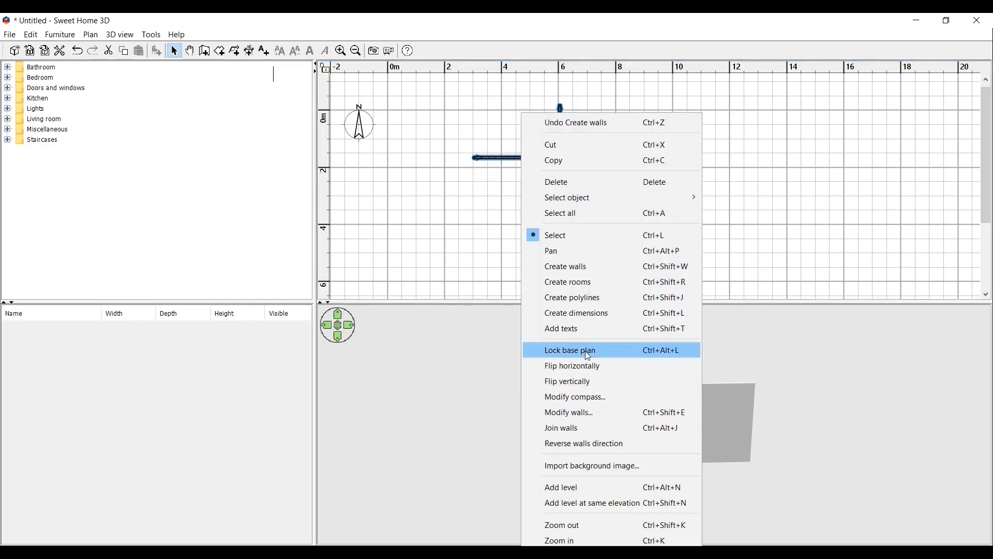
left_click(576, 430)
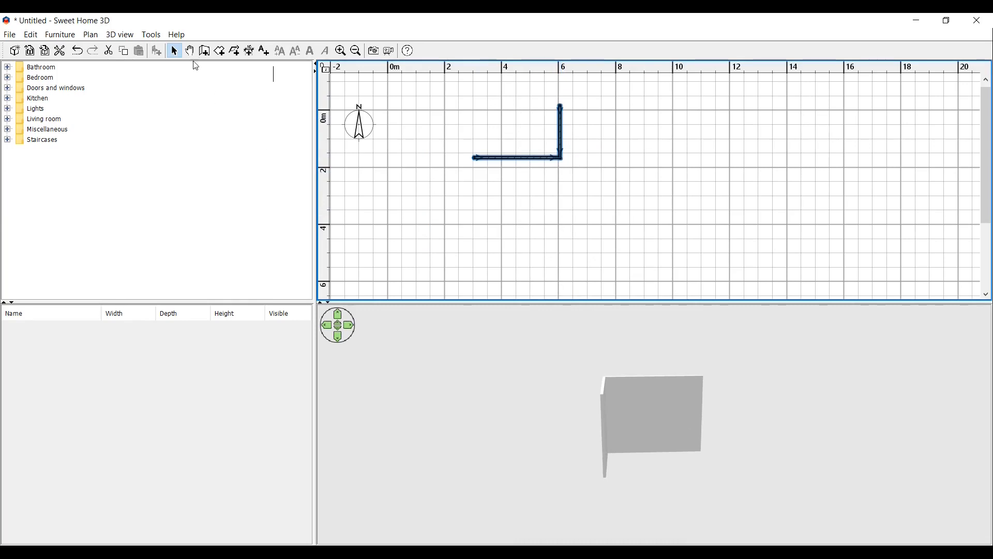
Examine the joined corner by selecting its horizontal and vertical walls one at a time.
left_click(204, 50)
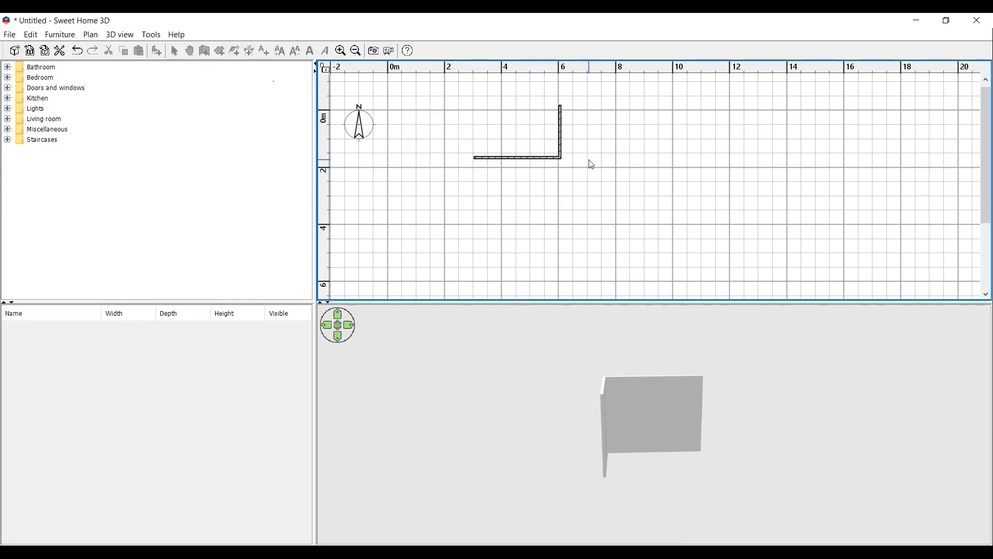
left_click(552, 158)
left_click(559, 135)
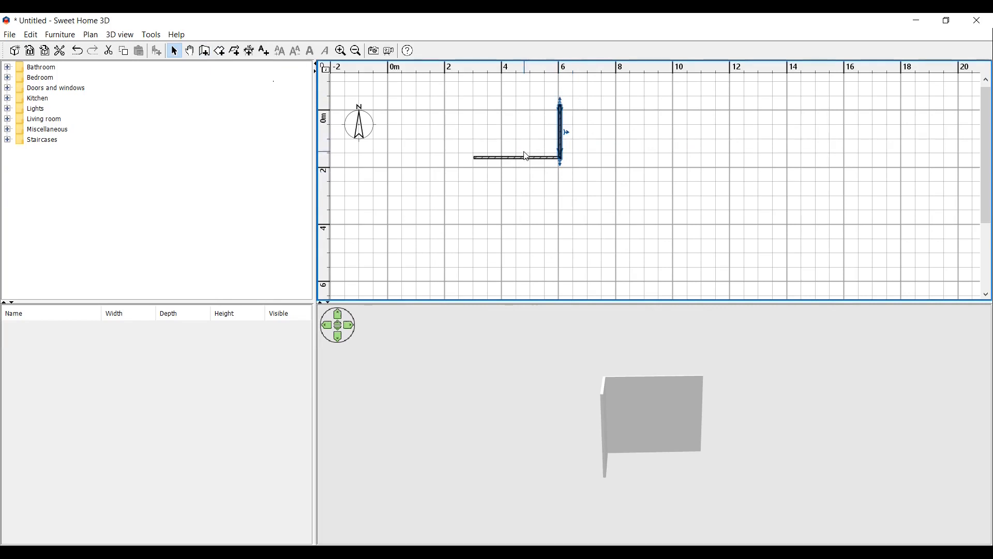
Draw a horizontal wall about 7.2 m long below the joined corner, aligned with its free end, and split it in two.
left_click(204, 51)
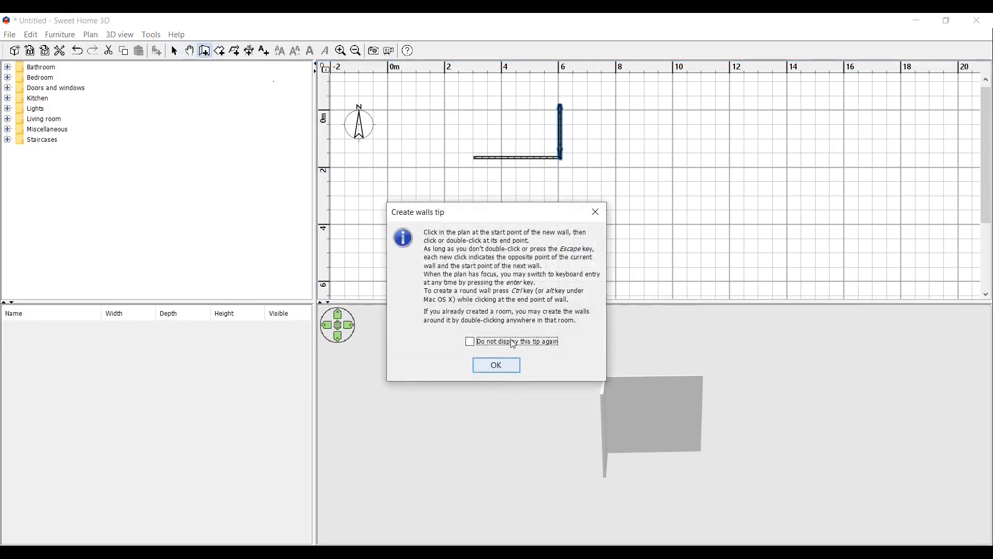
left_click(498, 365)
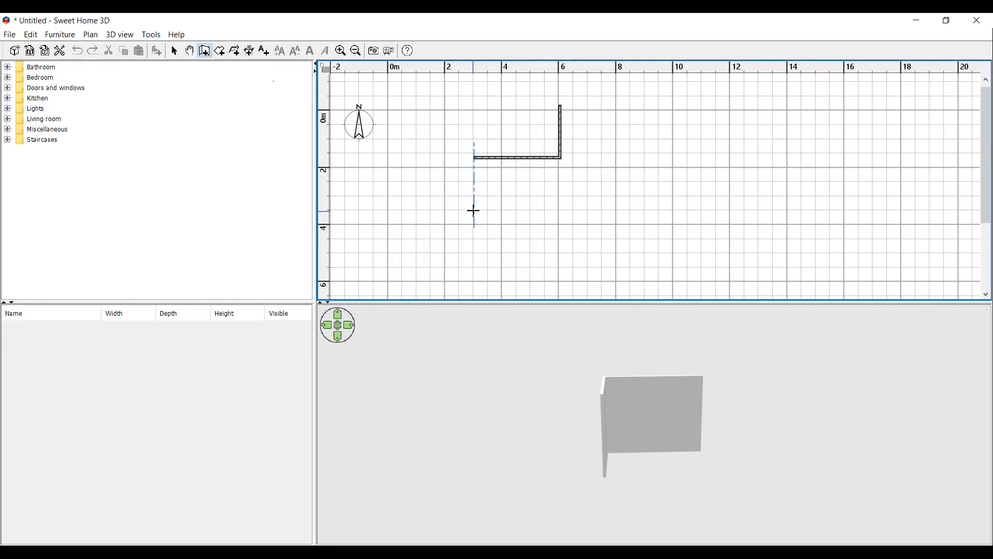
left_click(474, 210)
left_click(681, 211)
key("Escape")
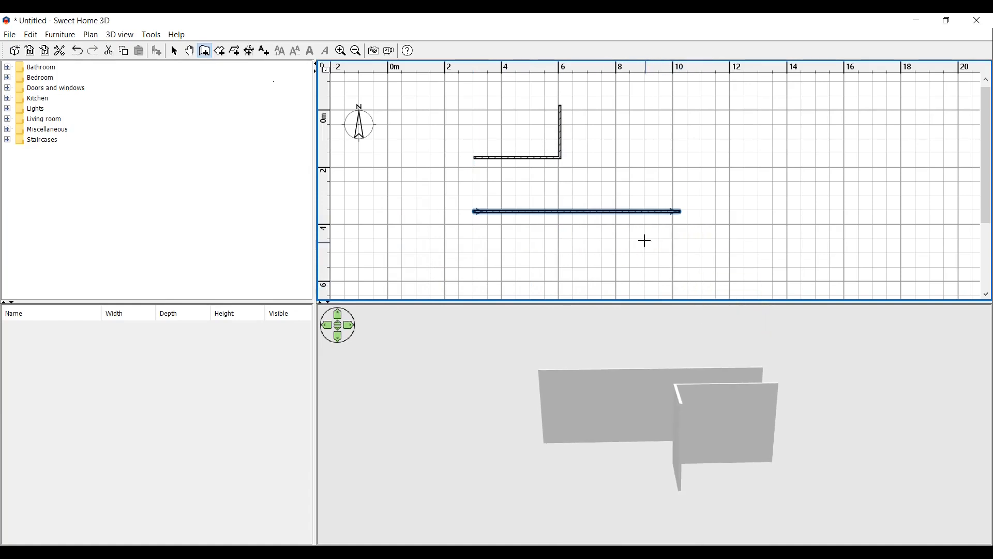
right_click(619, 211)
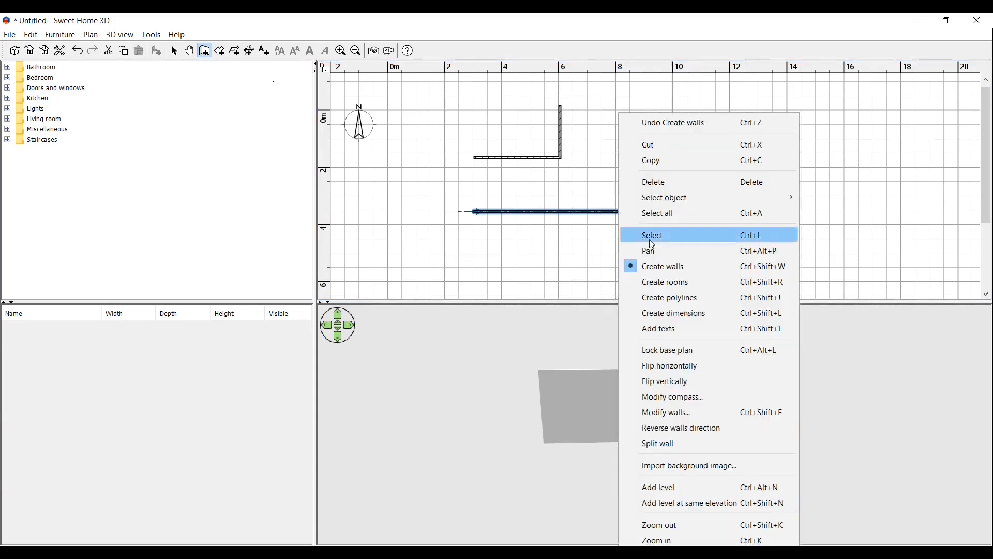
left_click(691, 443)
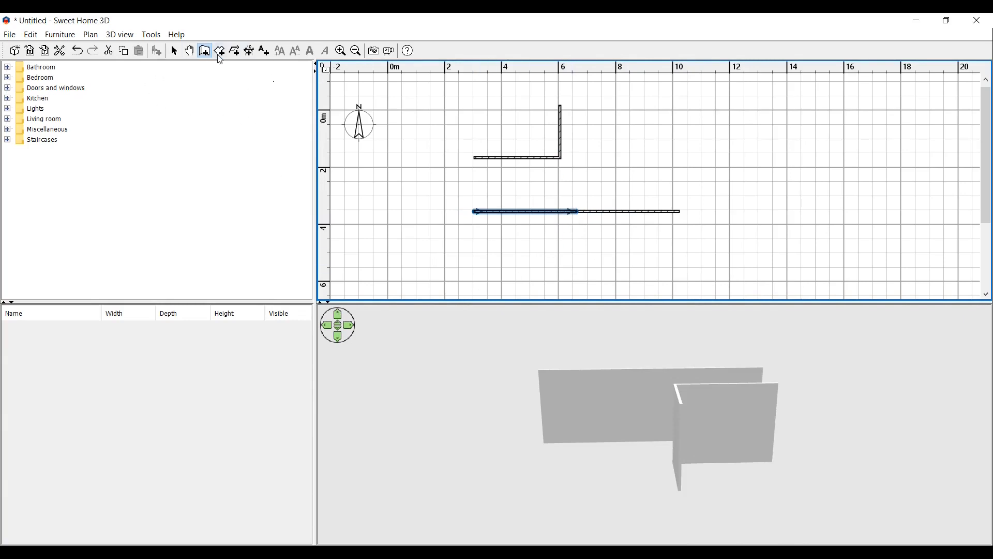
Draw a vertical wall about 184 cm long downward from the split point of the long horizontal wall.
left_click(578, 211)
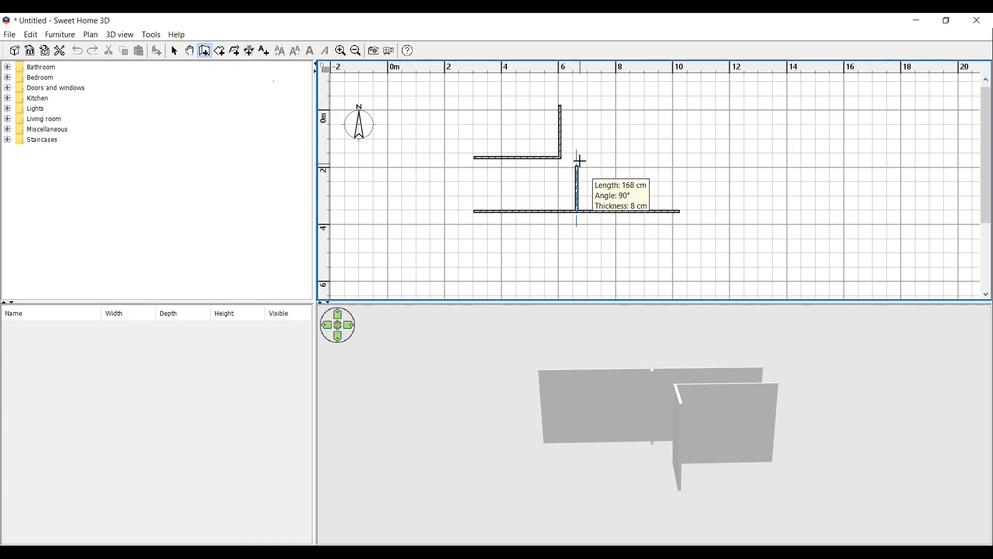
left_click(580, 264)
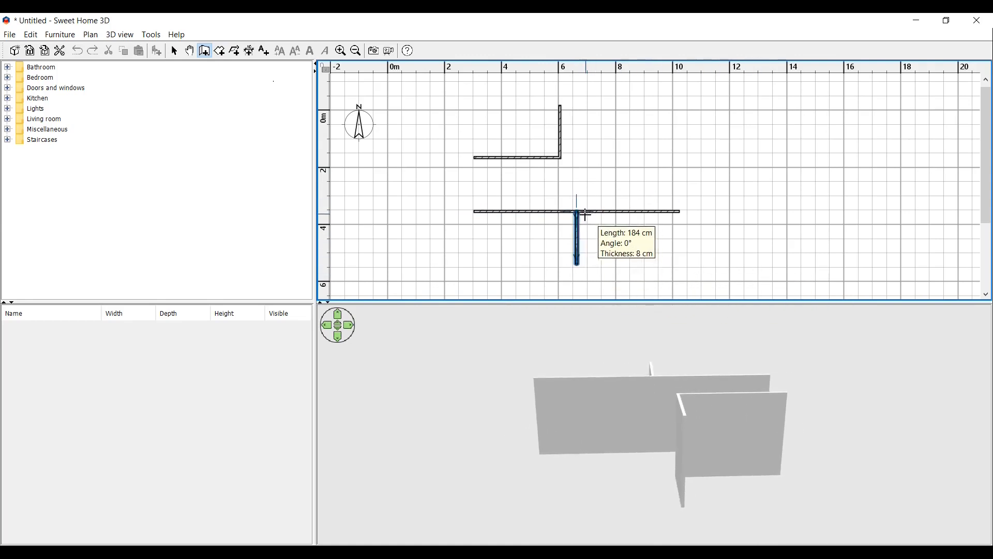
key("Escape")
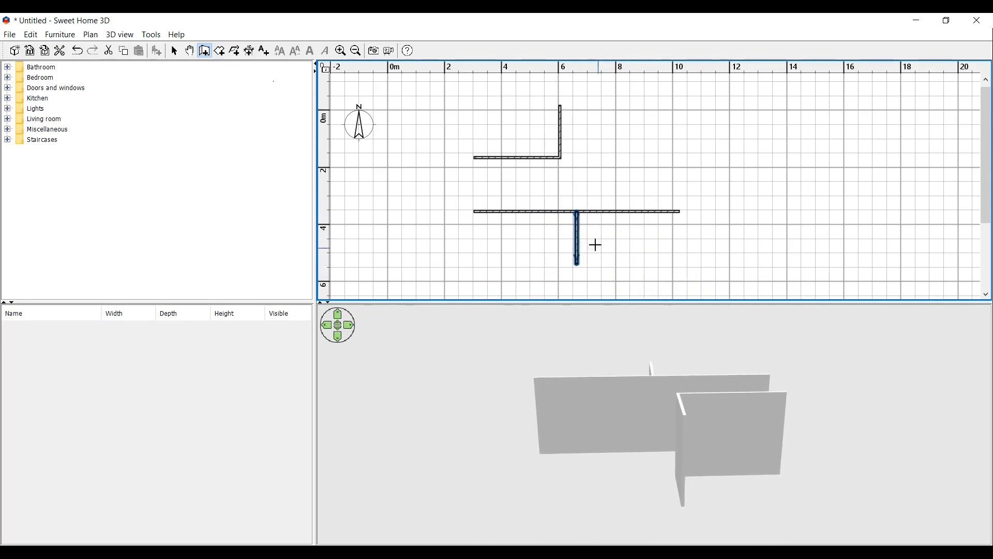
Draw a closed rectangle of four walls, about 4.7 m by 4.2 m, beyond the 12 m mark.
left_click(747, 88)
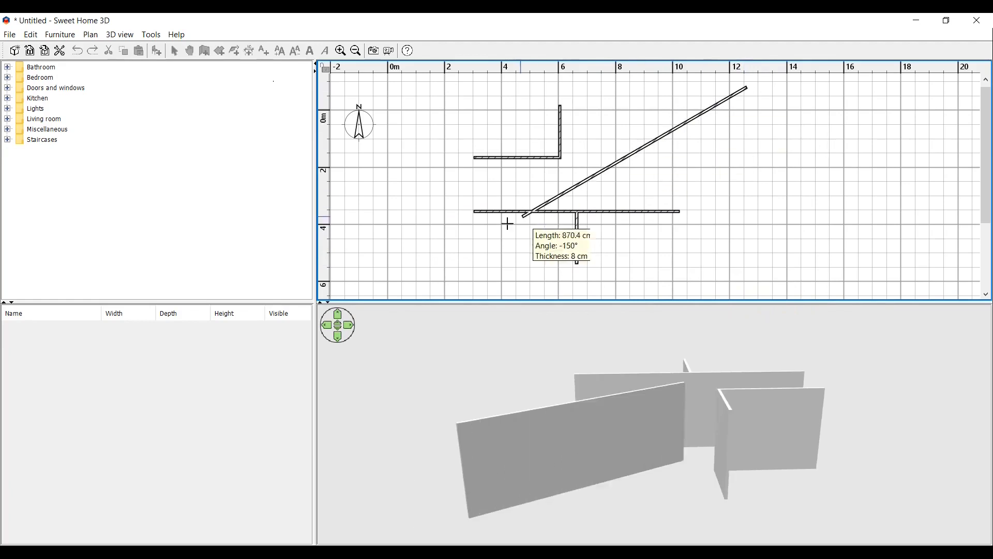
left_click(729, 208)
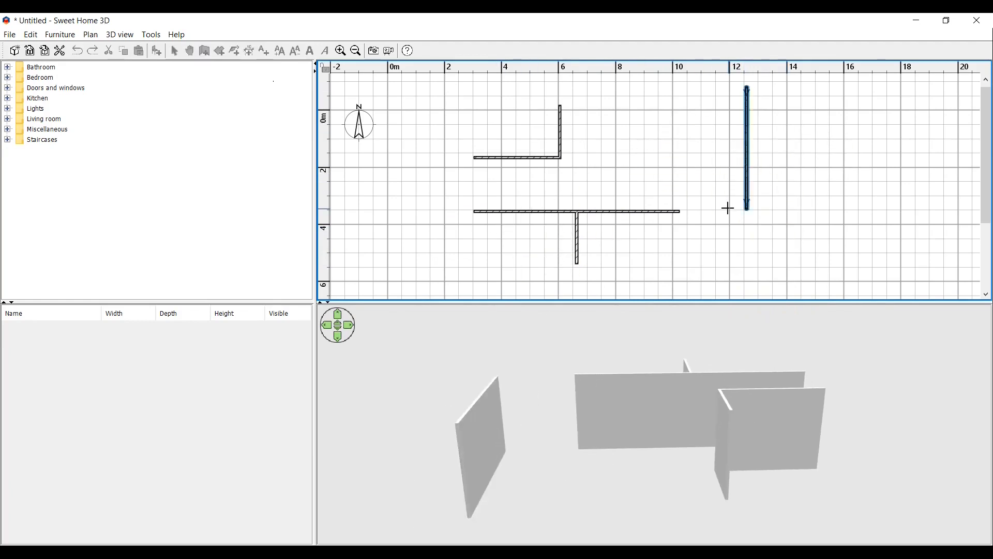
left_click(882, 209)
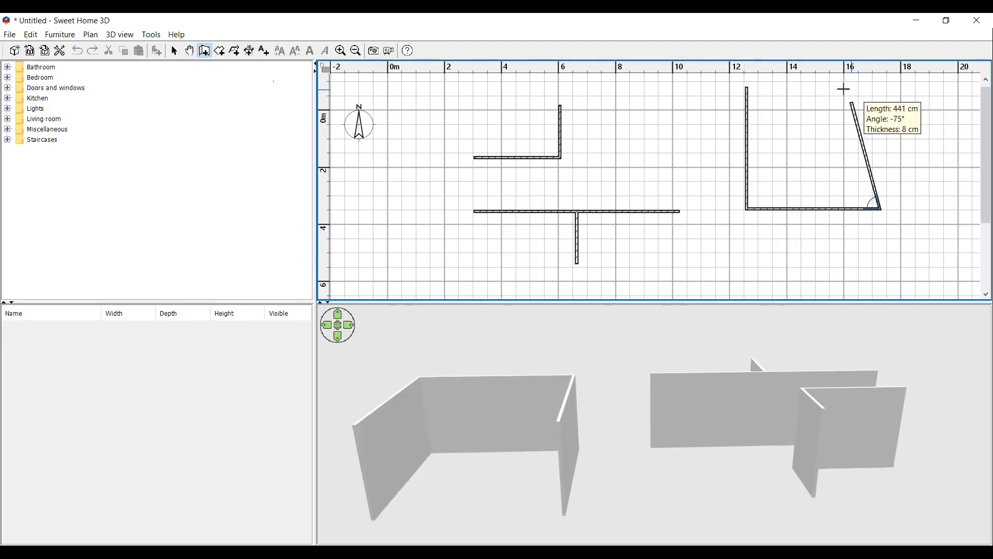
left_click(882, 88)
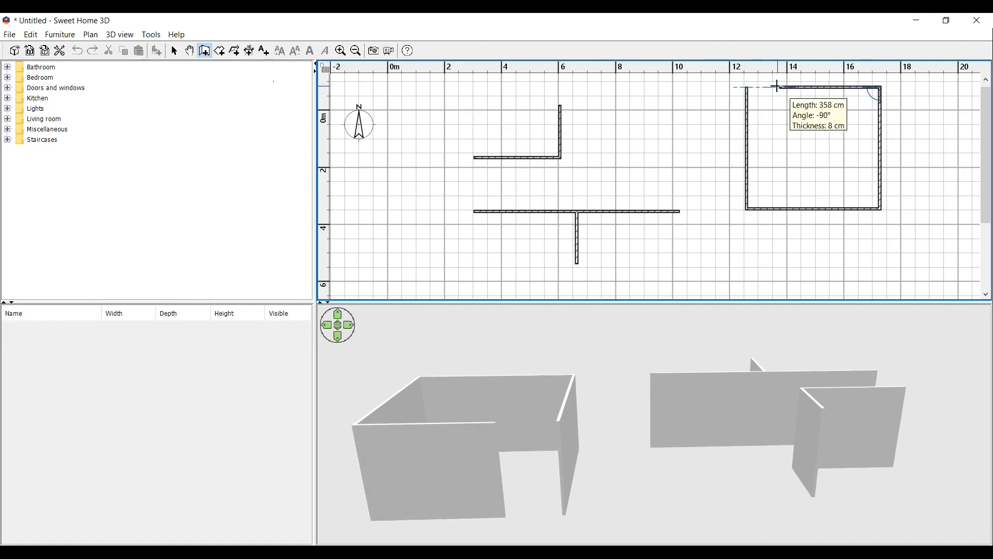
left_click(747, 88)
key("Escape")
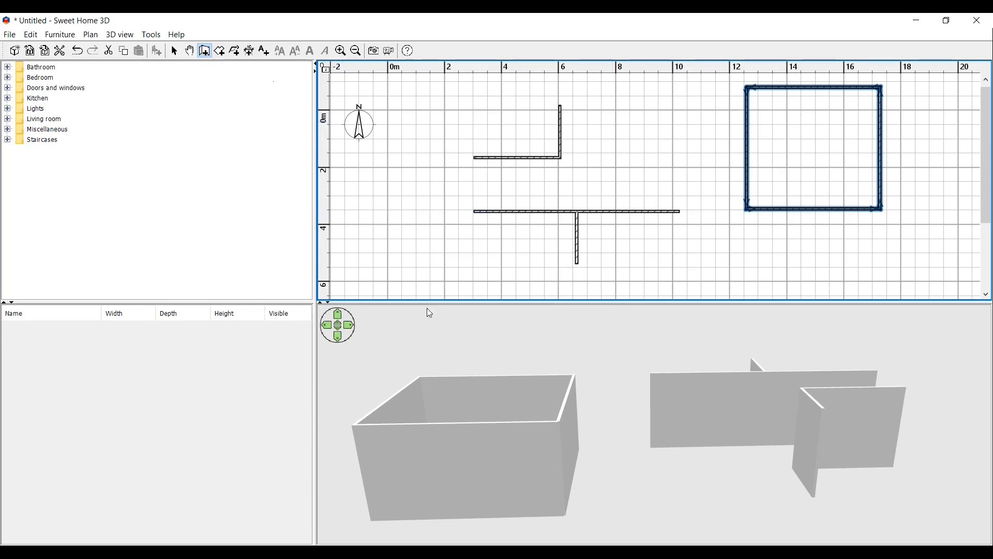
left_click(90, 36)
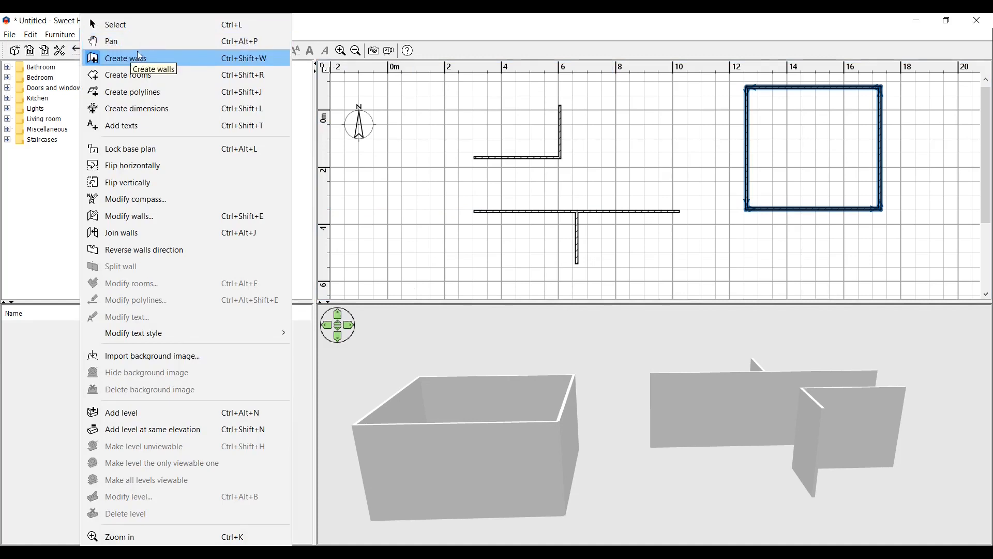
mouse_move(64, 36)
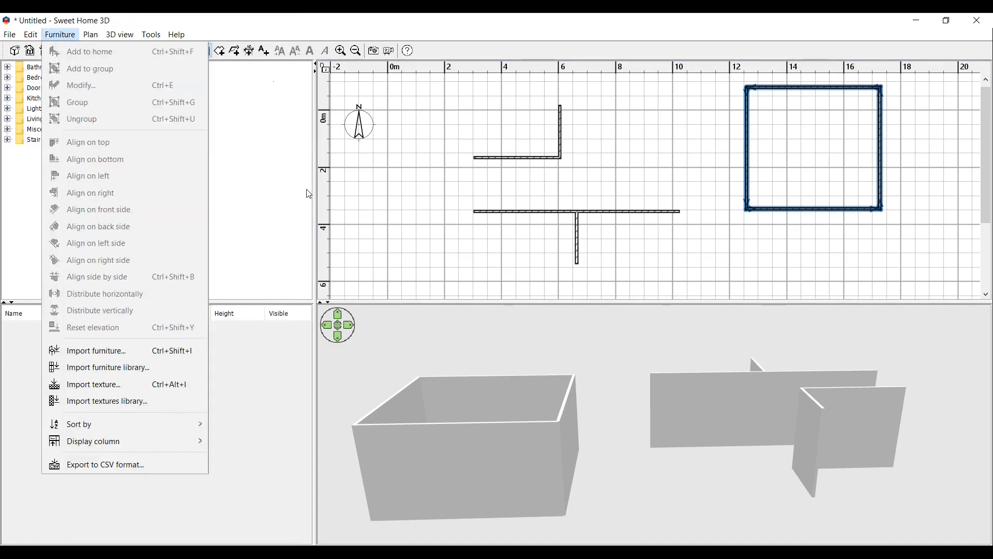